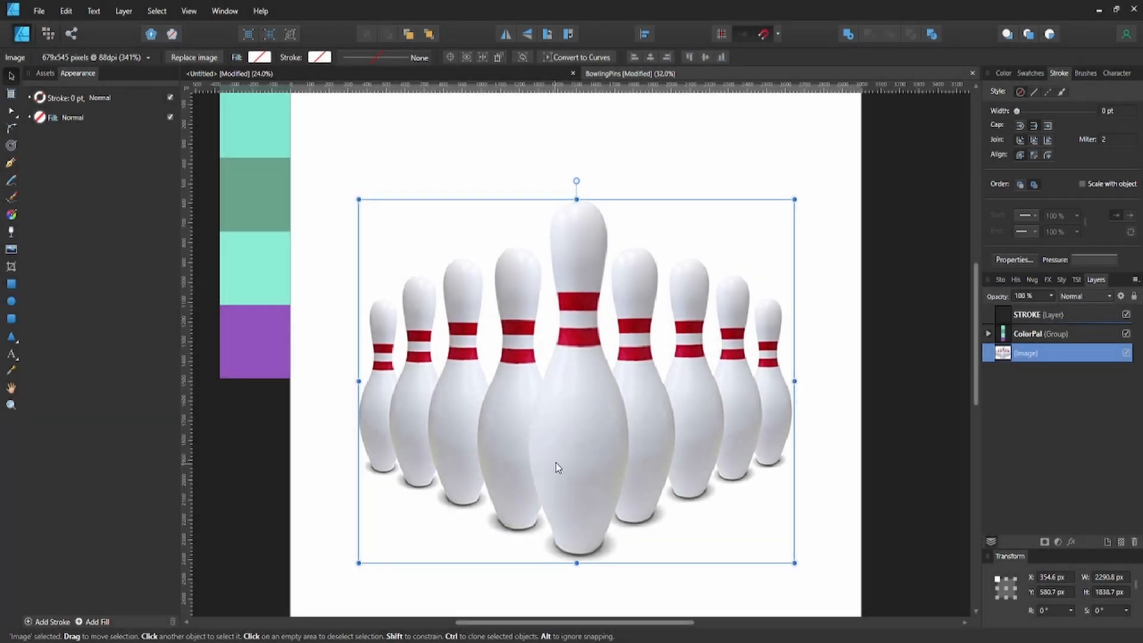
- Draw a circle about 352 px wide over the front pin's head on the STROKE layer
scroll(584, 463, up, 3)
scroll(586, 463, down, 3)
scroll(588, 460, down, 1)
scroll(587, 463, down, 2)
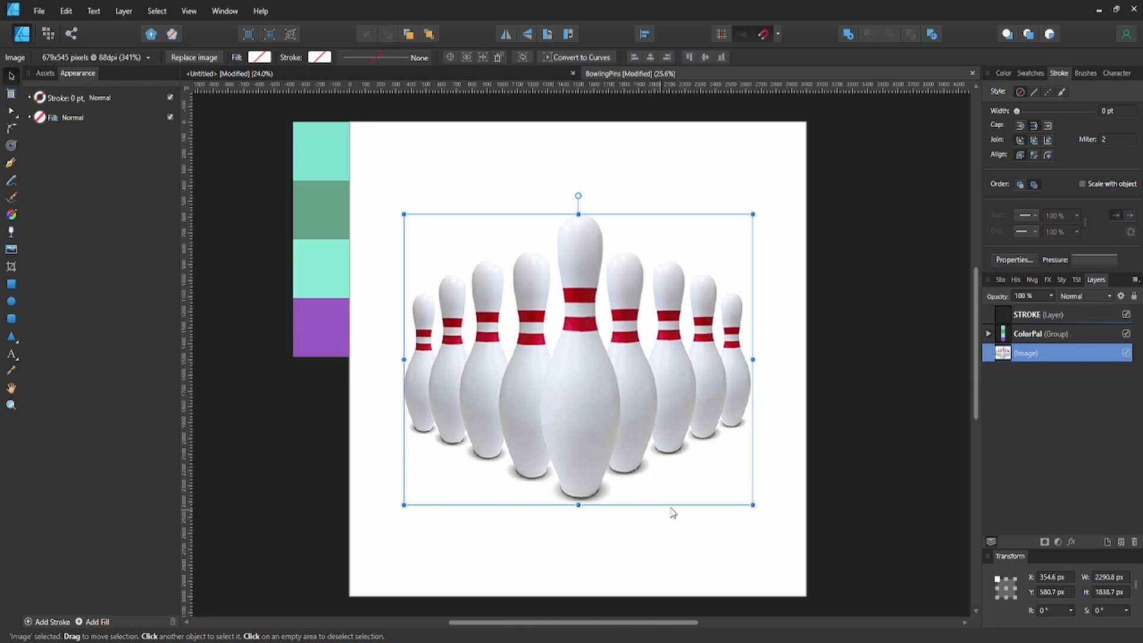
click(1066, 315)
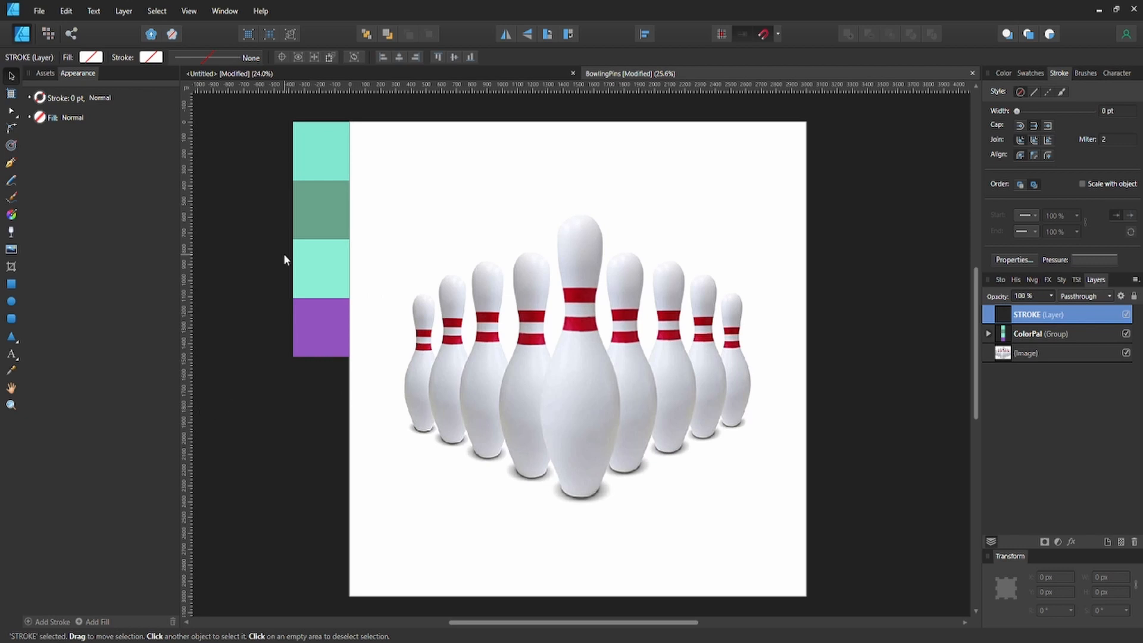
click(14, 303)
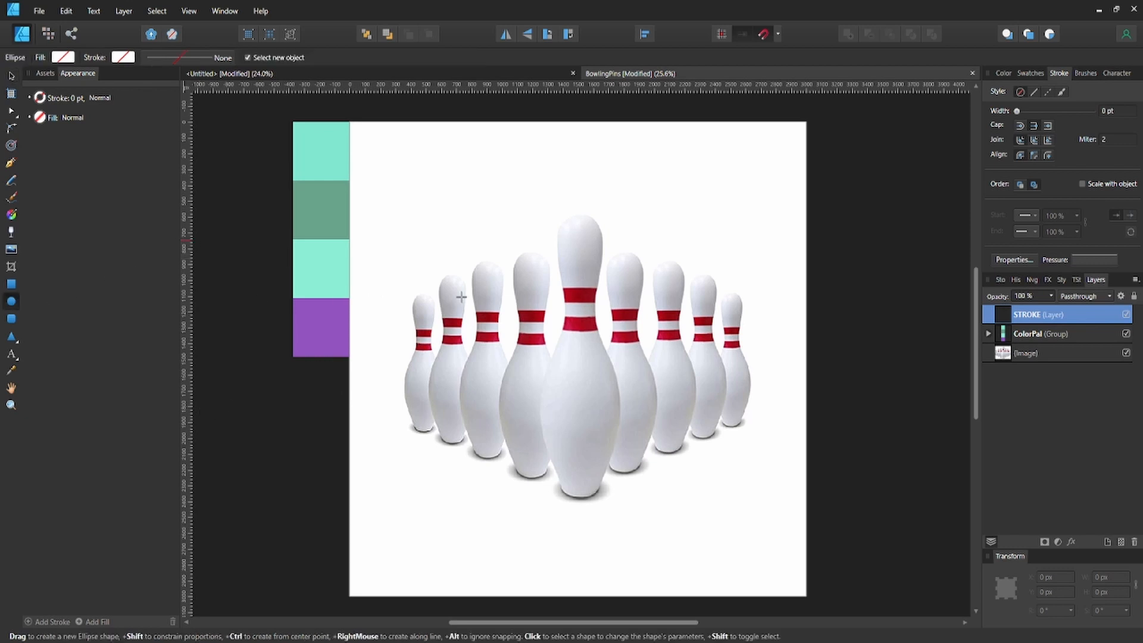
drag(534, 292, 537, 288)
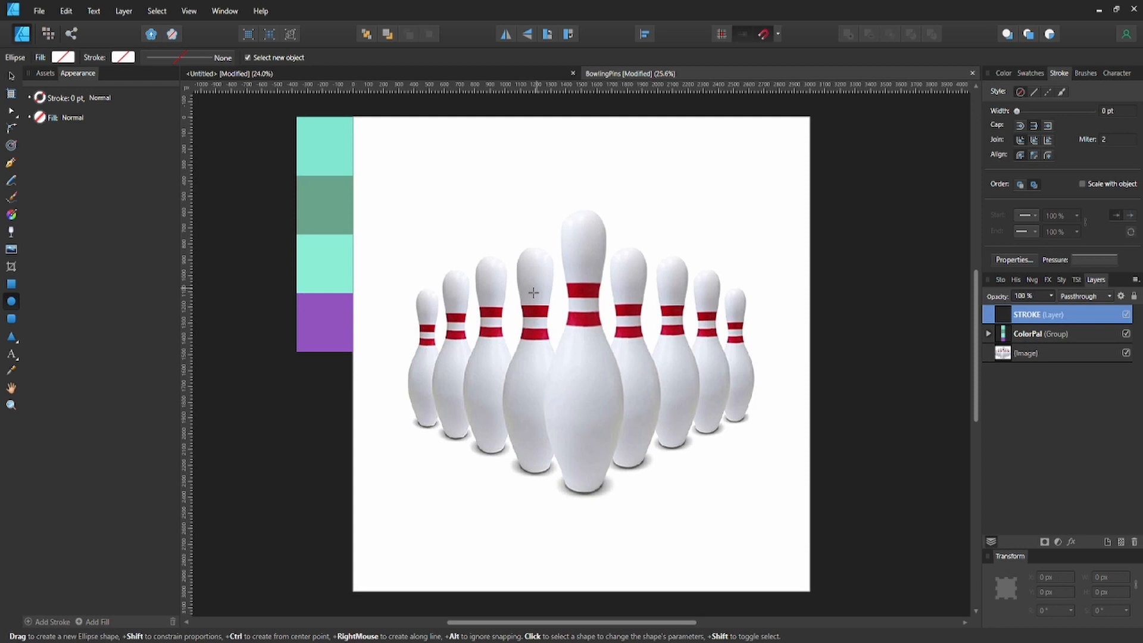
alt+click(593, 234)
click(584, 226)
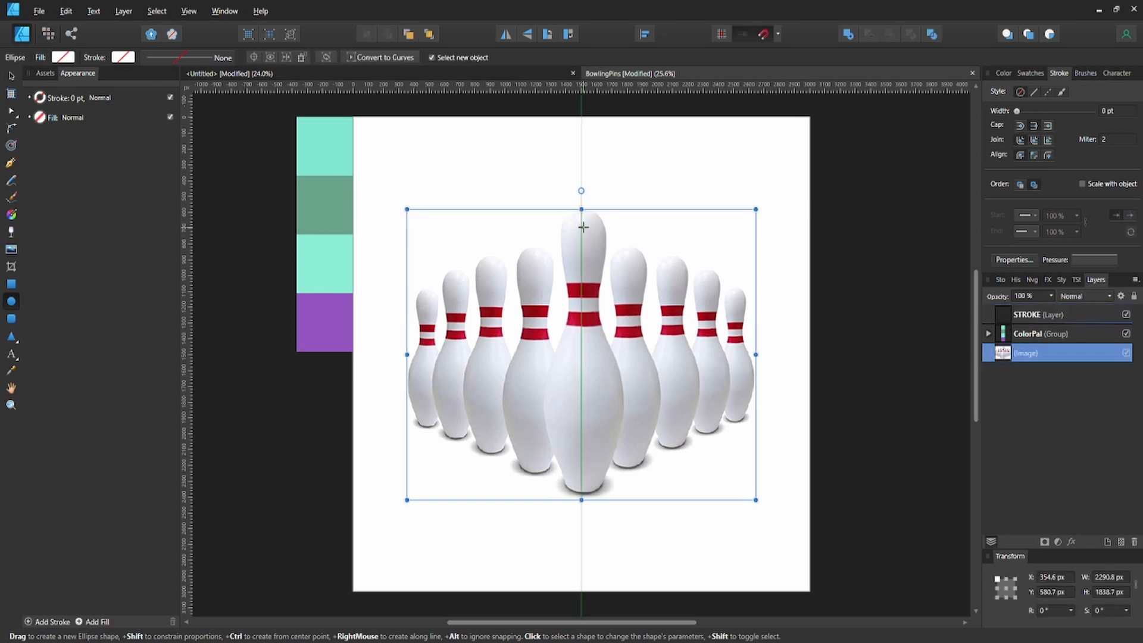
click(1014, 311)
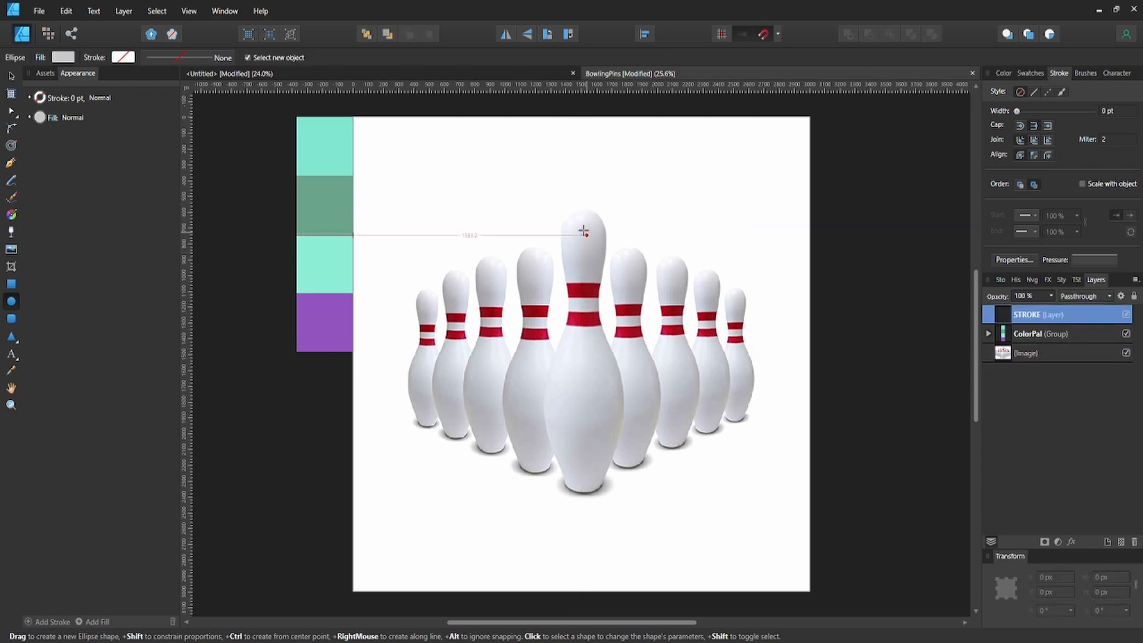
drag(582, 225, 603, 257)
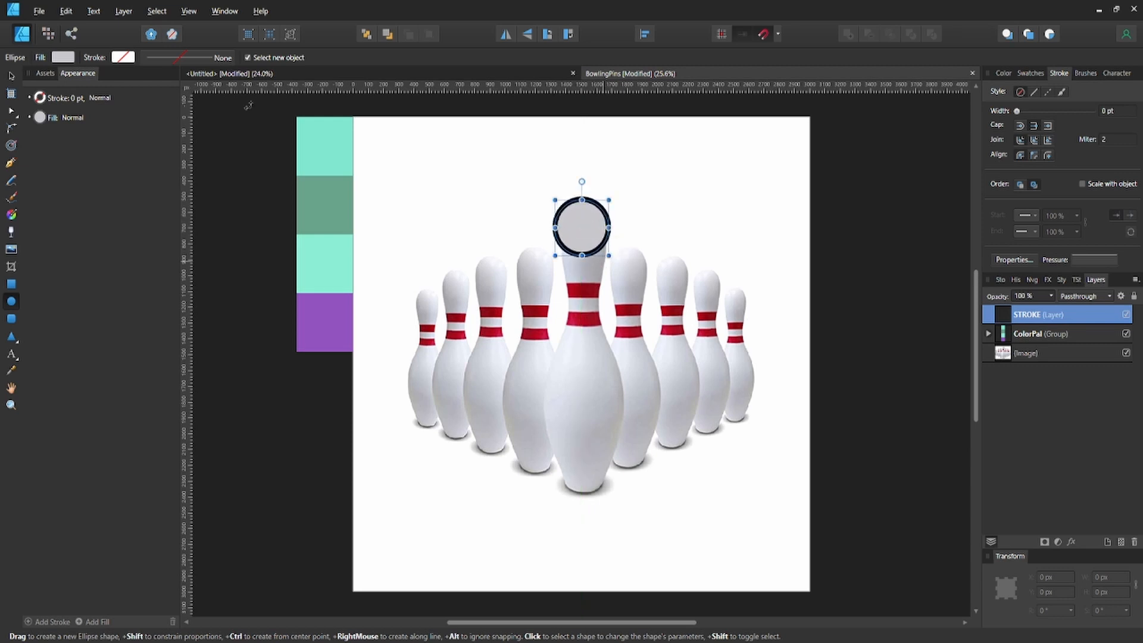
- Remove the circle's fill and move it down until its top meets the top of the front pin's head
click(62, 58)
click(187, 80)
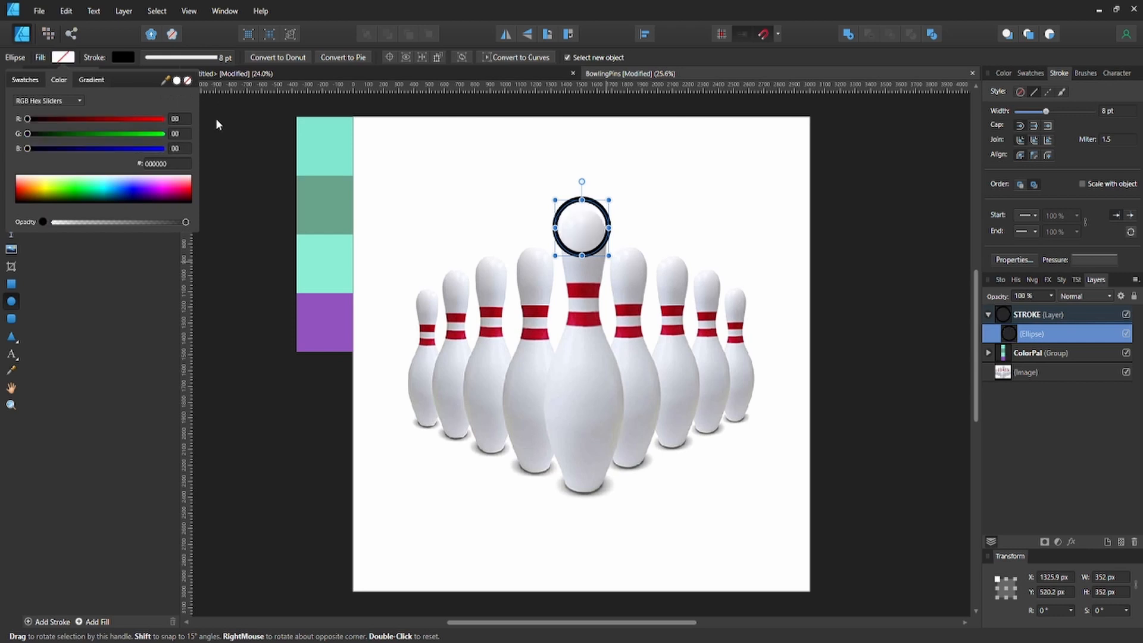
drag(1040, 315, 1071, 429)
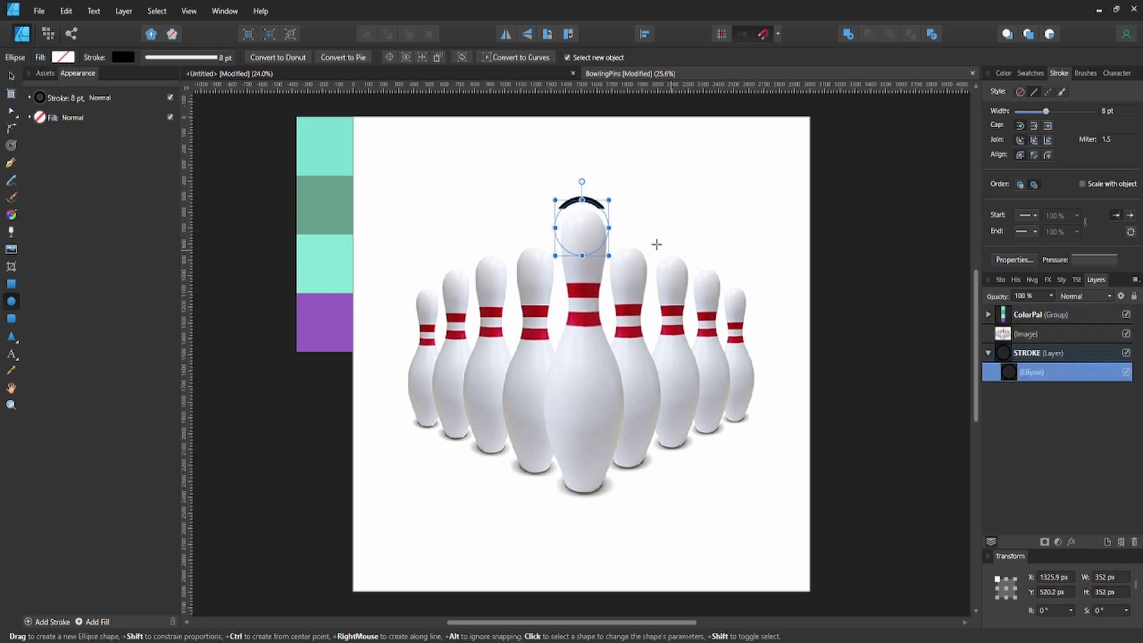
key(ctrl+z)
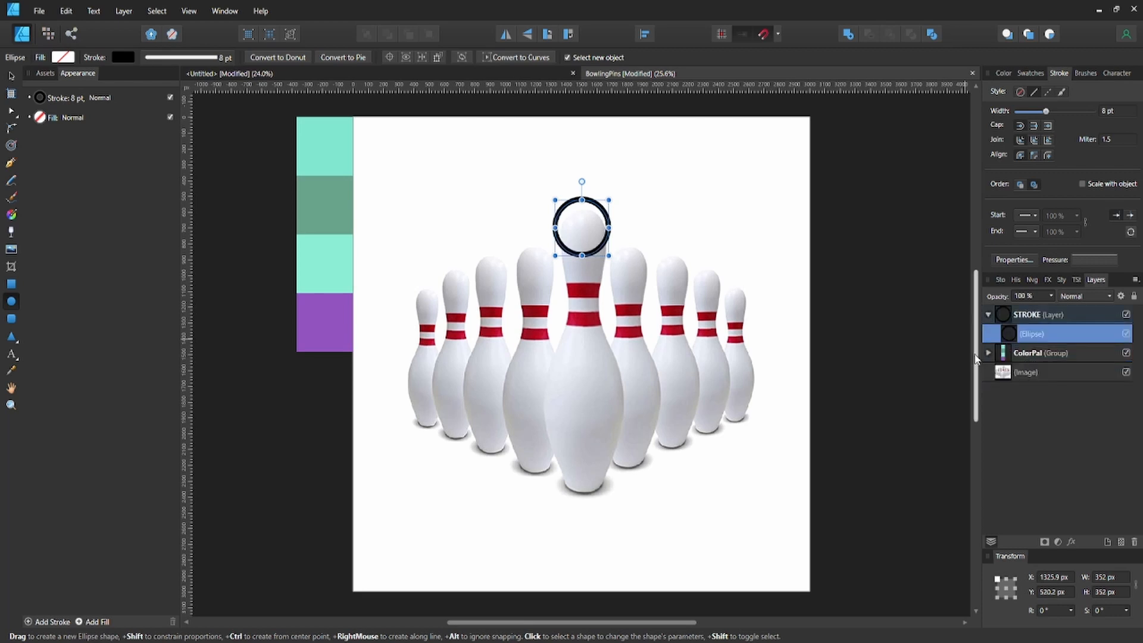
key(v)
drag(603, 250, 602, 257)
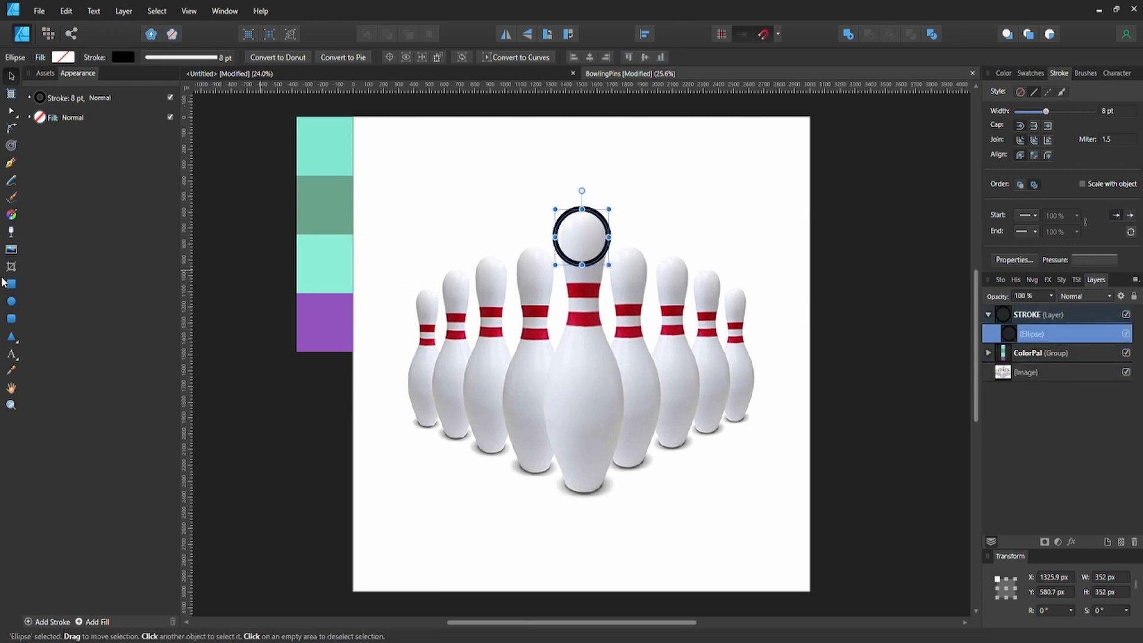
- Draw a rectangle about 352 px by 1674 px over the pin's body, and place its top edge at the circle's centre
click(11, 284)
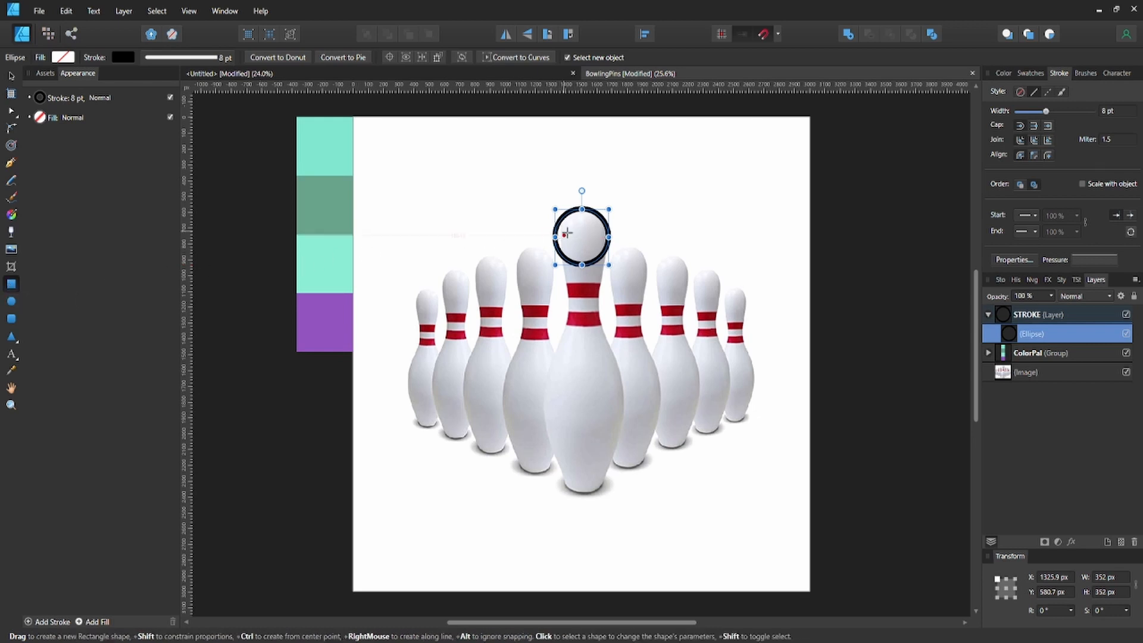
drag(583, 235, 590, 494)
key(v)
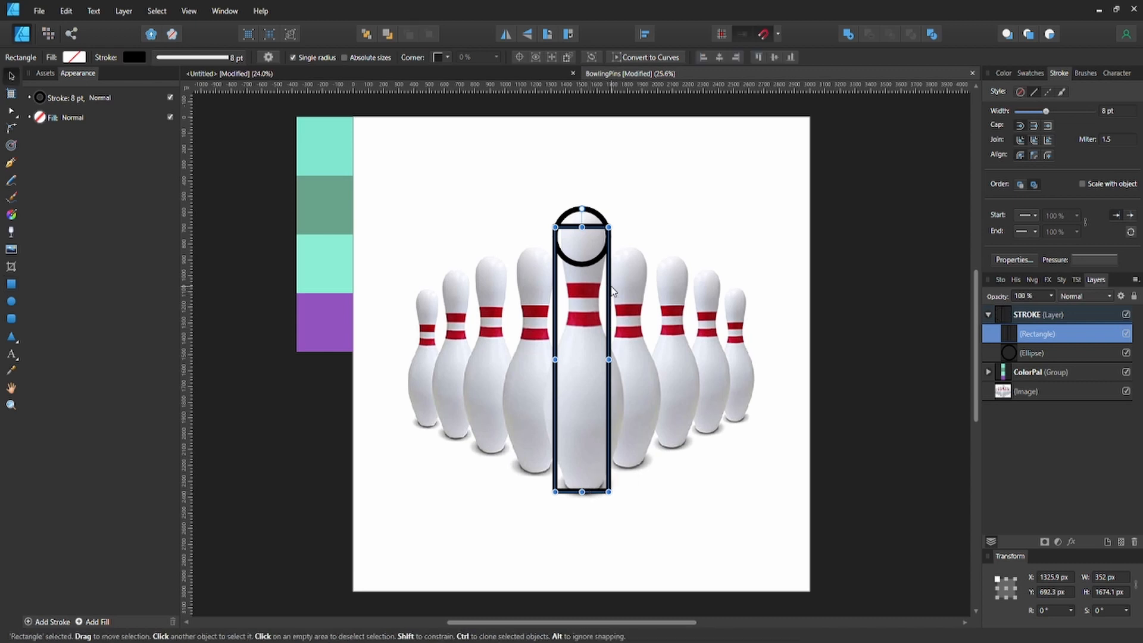
drag(611, 286, 615, 298)
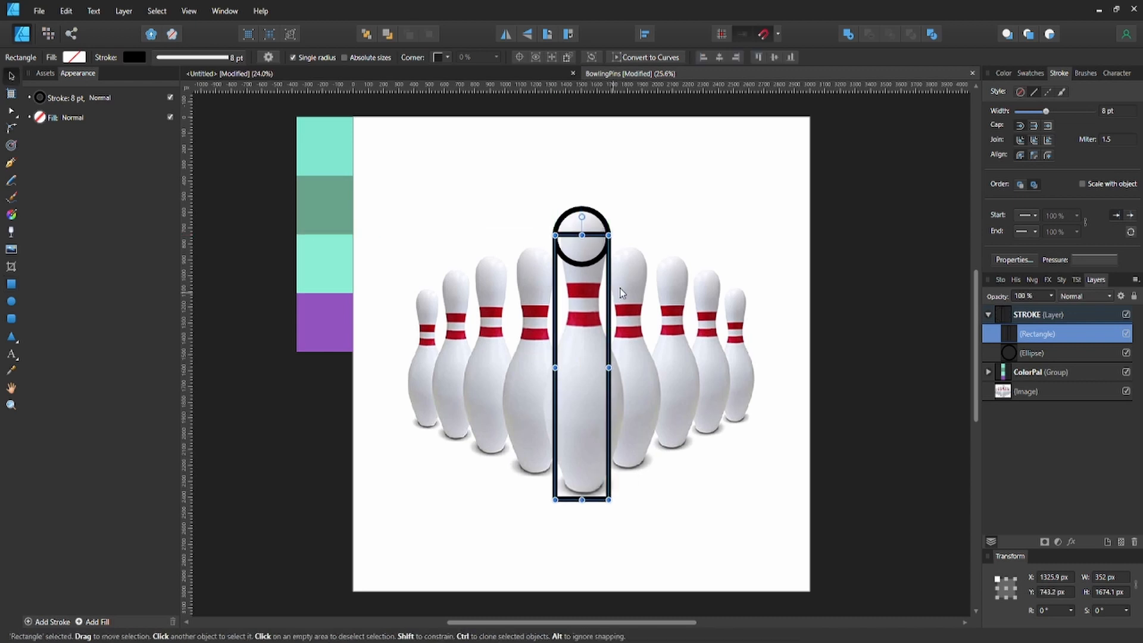
click(664, 201)
click(664, 201)
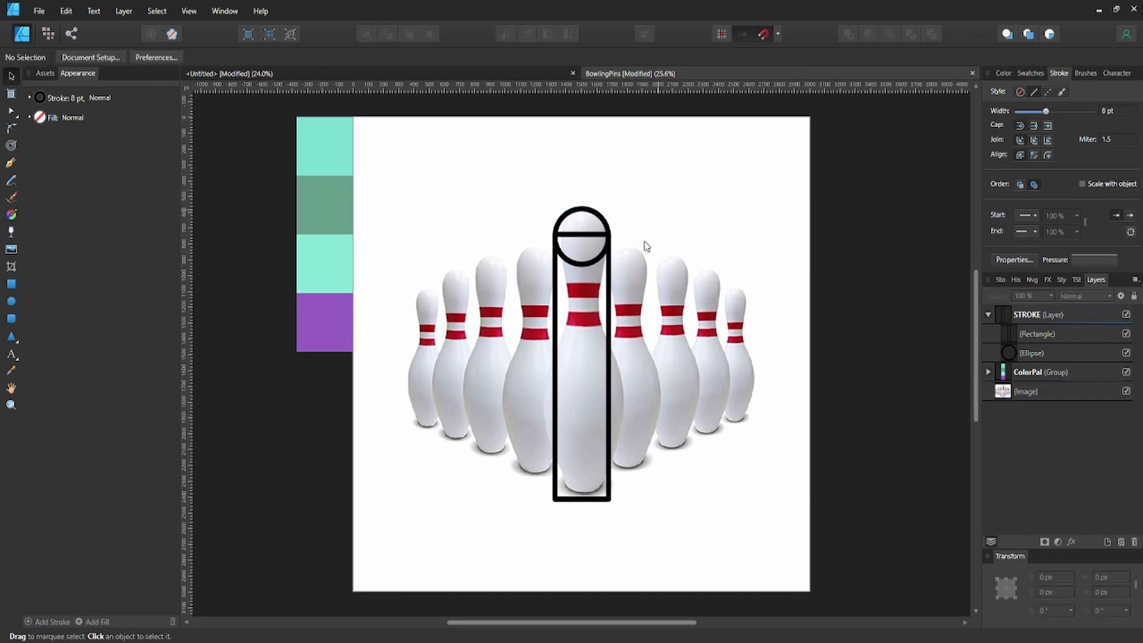
- Merge the circle and the rectangle into one outline with the Add operation
click(605, 227)
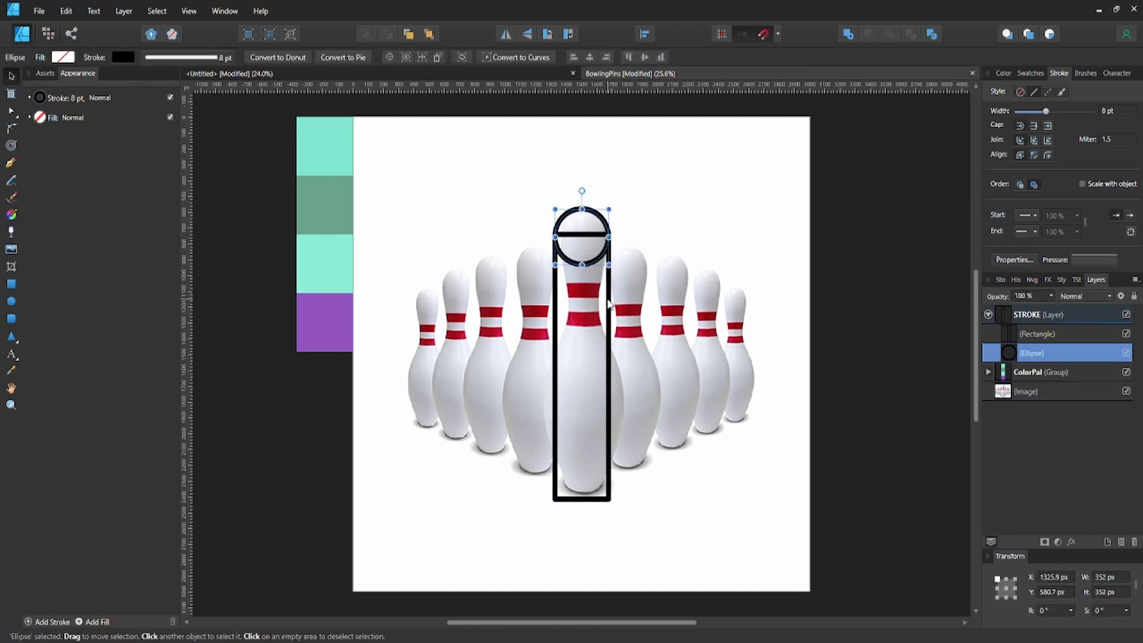
shift+click(608, 304)
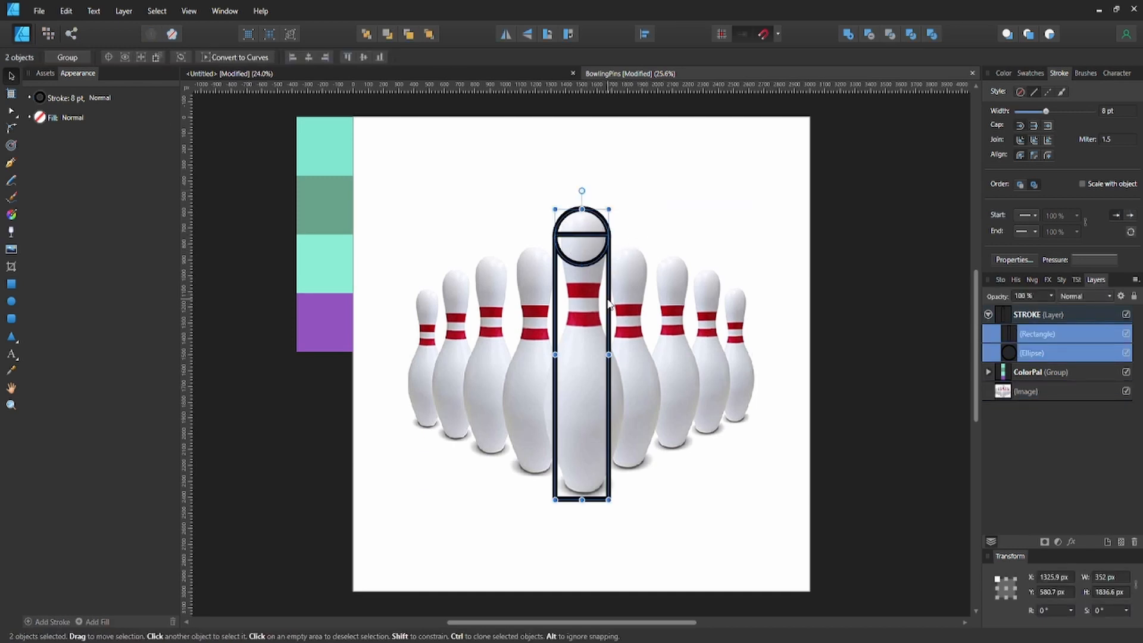
click(849, 34)
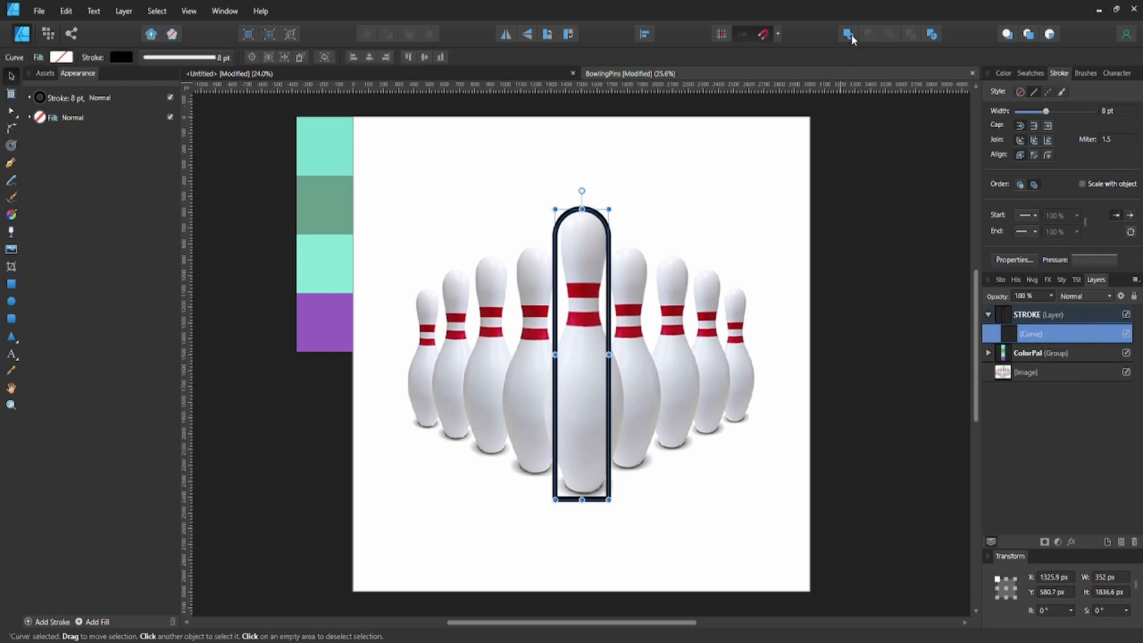
- Add a smooth node on the outline's left side at neck height and nudge it 40 px inward
key(a)
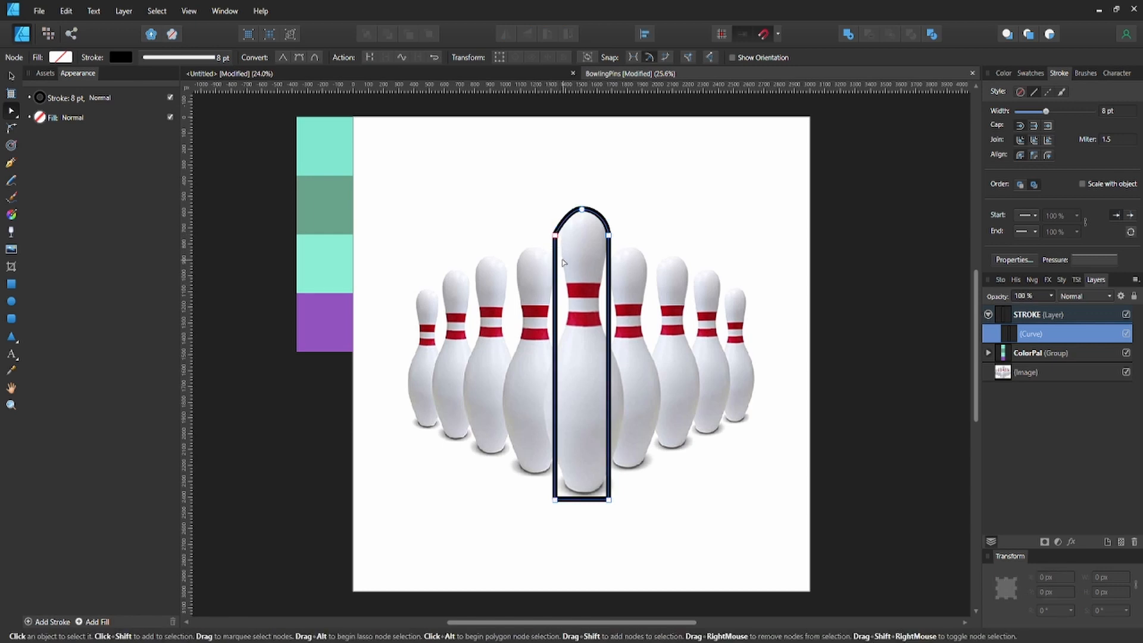
click(555, 234)
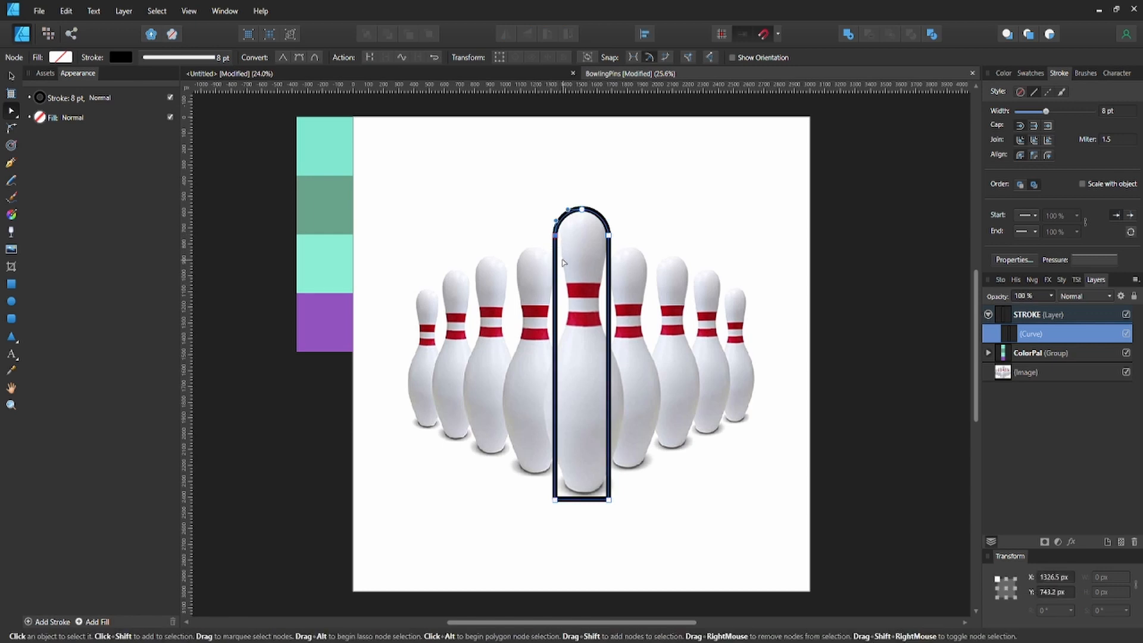
click(555, 302)
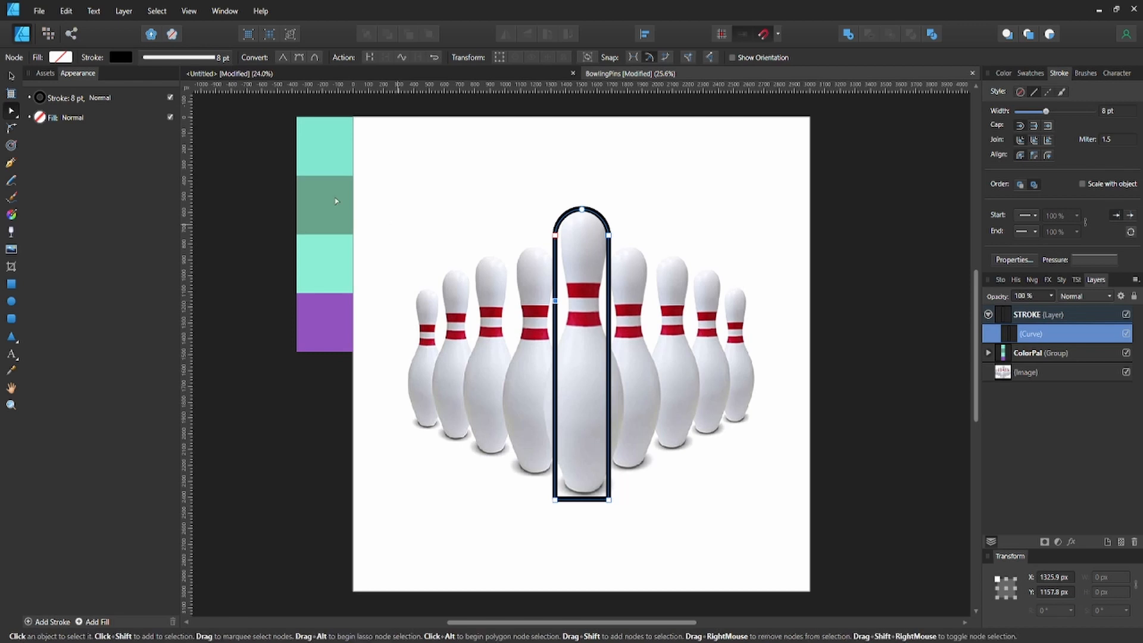
click(299, 58)
key(shift+Right)
key(shift+Right)
key(shift+Right)
key(shift+Right)
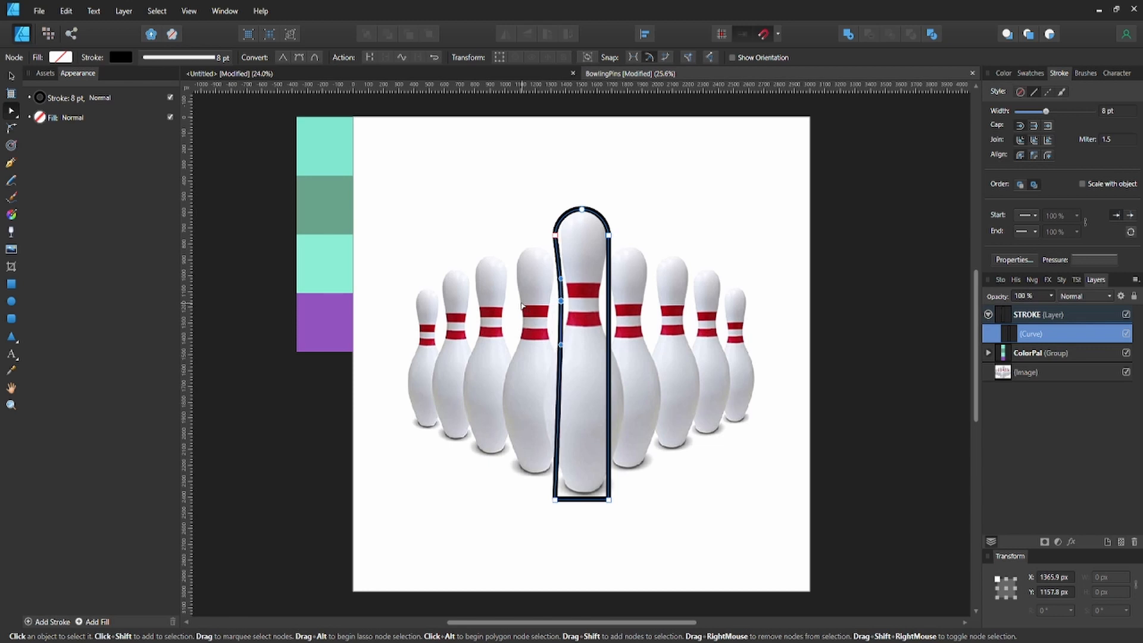
- Move the outline's bottom-left corner node inward to about X 1392 px and bulge the left body side outward
click(556, 500)
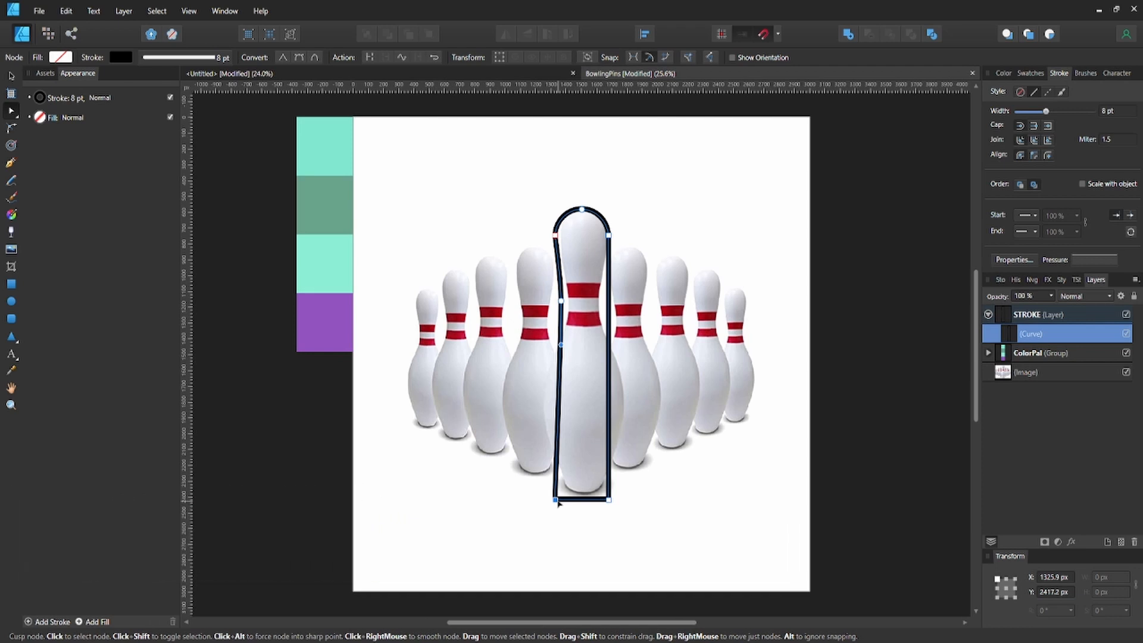
drag(557, 502, 566, 502)
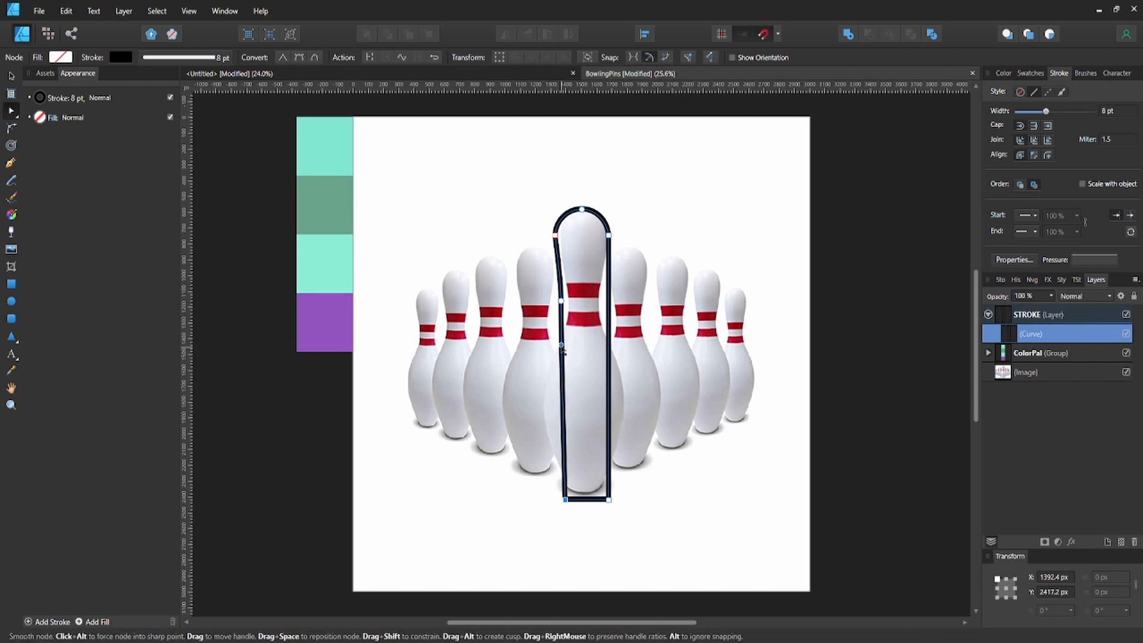
drag(562, 347, 523, 398)
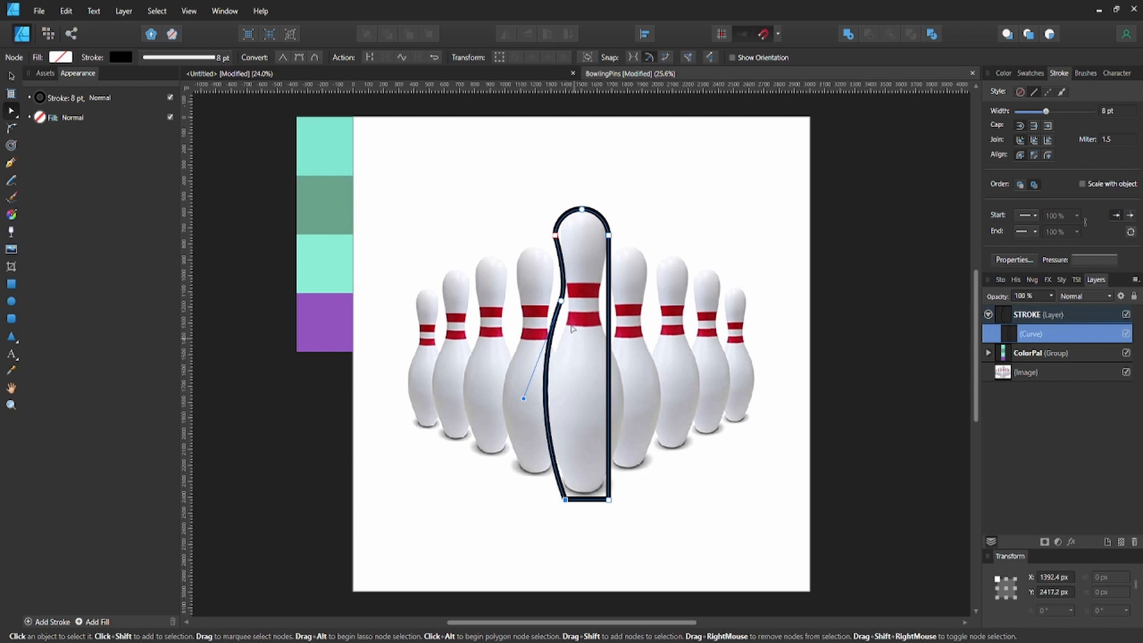
- Lower the left neck node slightly and curve the left body side further outward into a rounder pin belly
drag(562, 303, 564, 312)
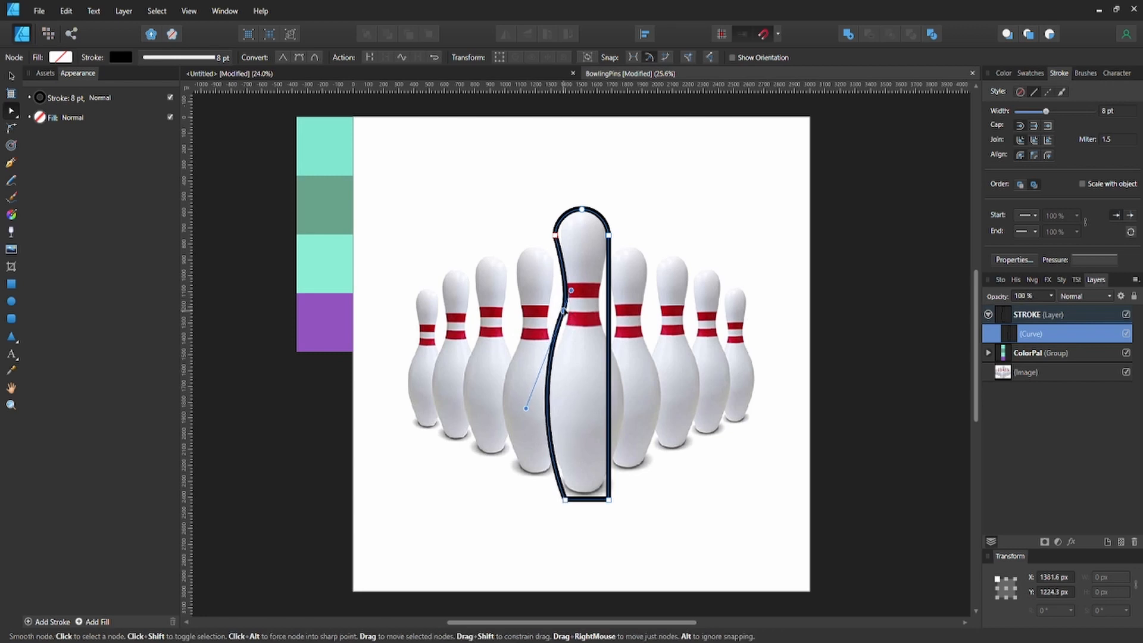
click(565, 500)
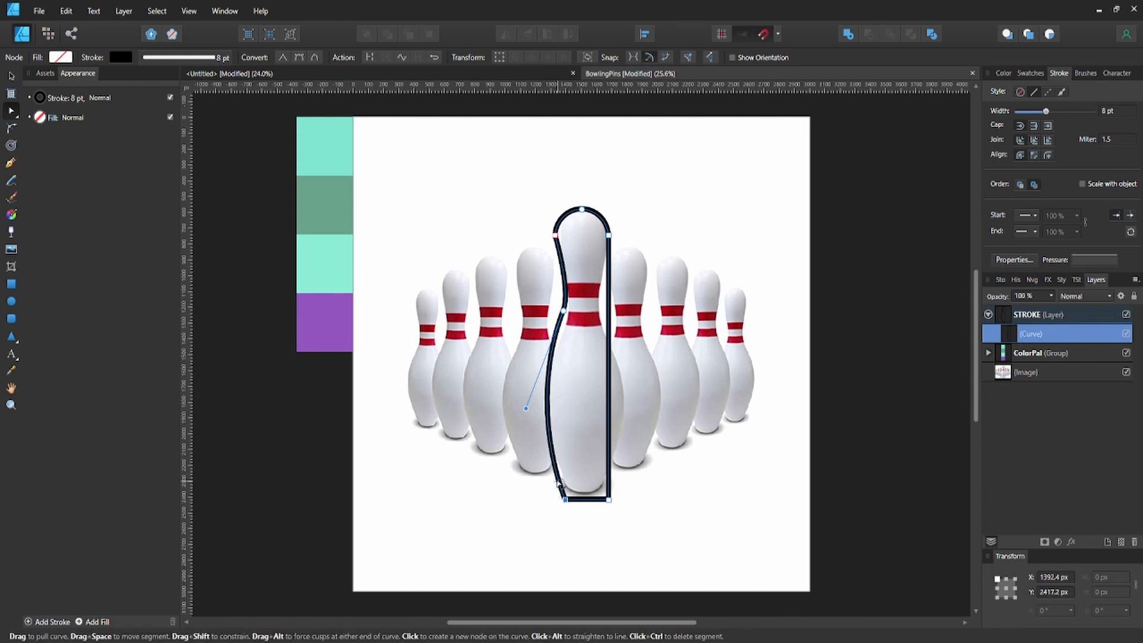
drag(559, 480, 534, 455)
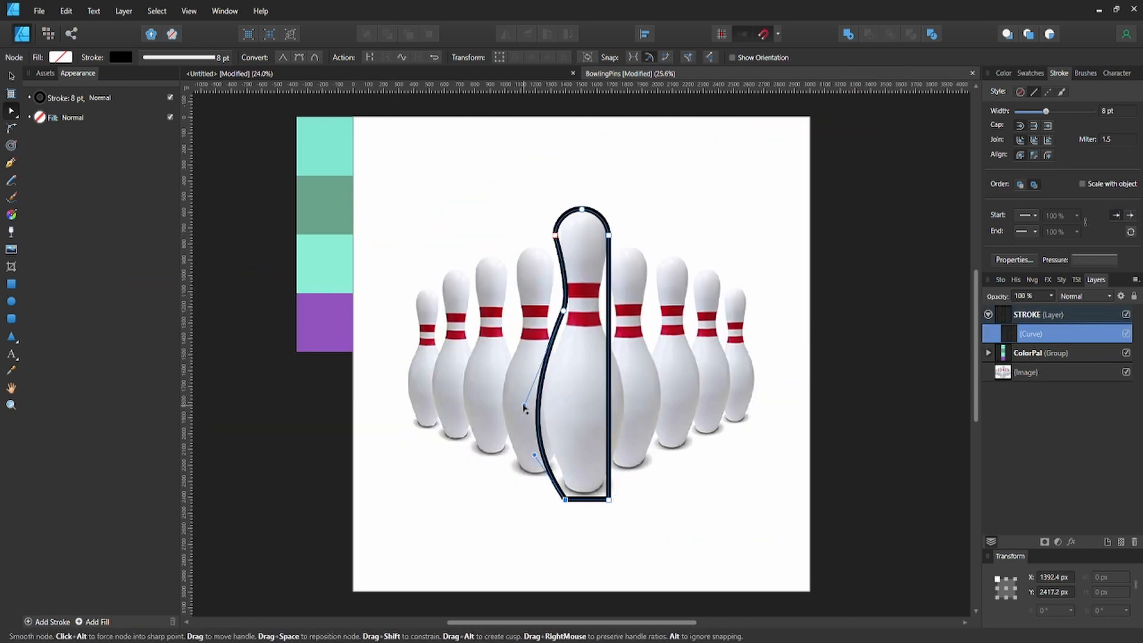
drag(524, 405, 520, 408)
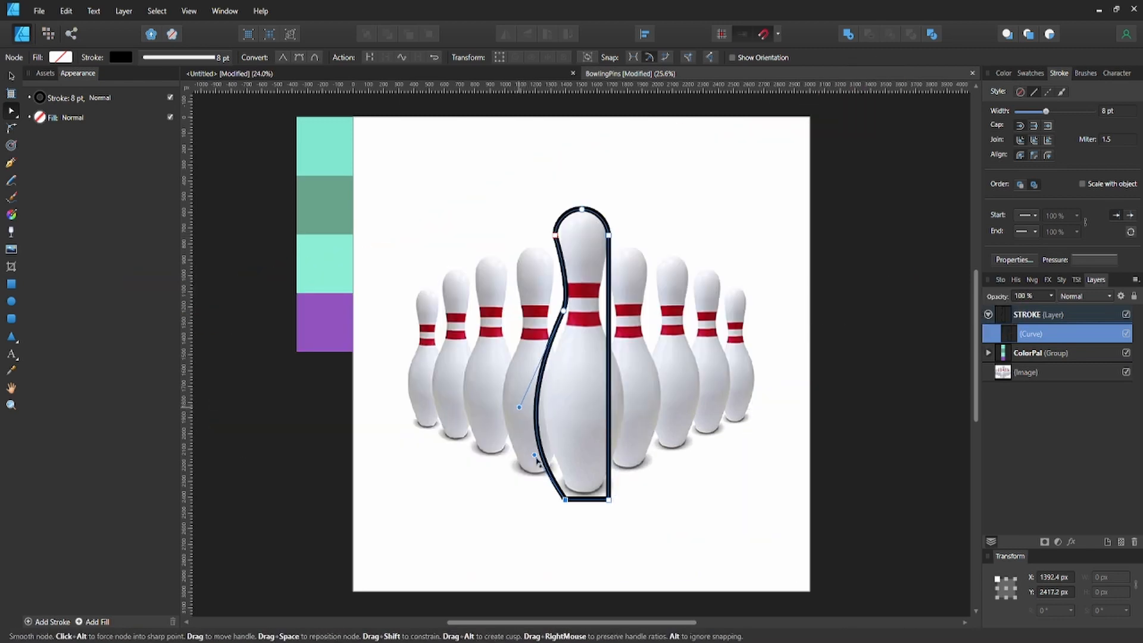
drag(534, 456, 526, 451)
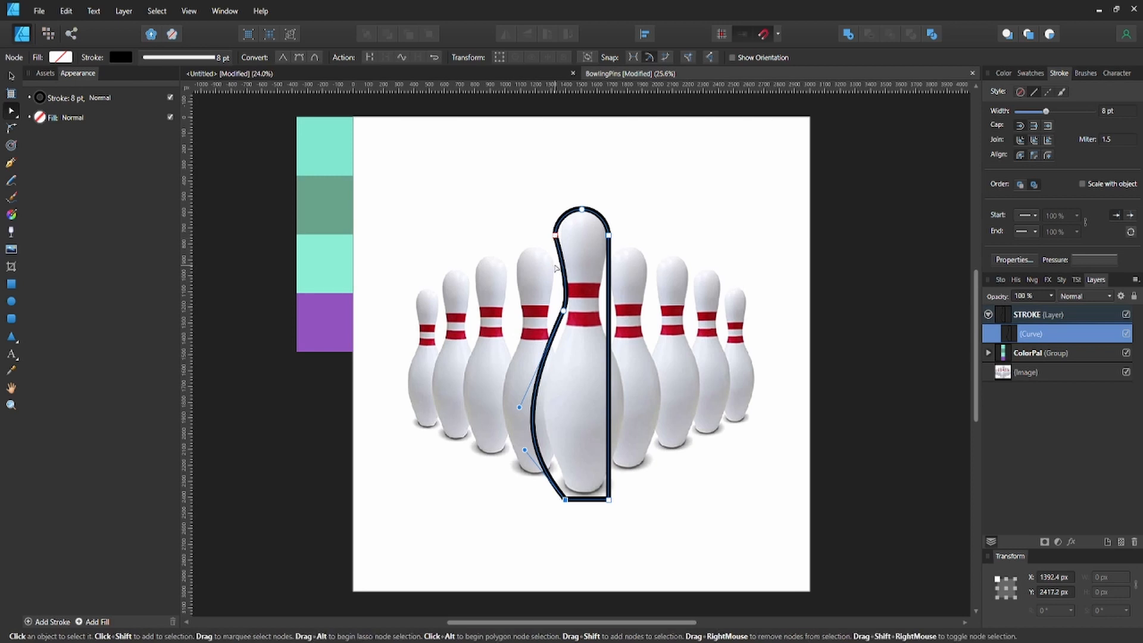
- Curve the outline's left segment between head and neck so the head flows smoothly into the neck
click(542, 229)
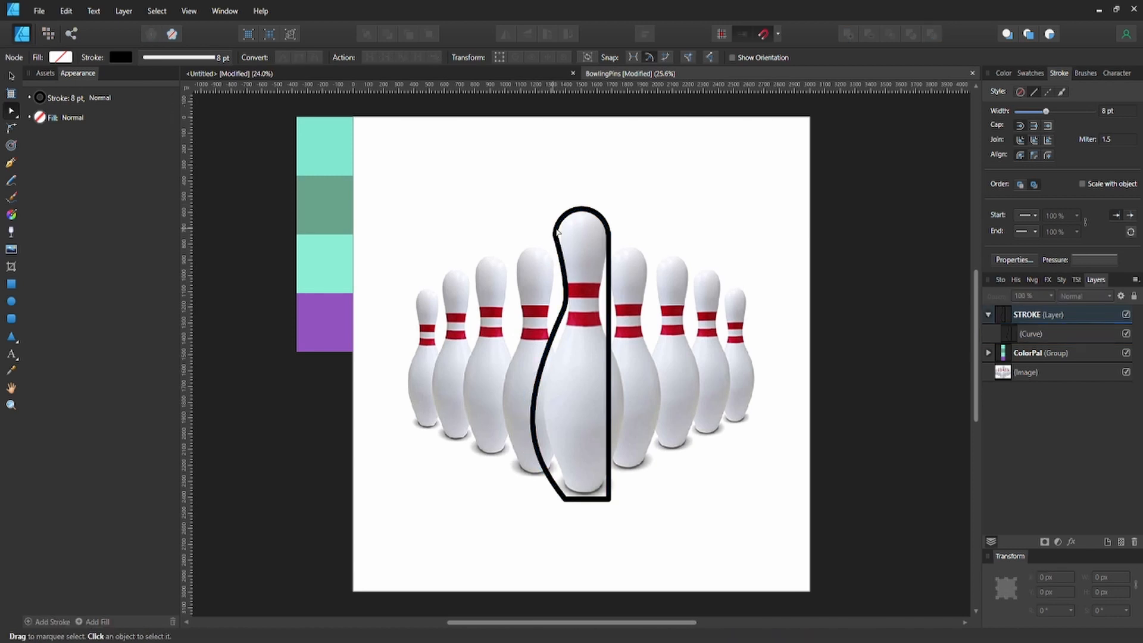
click(556, 234)
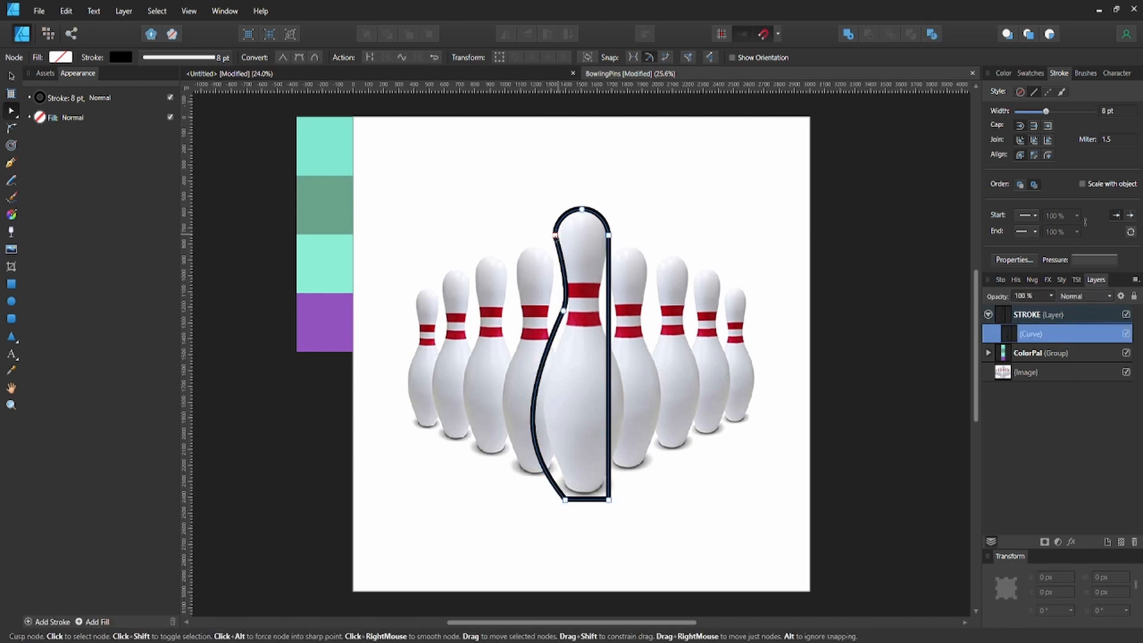
click(556, 235)
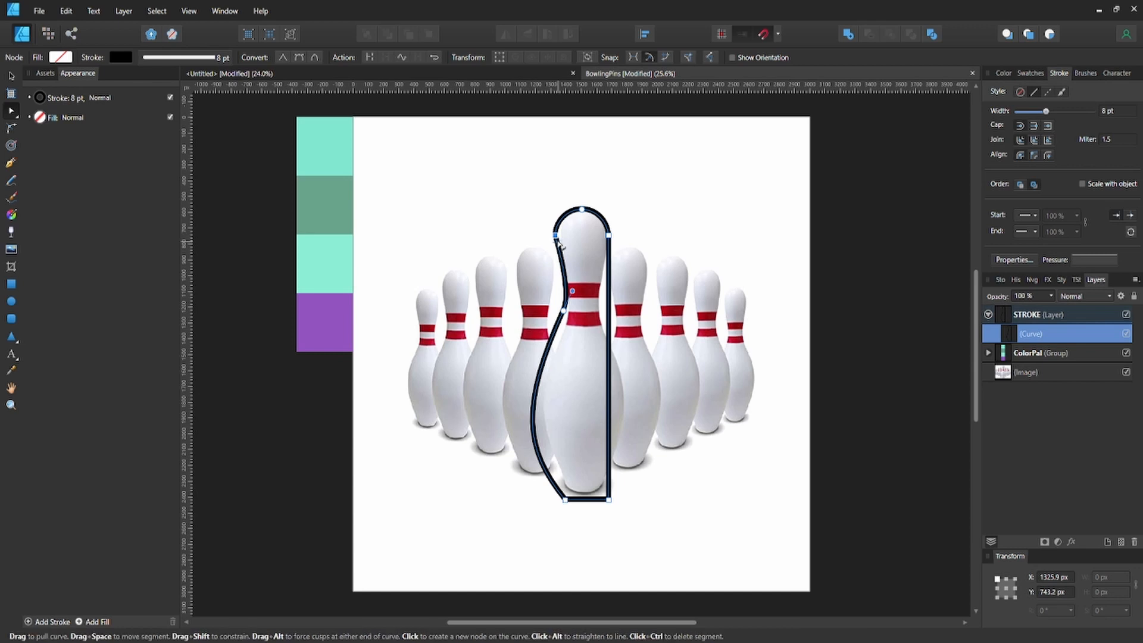
drag(557, 243, 555, 240)
drag(556, 243, 554, 266)
click(534, 242)
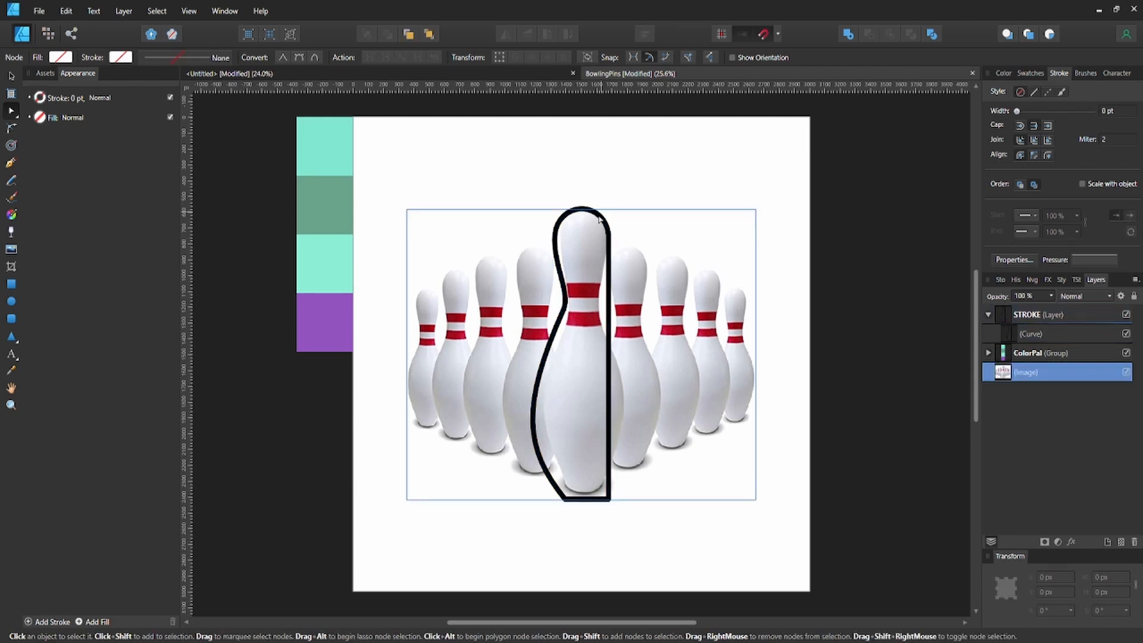
click(556, 229)
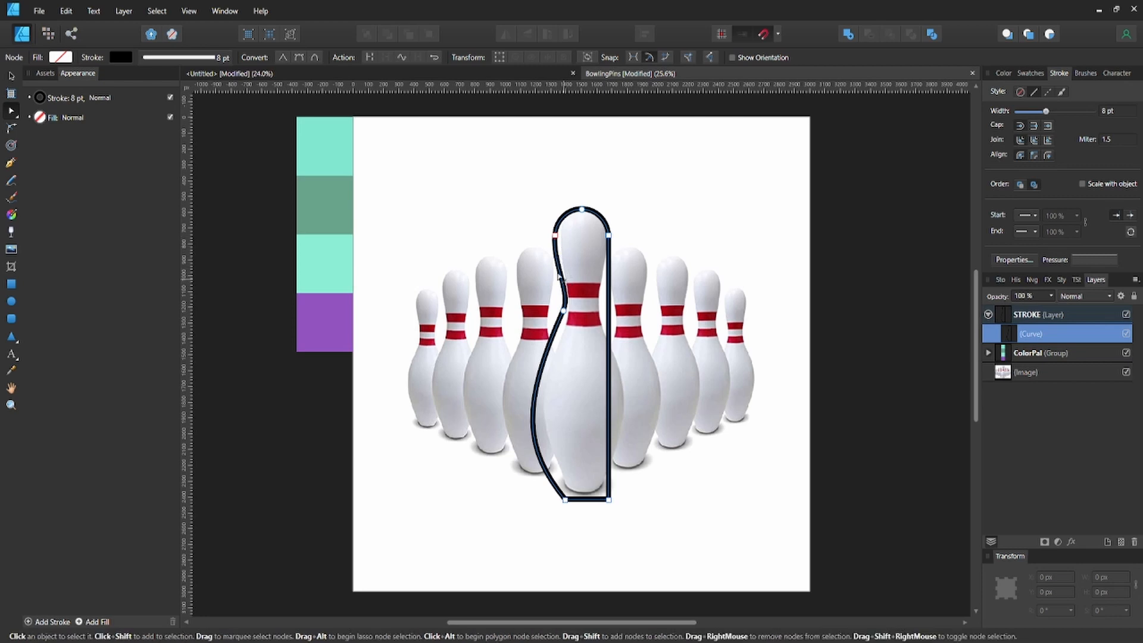
- Shift the outline's left neck node slightly outward to about X 1362 px, Y 1236 px and adjust its handle to refine the neck curve
click(562, 253)
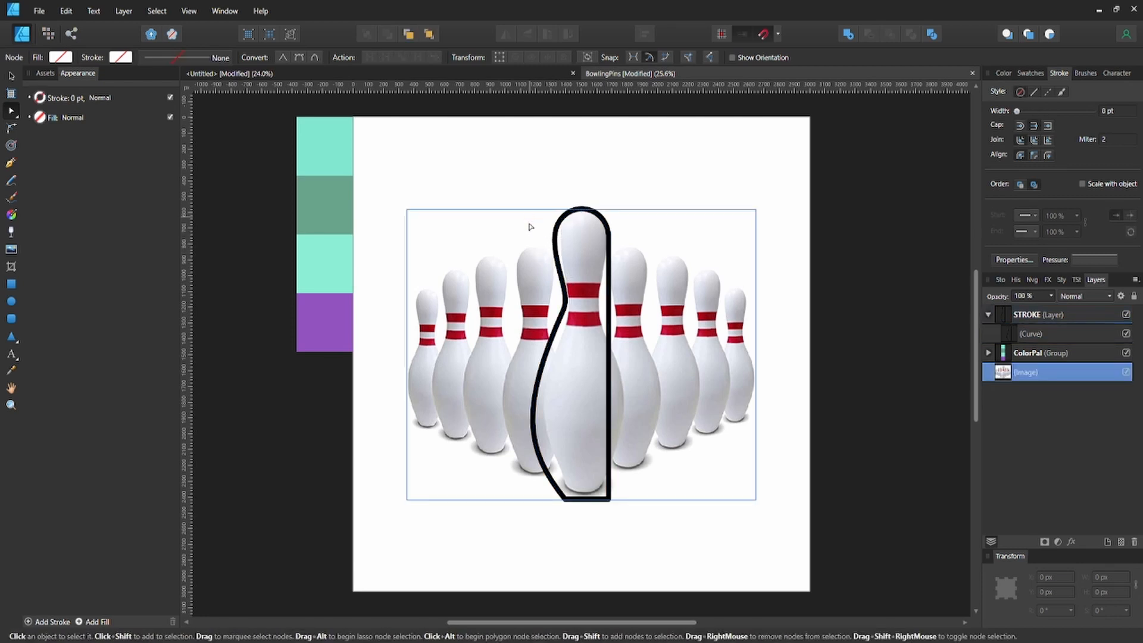
click(566, 308)
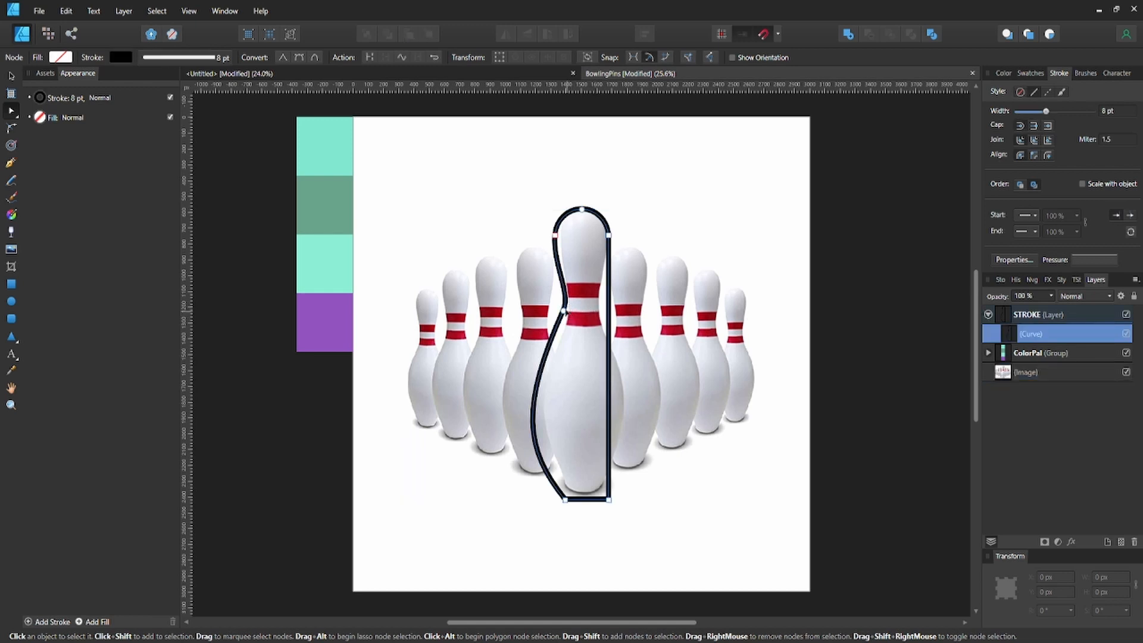
click(563, 310)
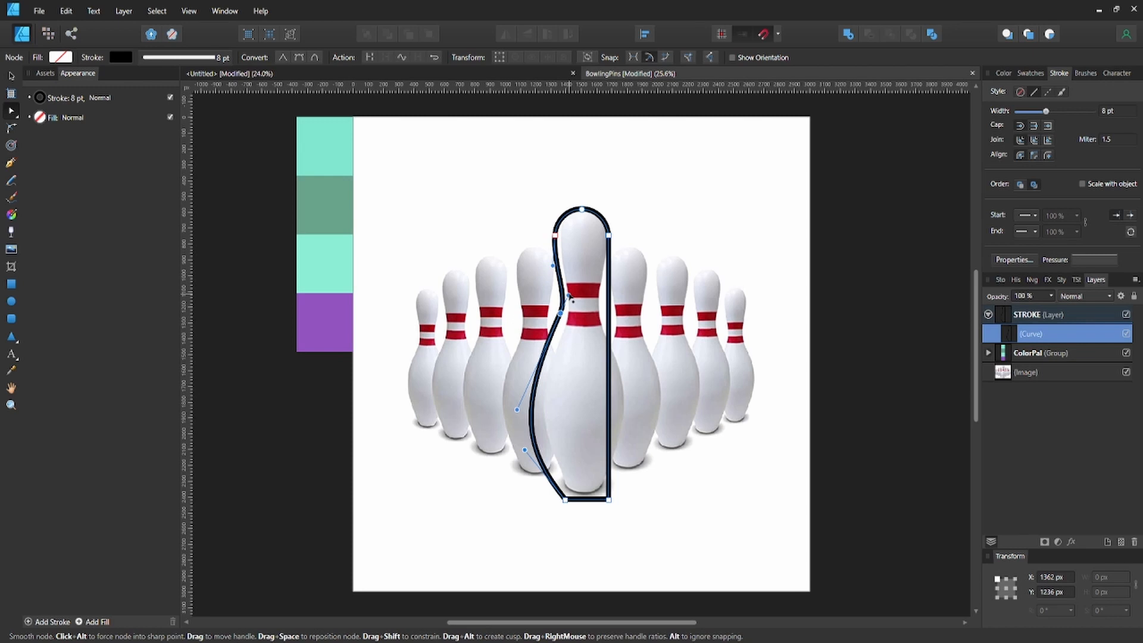
drag(573, 301, 569, 295)
click(674, 277)
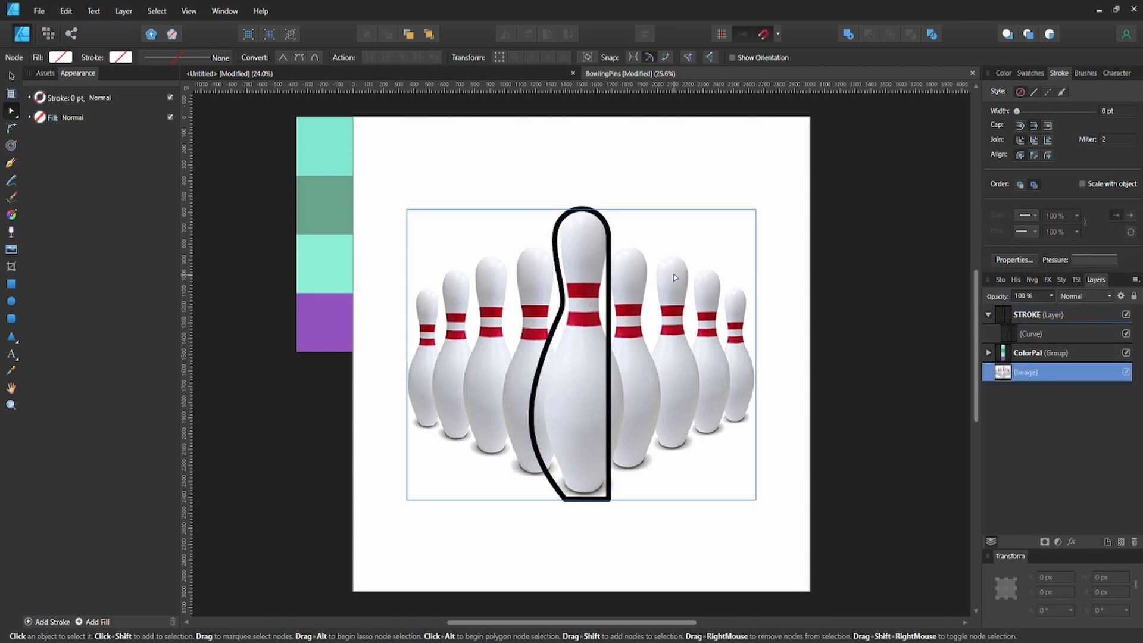
- Draw a rectangle about 350 by 2358 px from the pin's centre line over its right half and subtract it from the outline
click(611, 335)
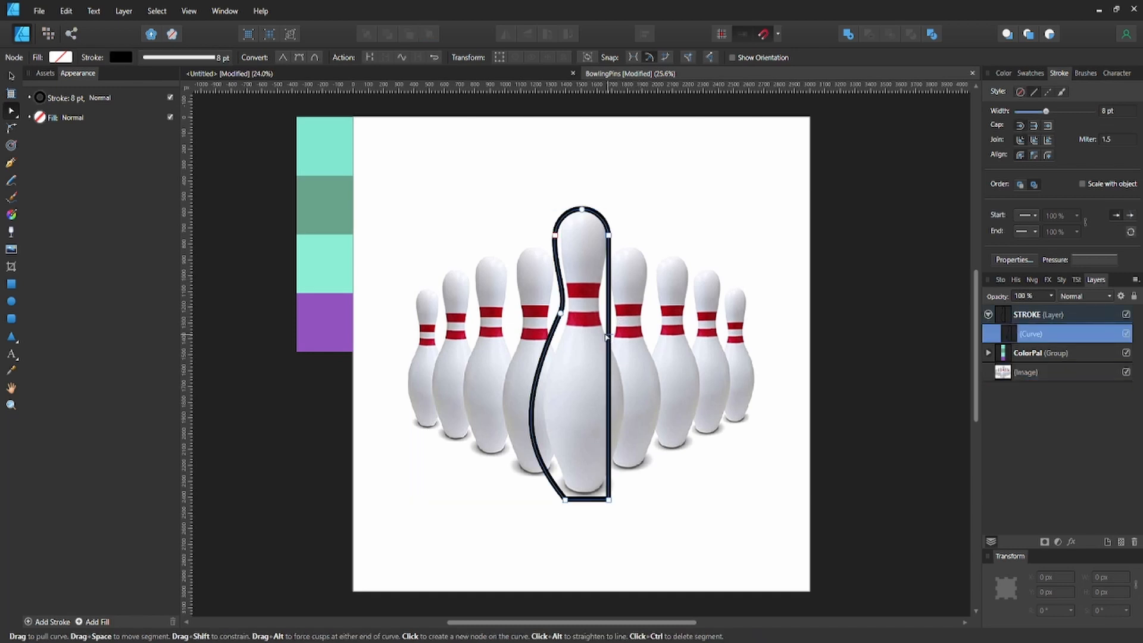
click(11, 284)
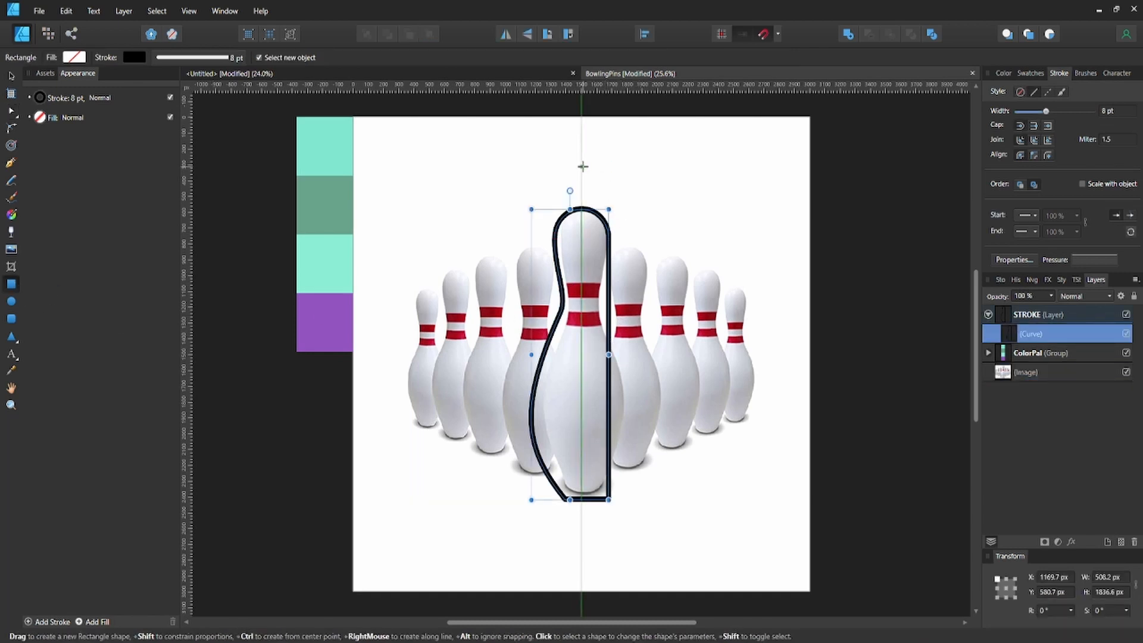
drag(583, 166, 636, 540)
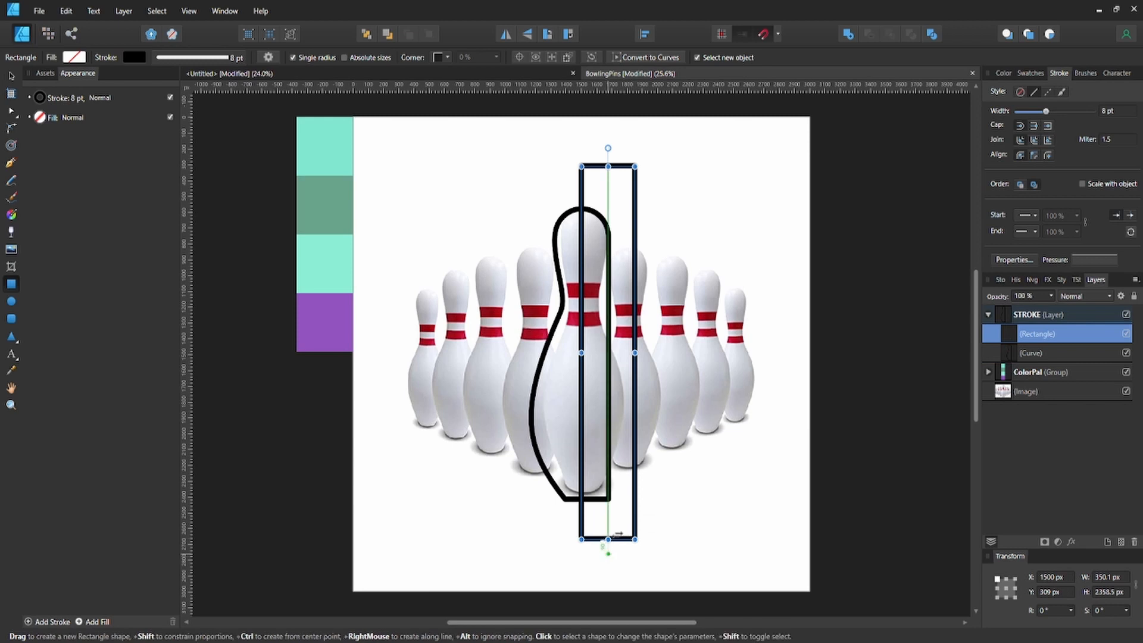
key(v)
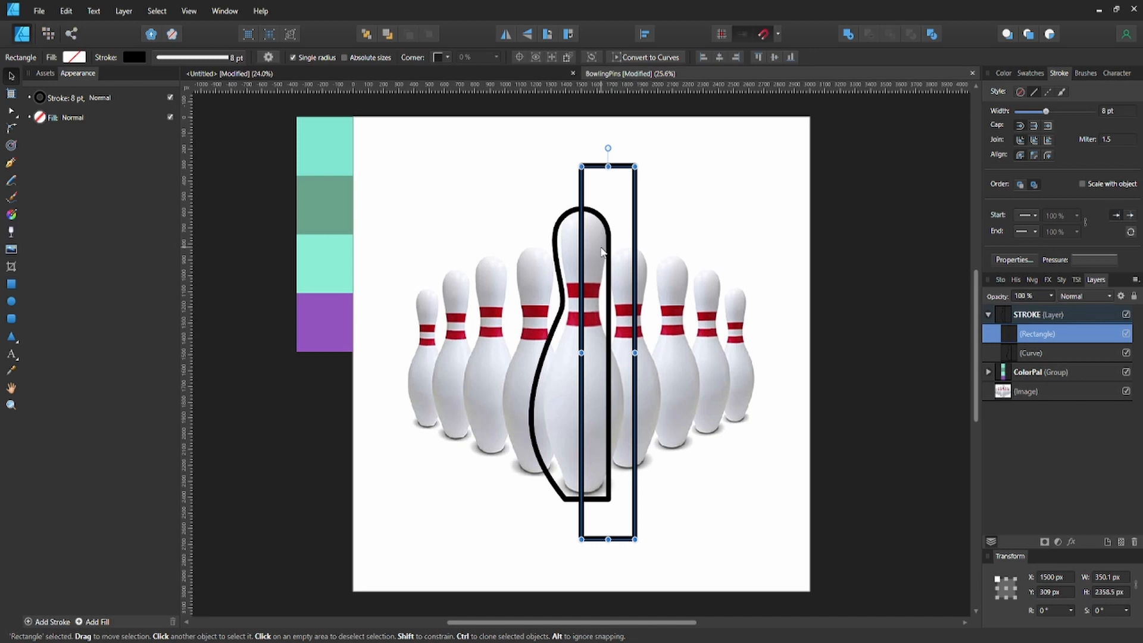
shift+click(1036, 353)
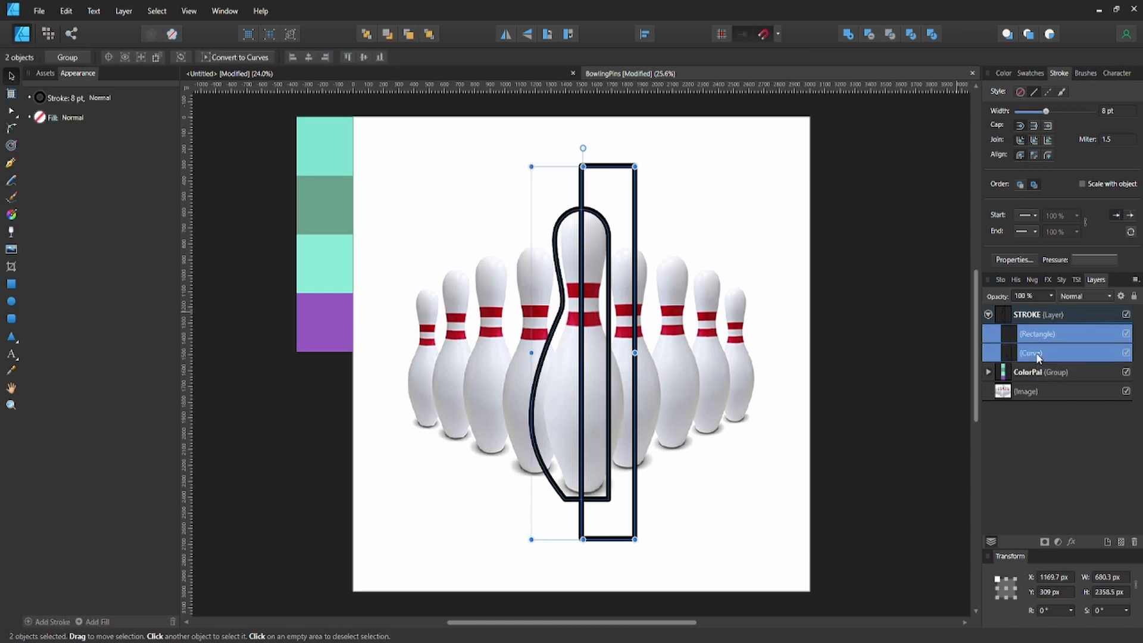
click(868, 35)
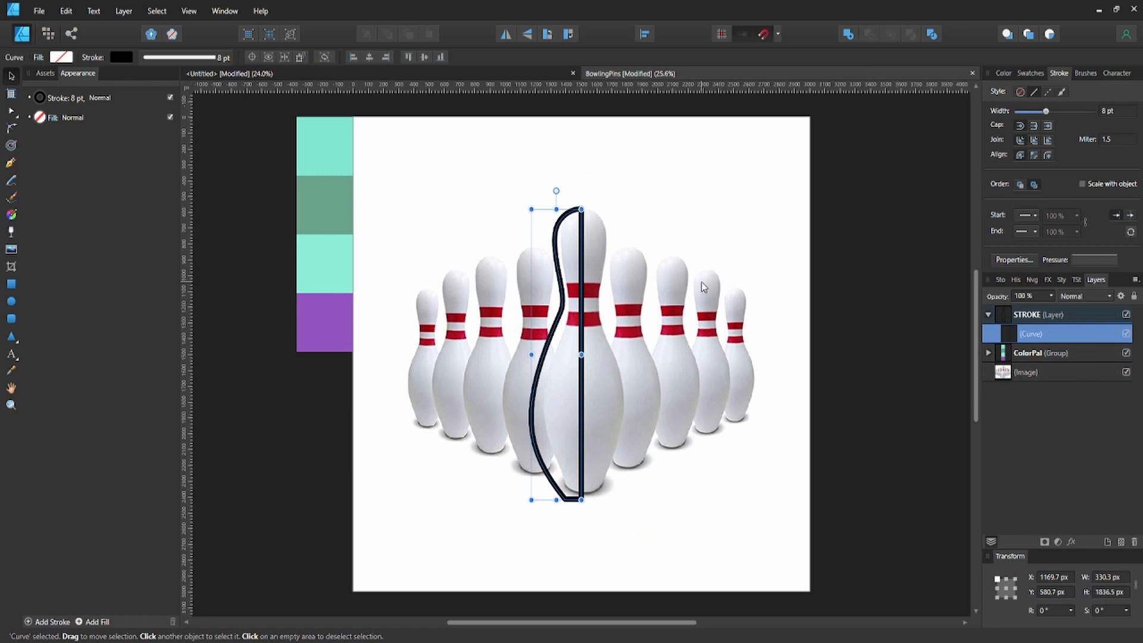
- Duplicate the left half outline, flip the copy horizontally and align it against the centre line at X 1500 px as the right half
key(ctrl+j)
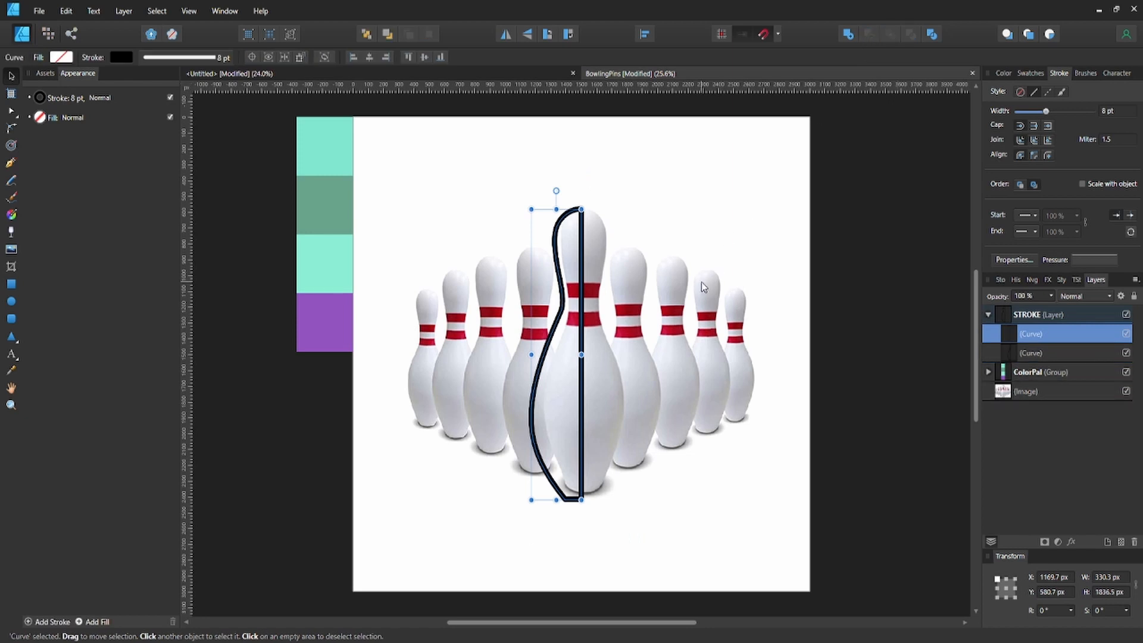
click(505, 35)
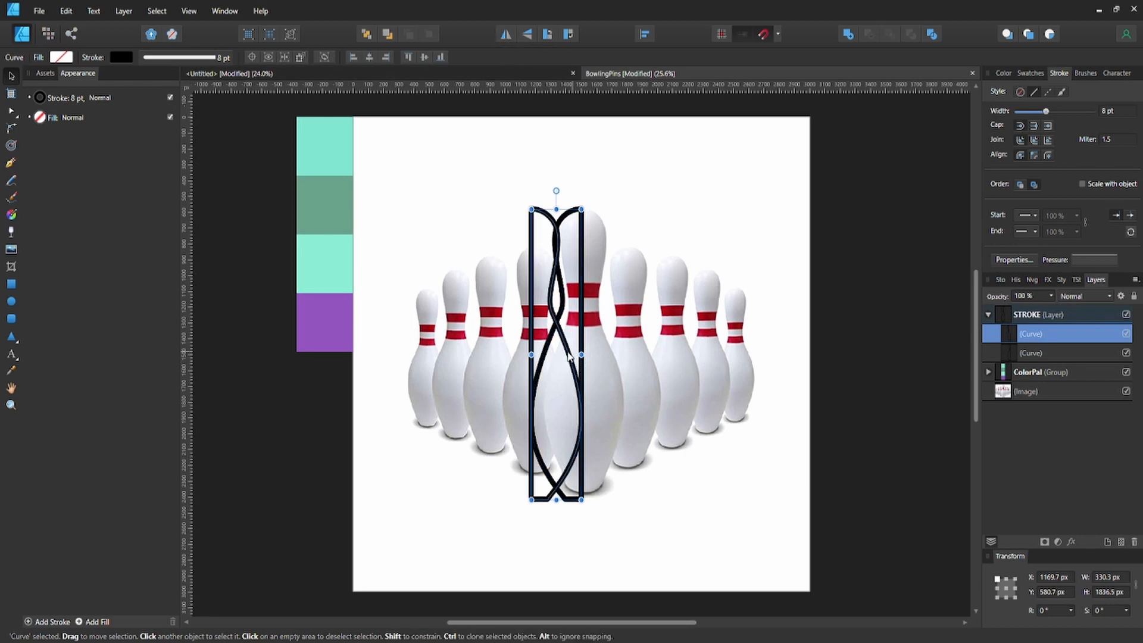
drag(566, 356, 621, 363)
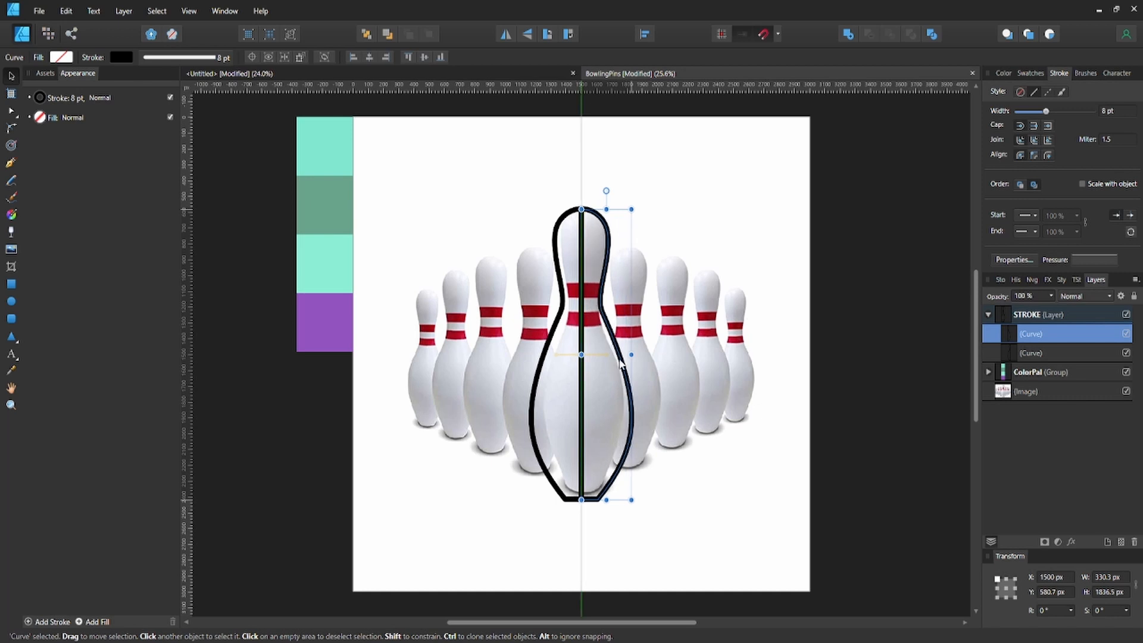
drag(620, 362, 621, 362)
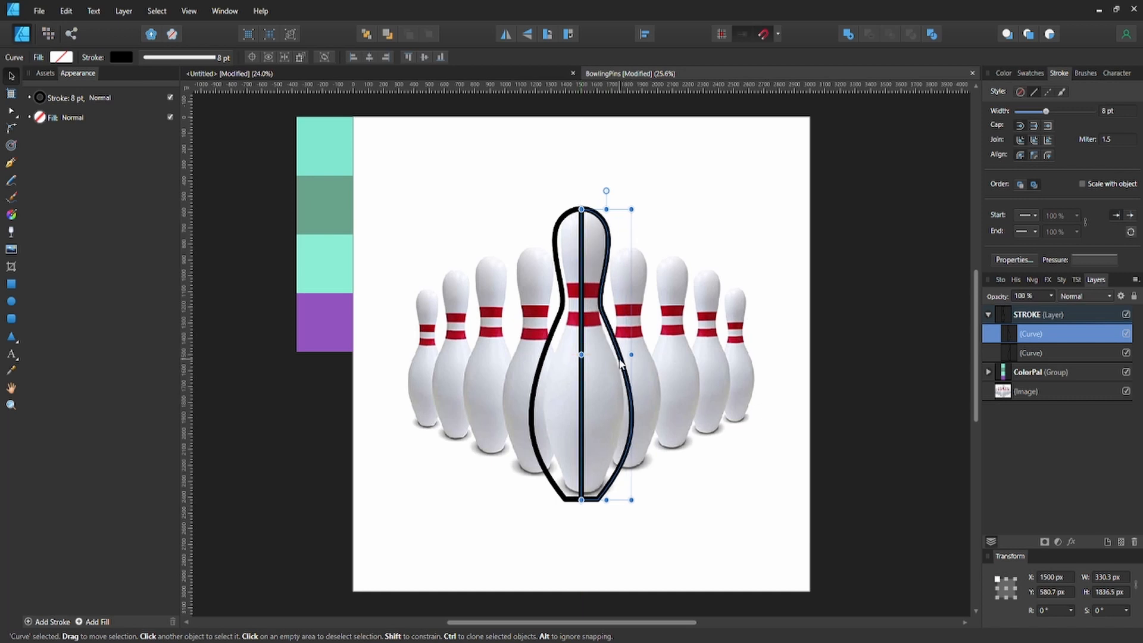
- Merge the two pin halves into a single curve and hide the reference image
shift+click(1062, 348)
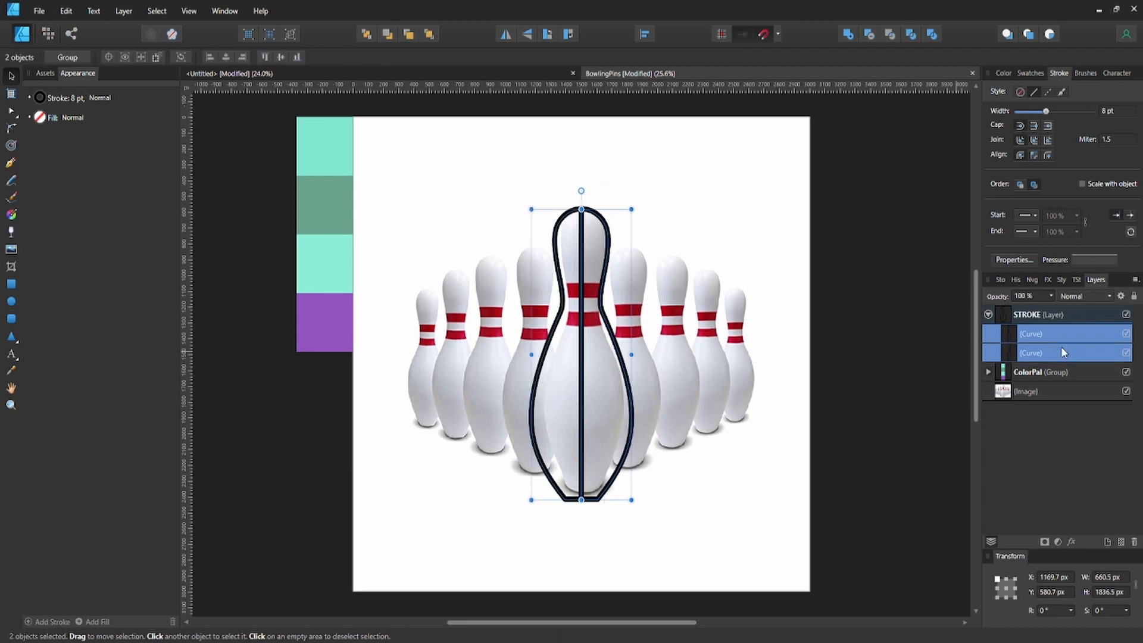
click(849, 35)
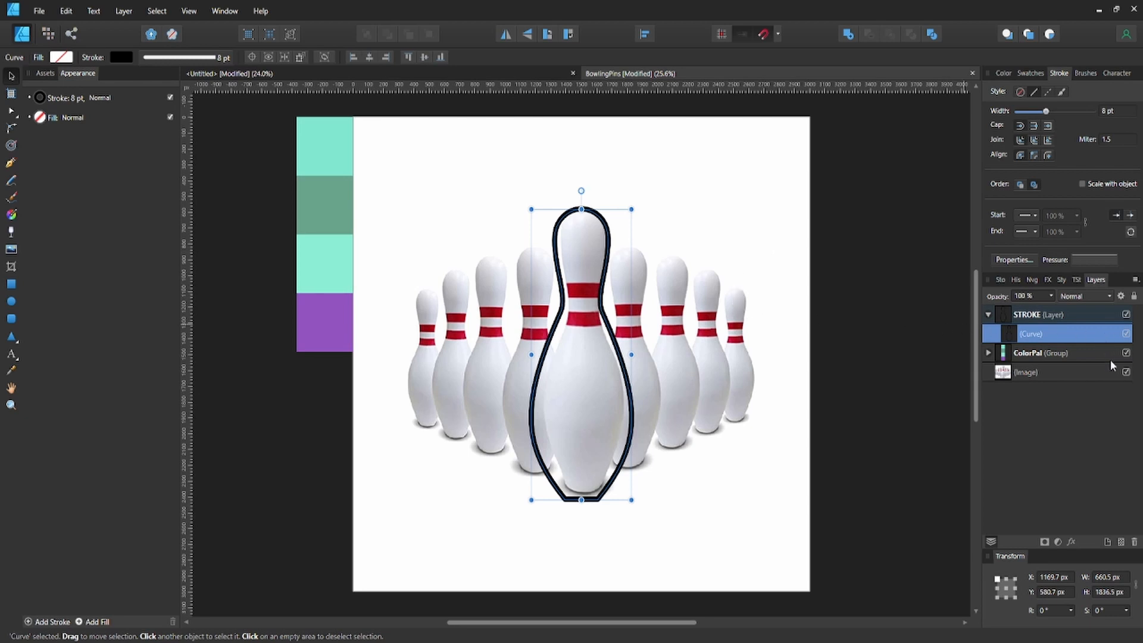
click(1126, 372)
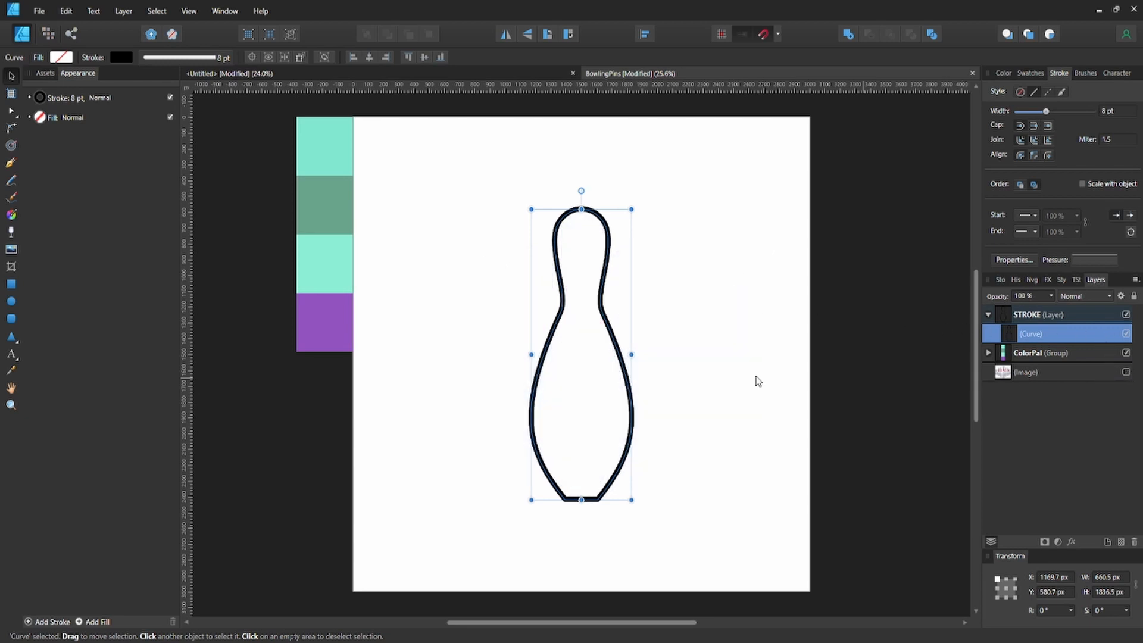
click(712, 369)
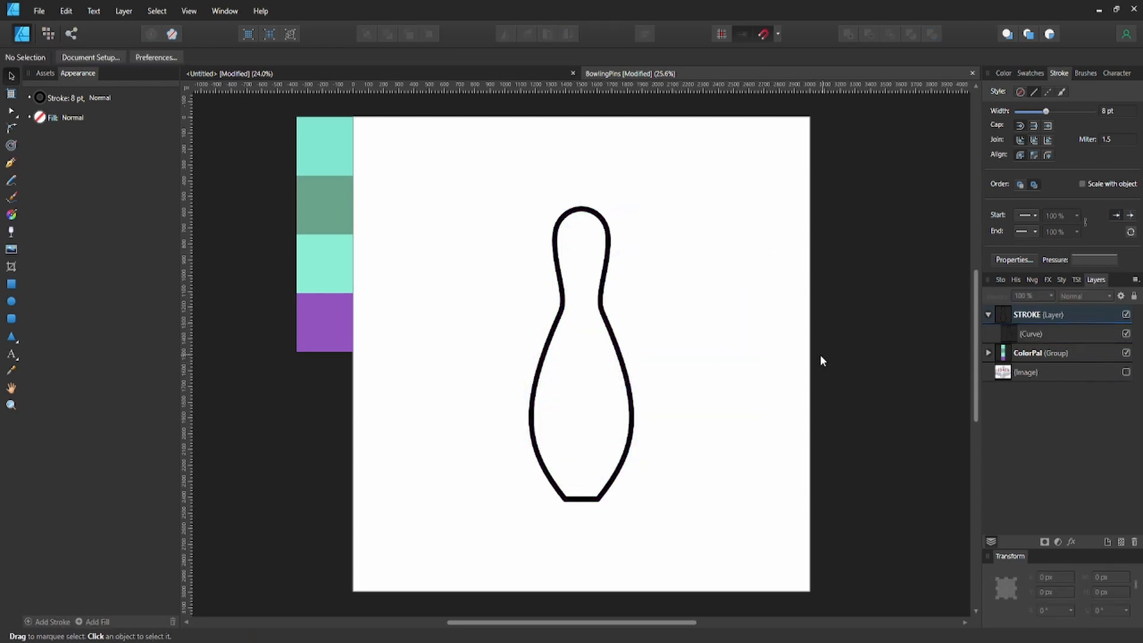
- Bend the flat bottom edge of the pin outline slightly downward into a rounded base
click(591, 502)
key(a)
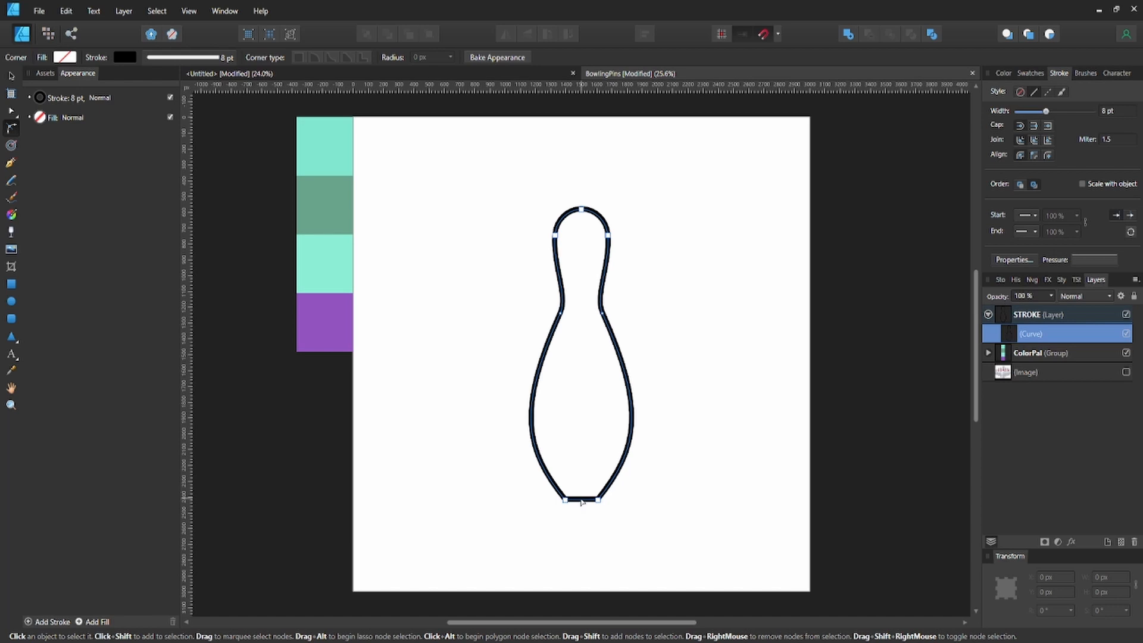
click(586, 479)
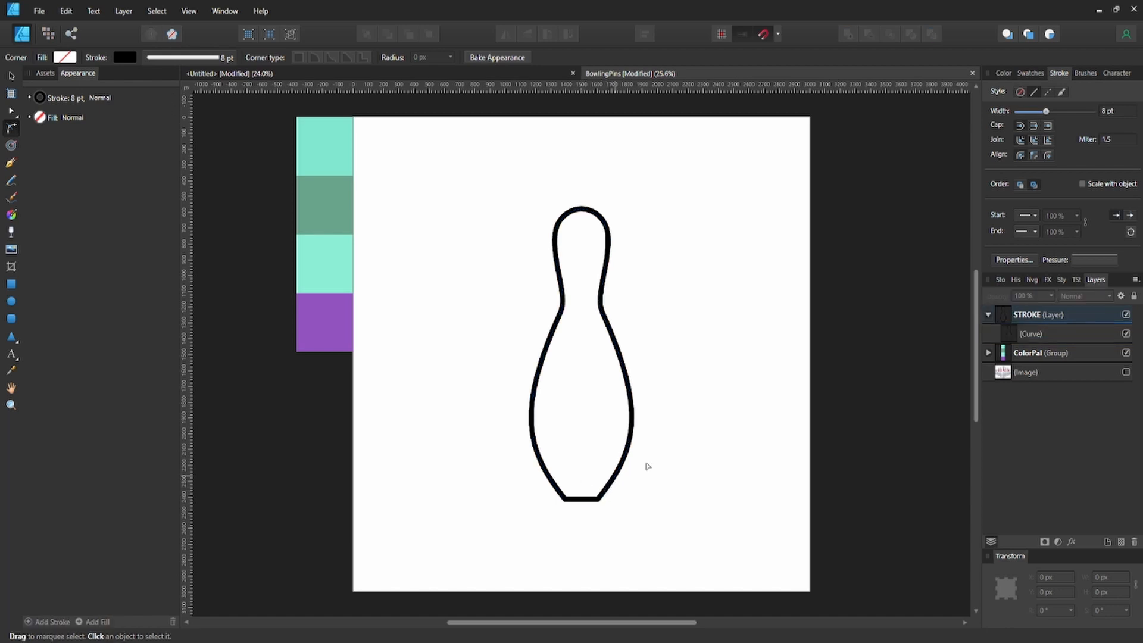
click(1043, 334)
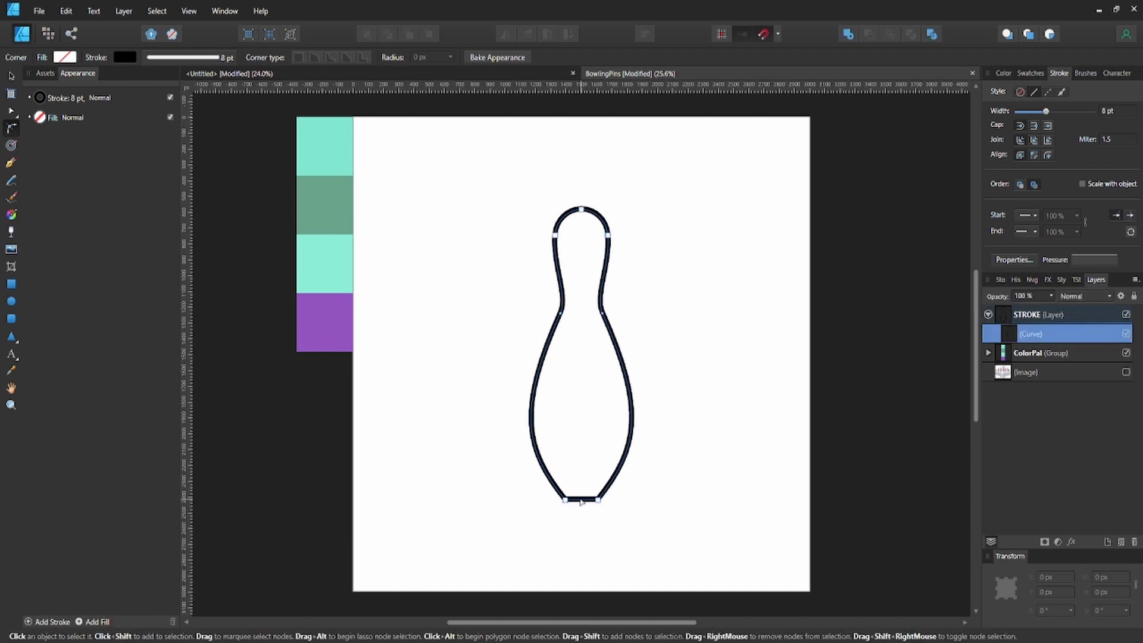
key(v)
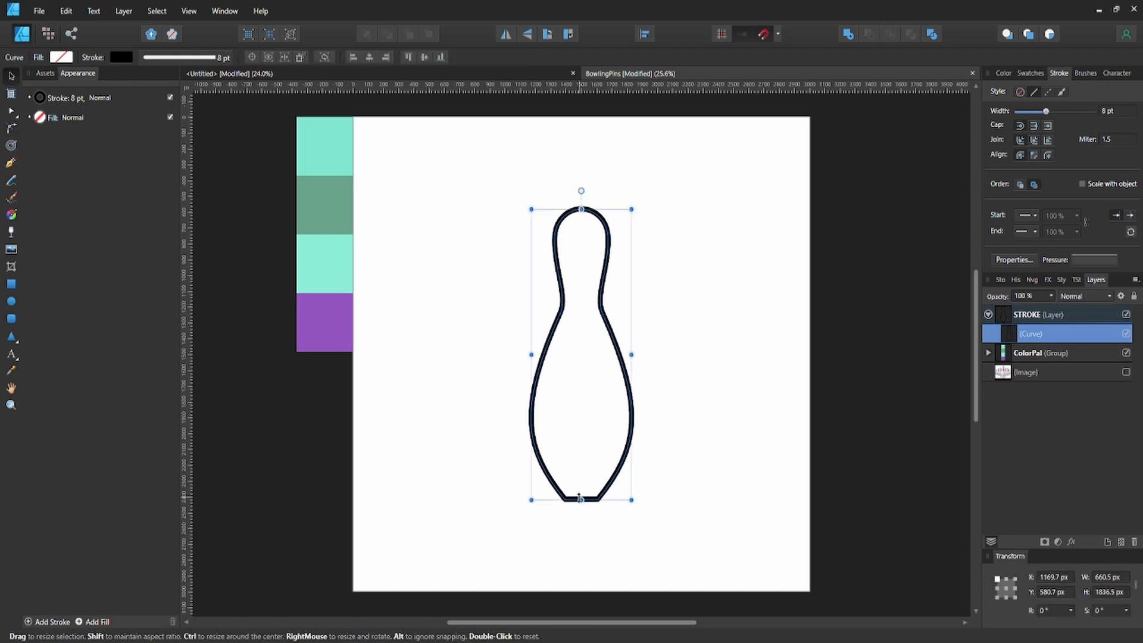
key(a)
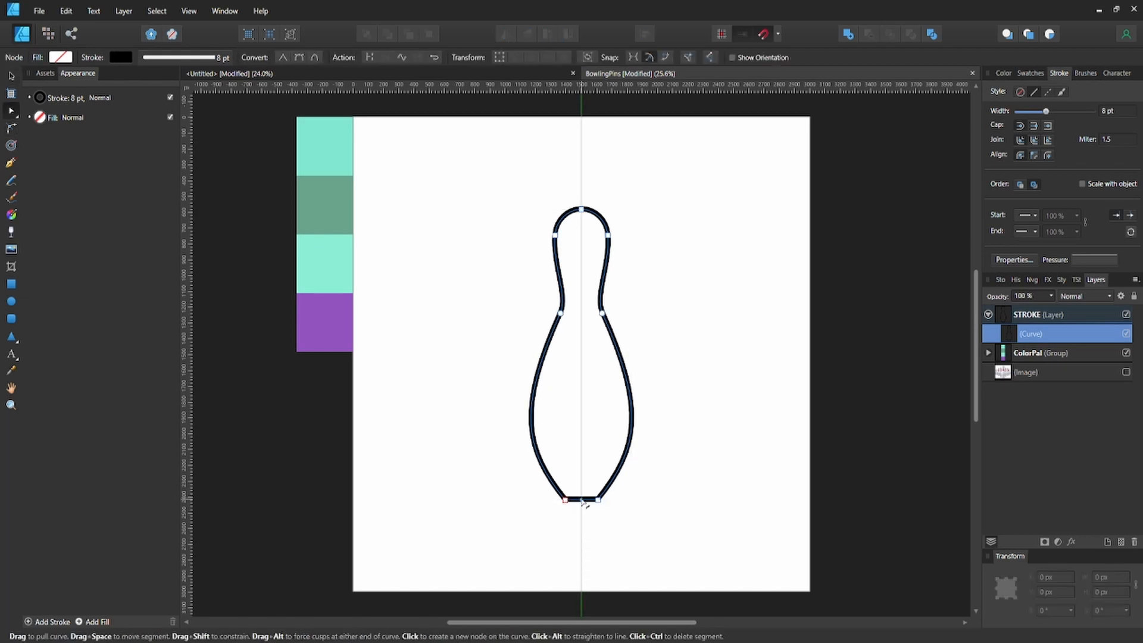
key(c)
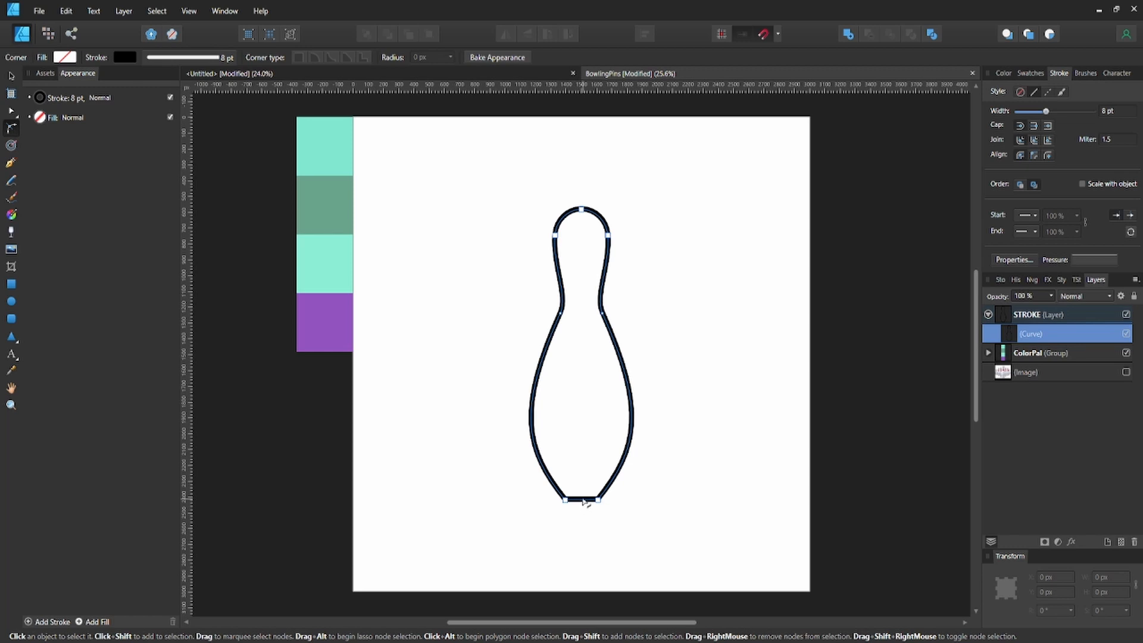
key(a)
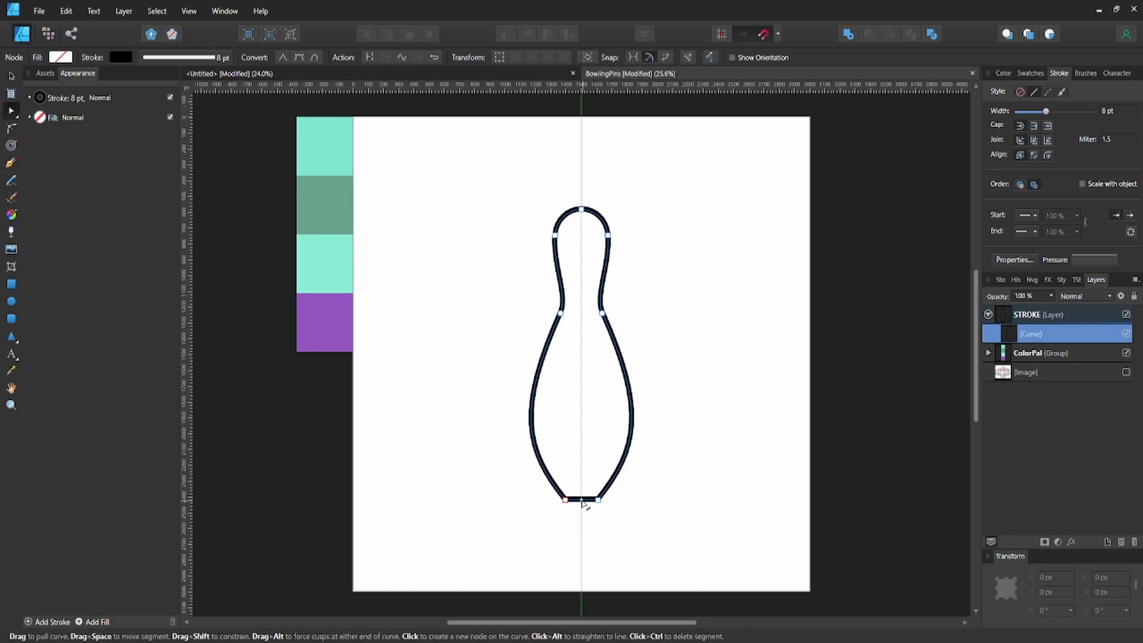
drag(582, 503, 585, 508)
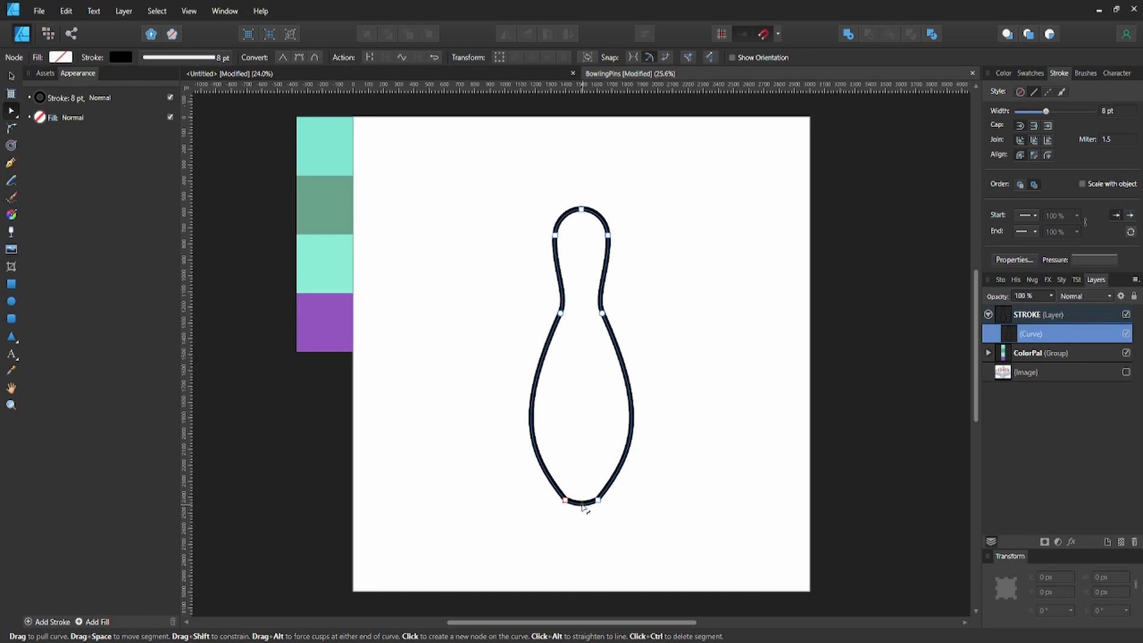
click(616, 456)
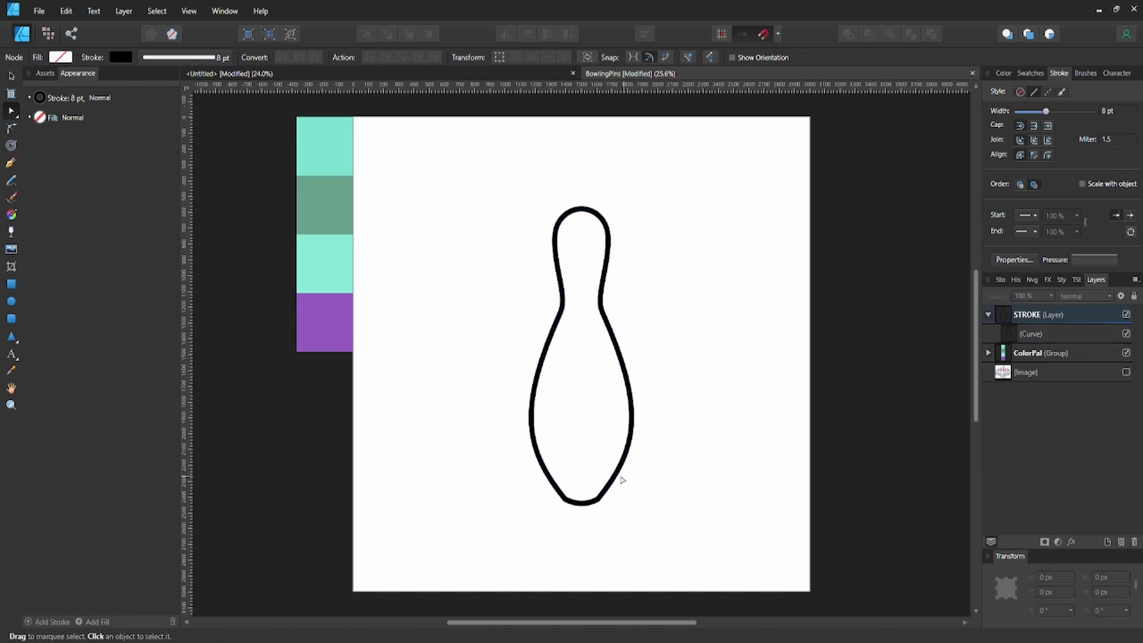
key(v)
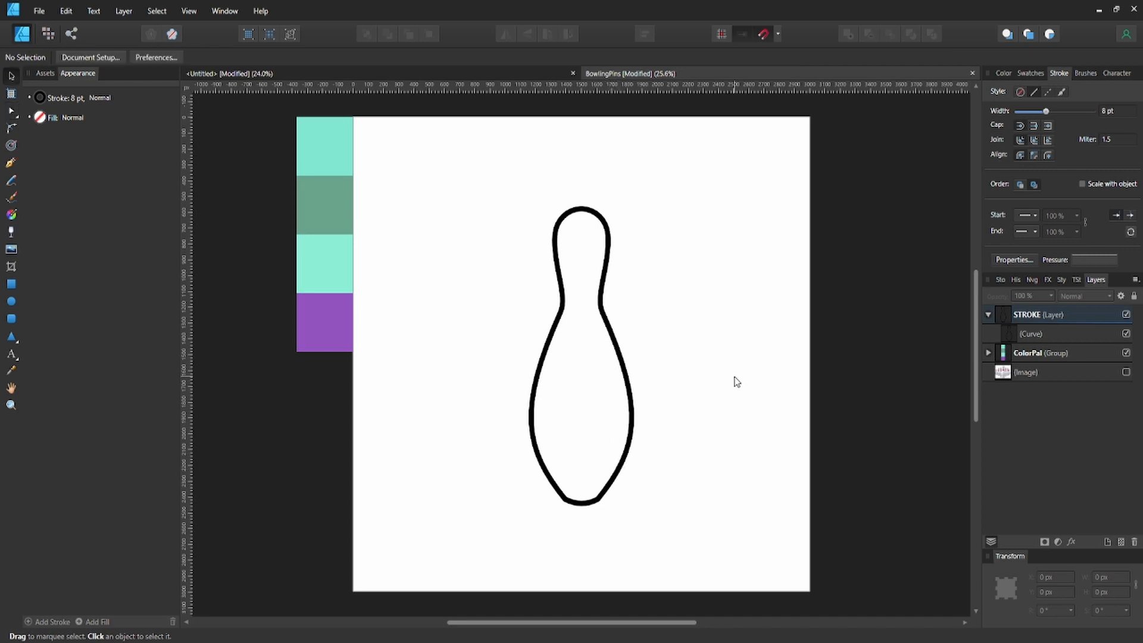
- Draw a closed four-sided stripe across the pin's neck with the Pen tool, from about Y 994 px down to about Y 1074 px
click(1009, 334)
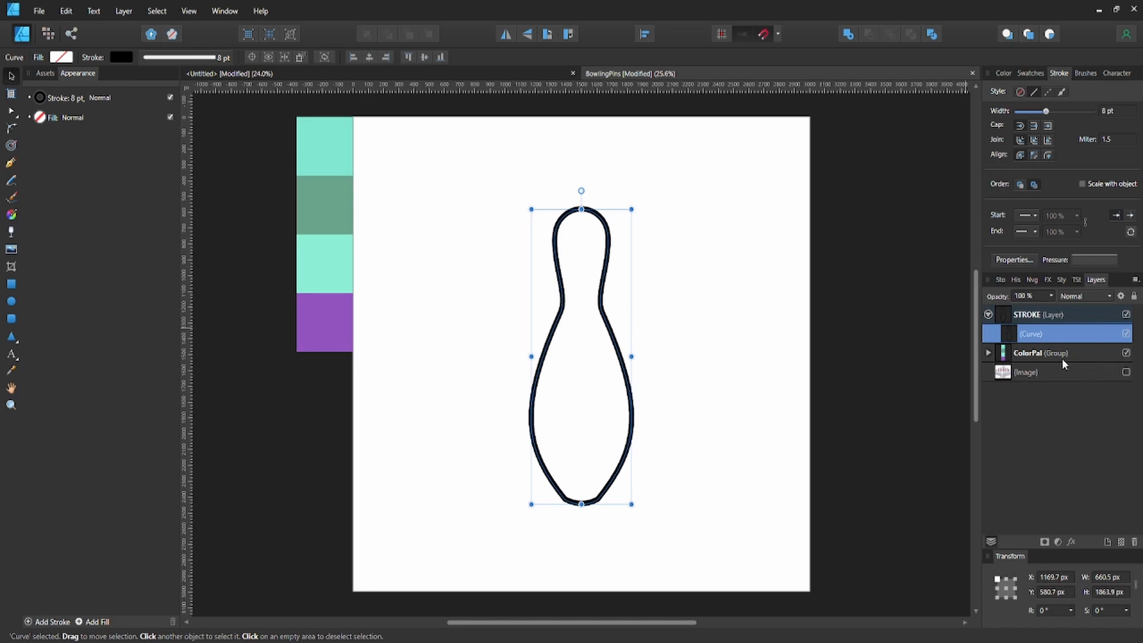
key(p)
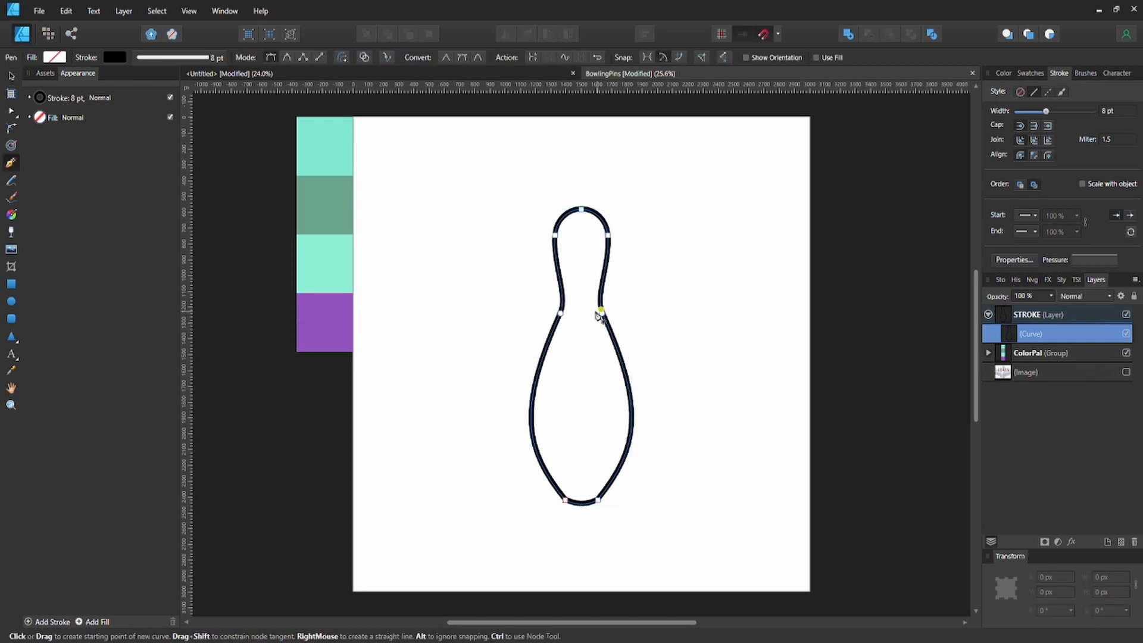
click(559, 276)
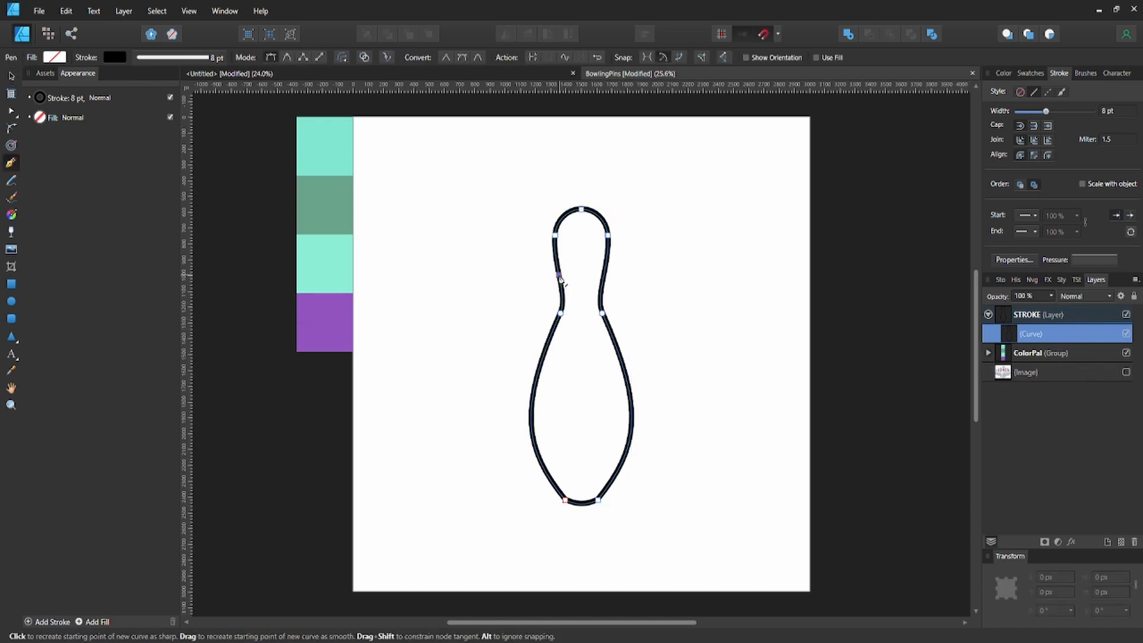
click(604, 275)
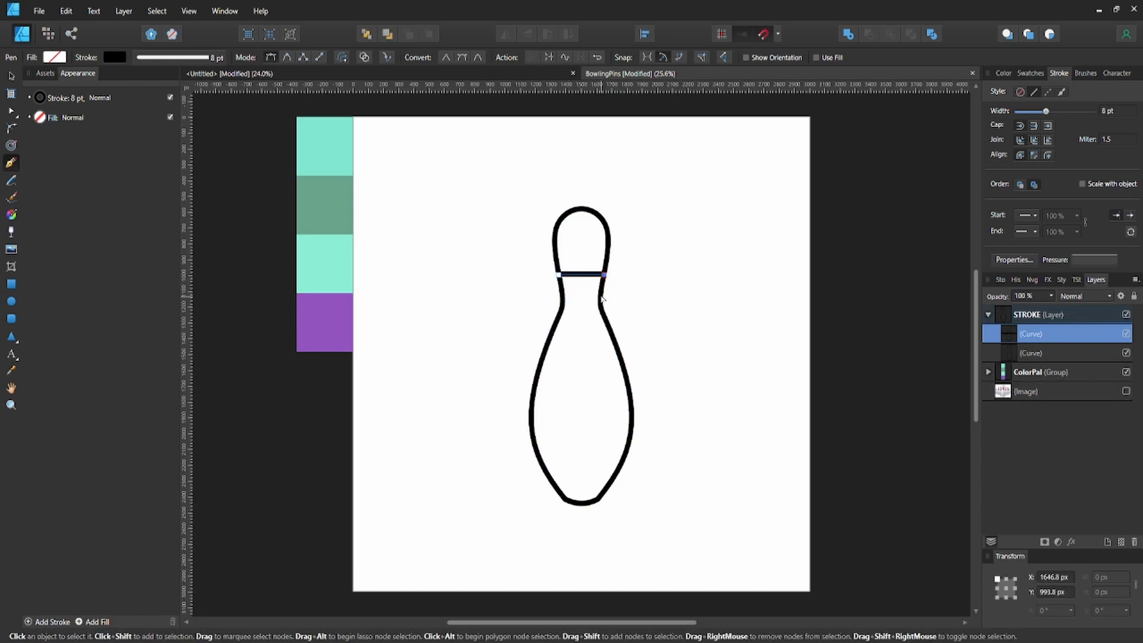
scroll(602, 298, up, 2)
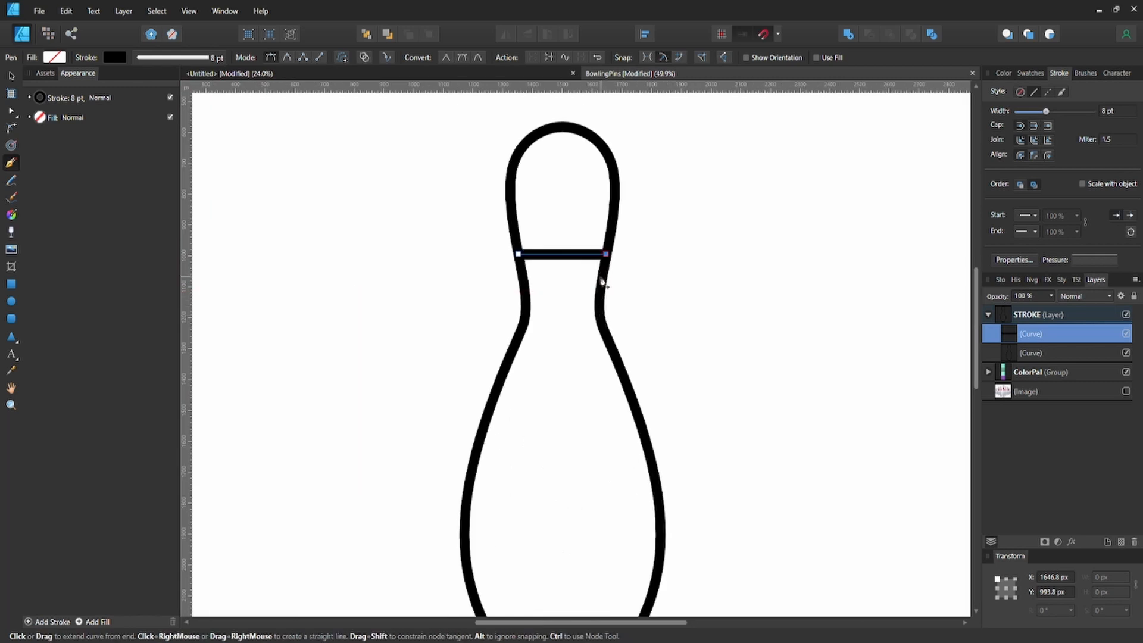
click(600, 278)
click(523, 279)
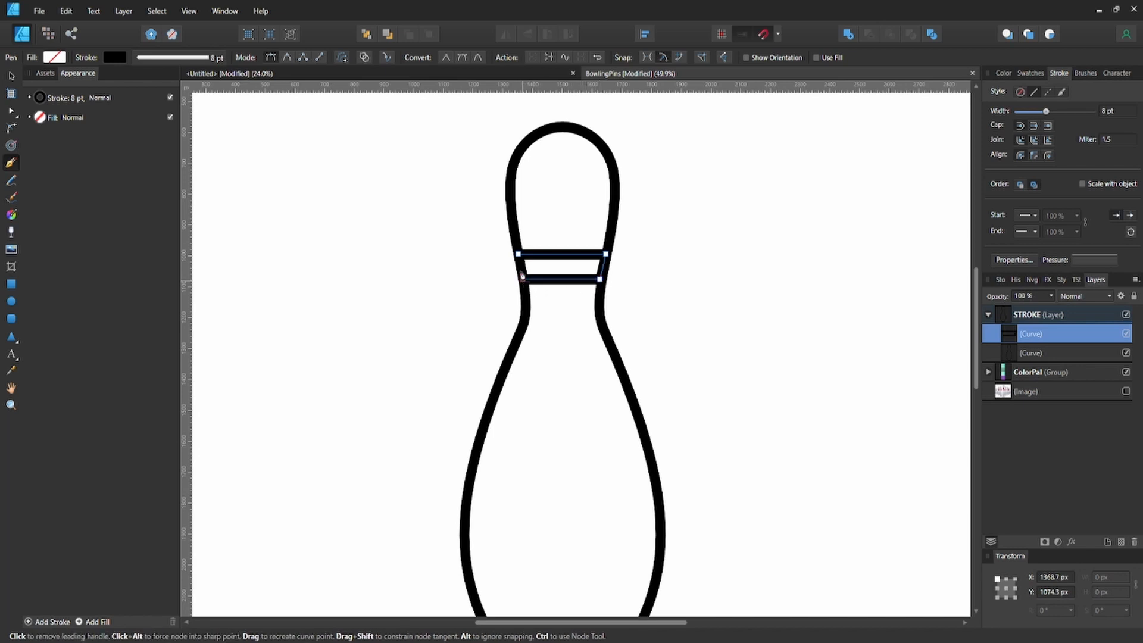
click(519, 256)
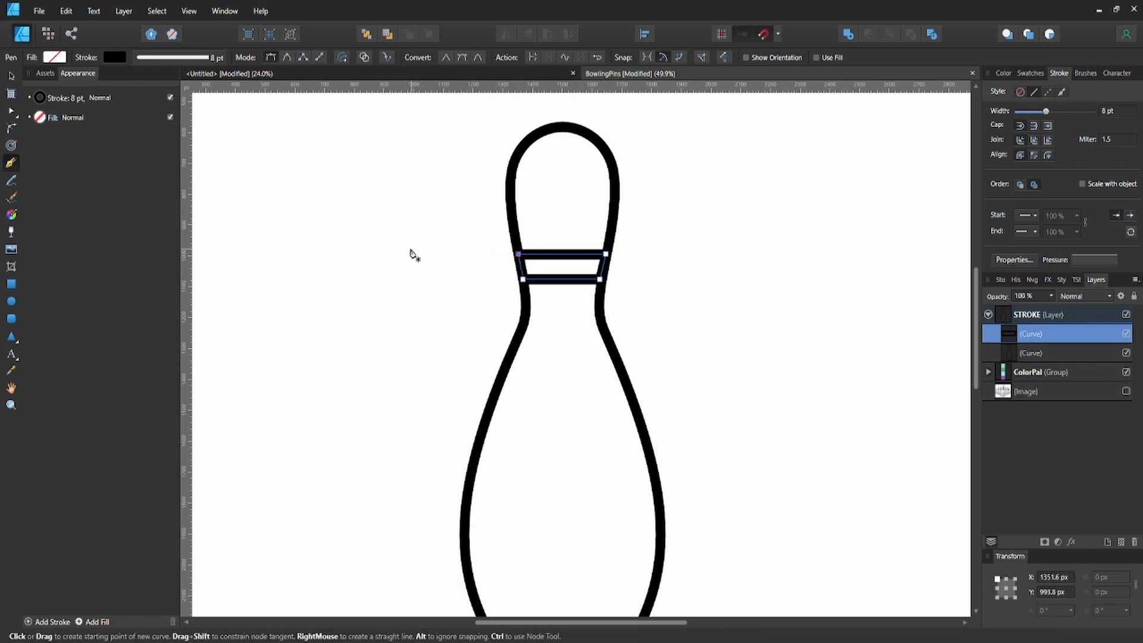
- Set the neck stripe's stroke width to 5 pt
key(a)
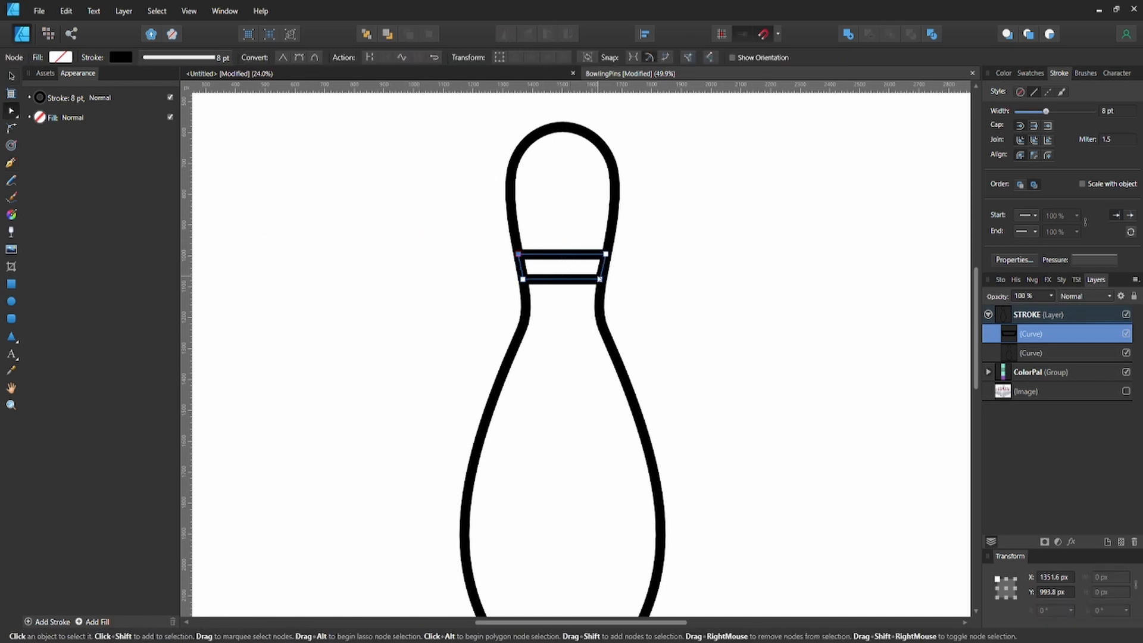
click(599, 279)
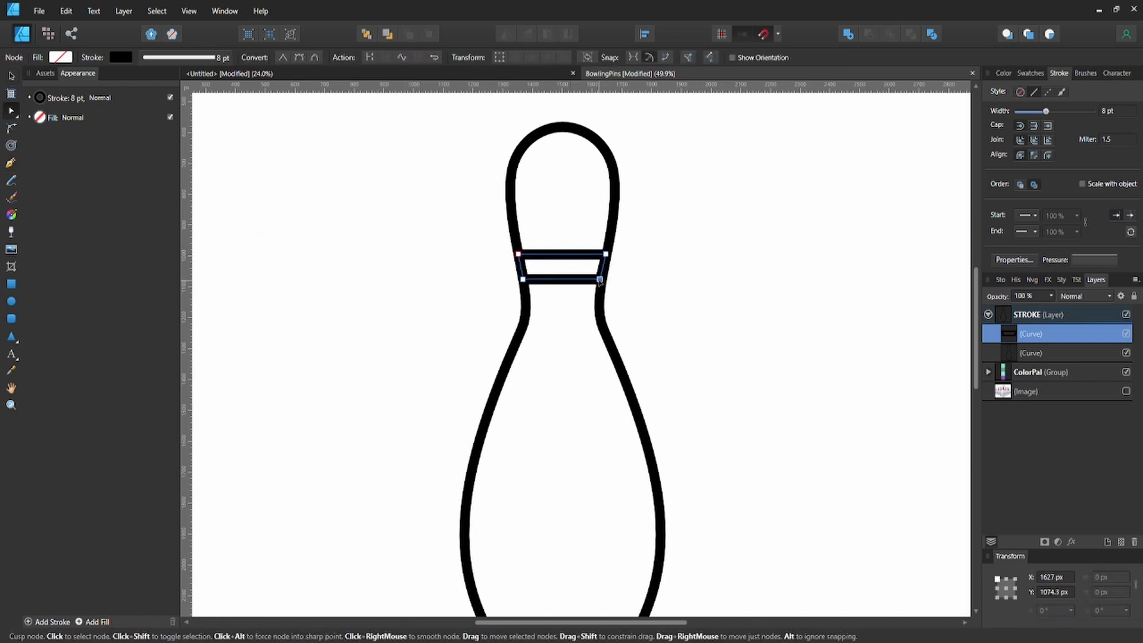
click(188, 57)
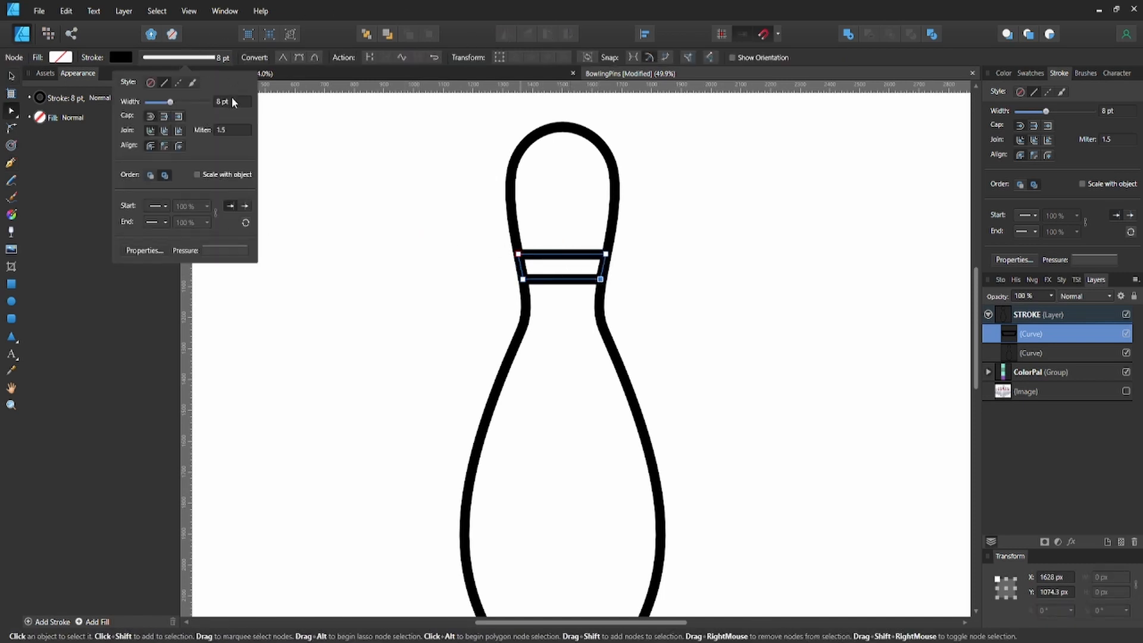
text(5)
key(Return)
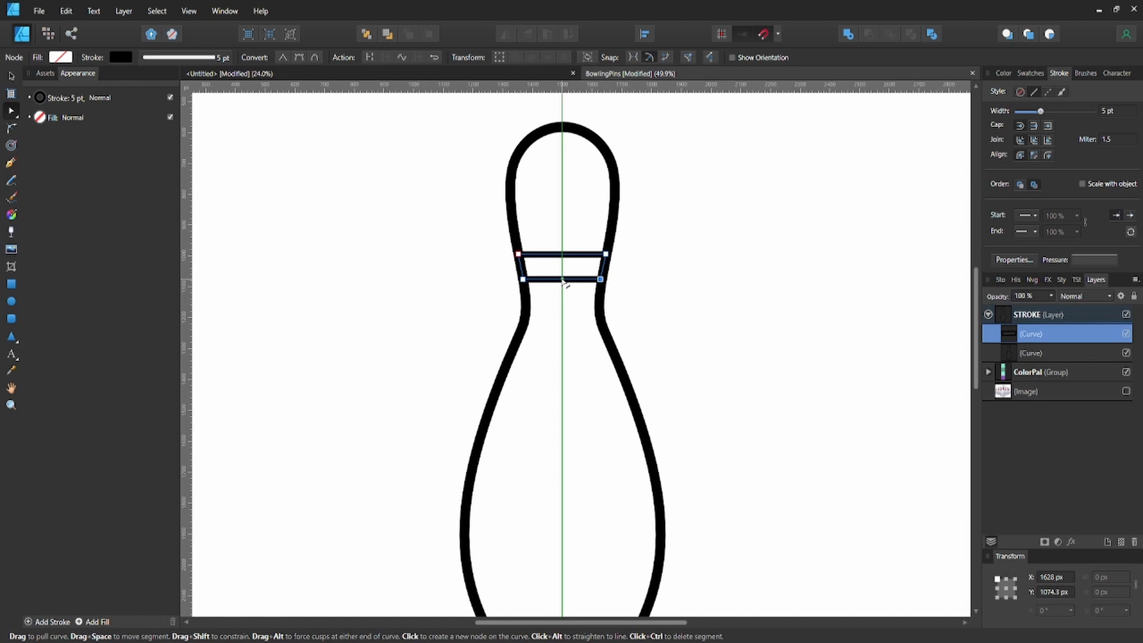
- Bend the neck stripe's lower and upper edges slightly downward into matching curves centred on the pin
drag(564, 287, 565, 290)
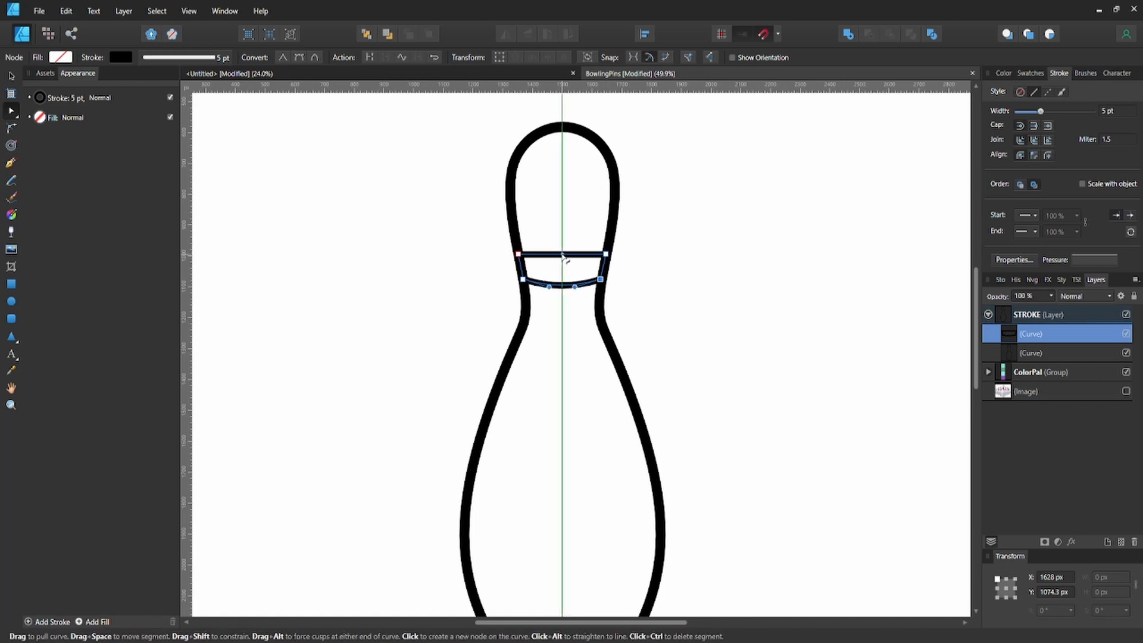
drag(562, 257, 564, 265)
click(646, 275)
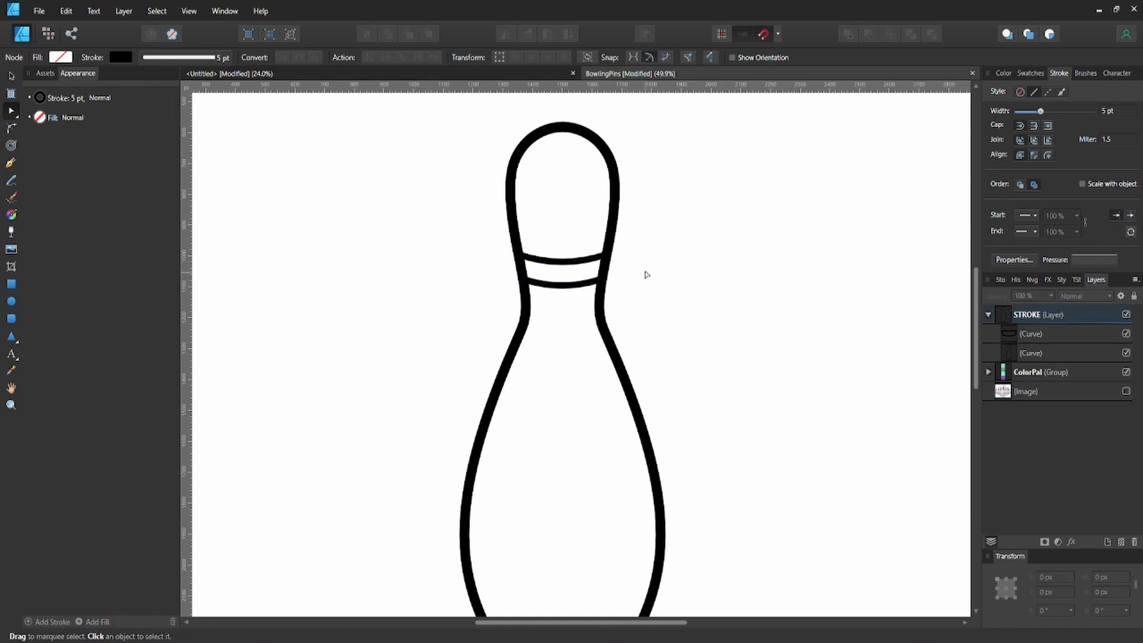
- Duplicate the curved stripe and move the copy straight down the neck to about Y 1156 px
key(c)
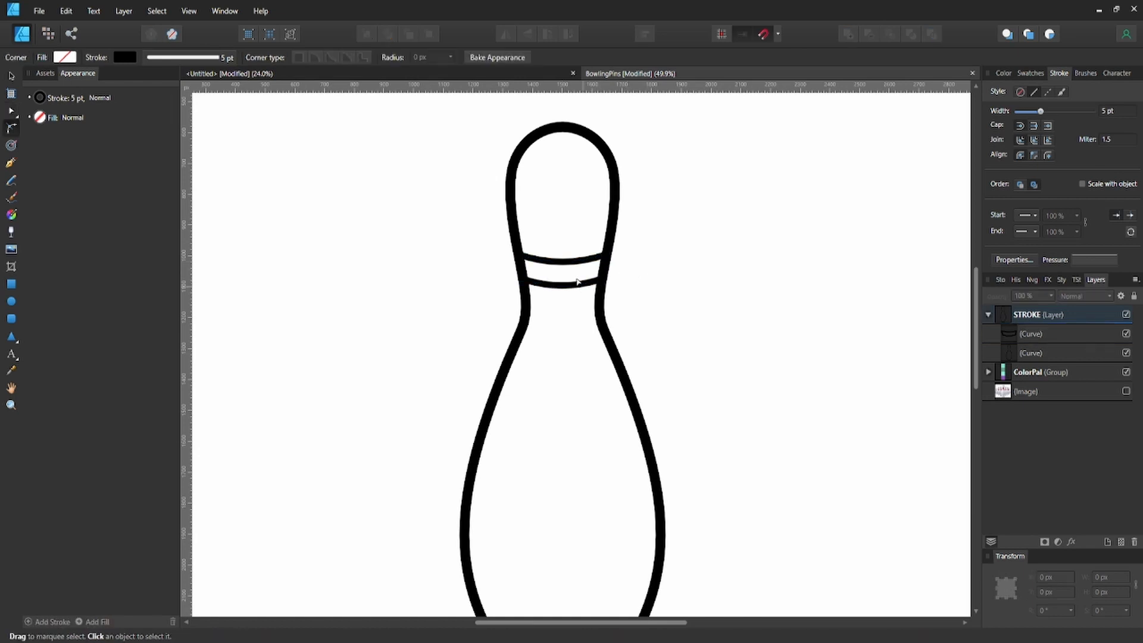
click(577, 281)
key(v)
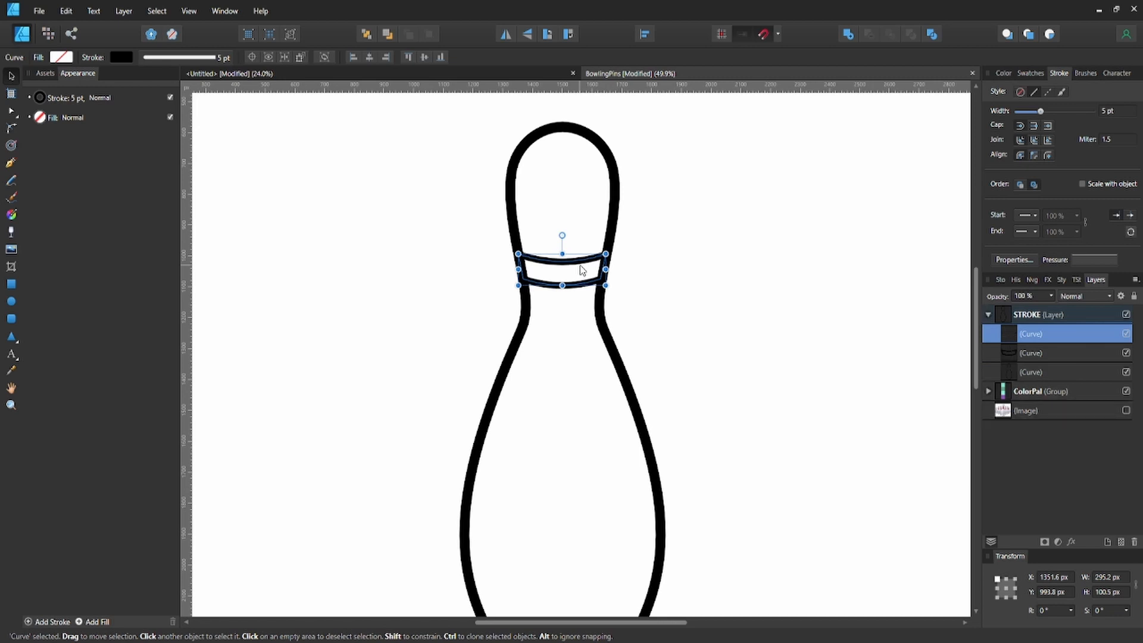
drag(582, 270, 584, 316)
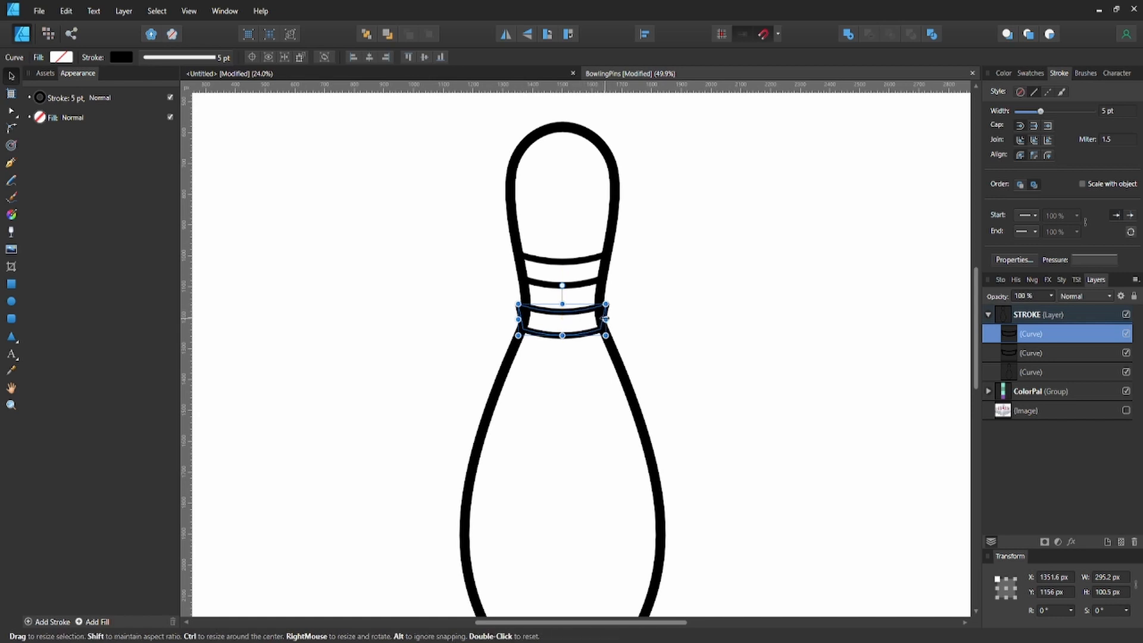
- Move the lower stripe's upper corner nodes inward onto the neck outline, to about X 1627 px and X 1380 px
key(a)
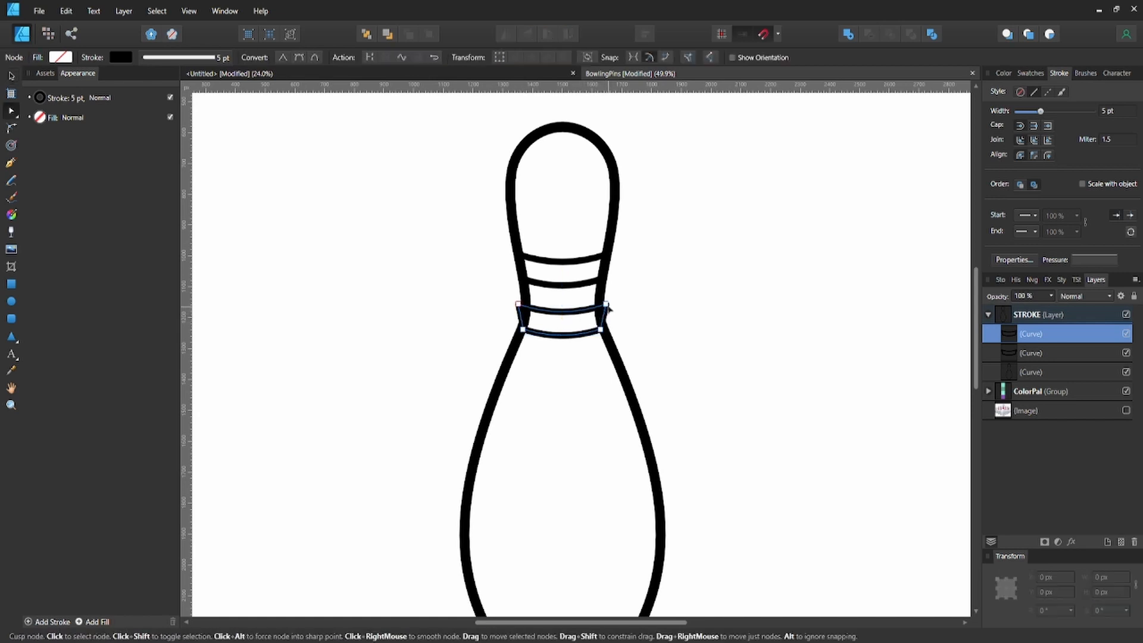
click(607, 305)
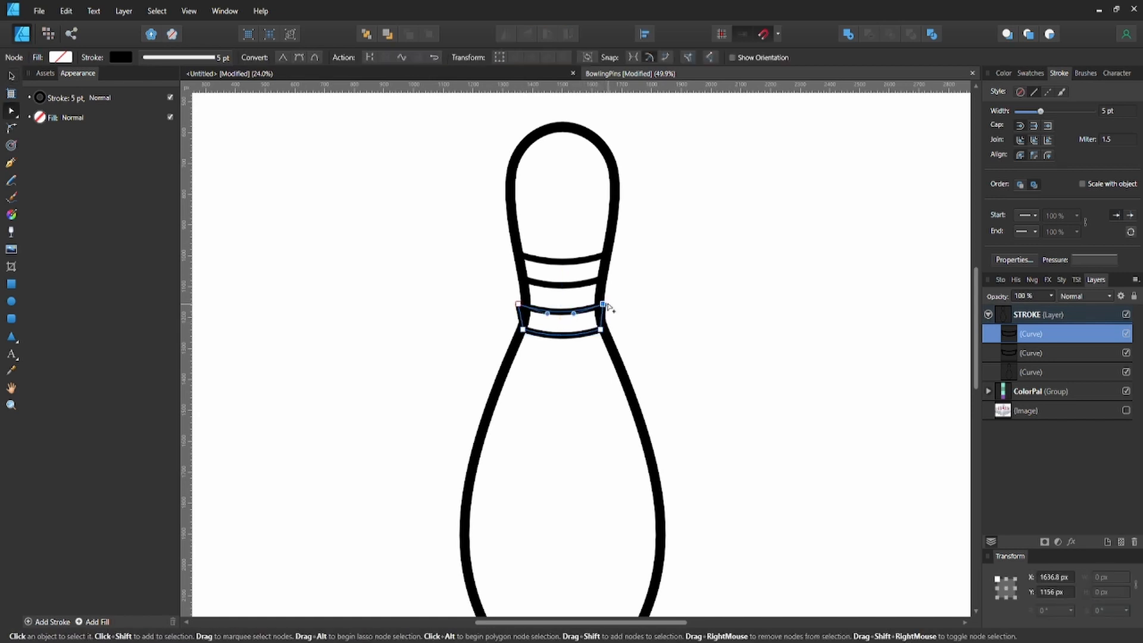
key(shift+Left)
key(shift+Left)
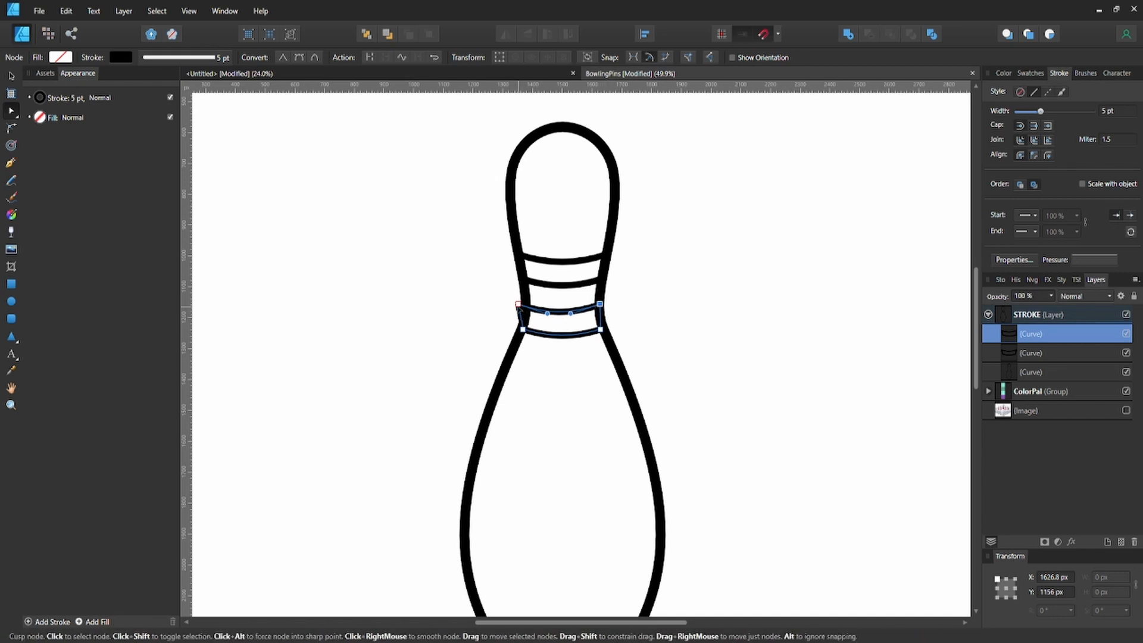
key(shift+Right)
key(shift+Right)
key(shift+Right)
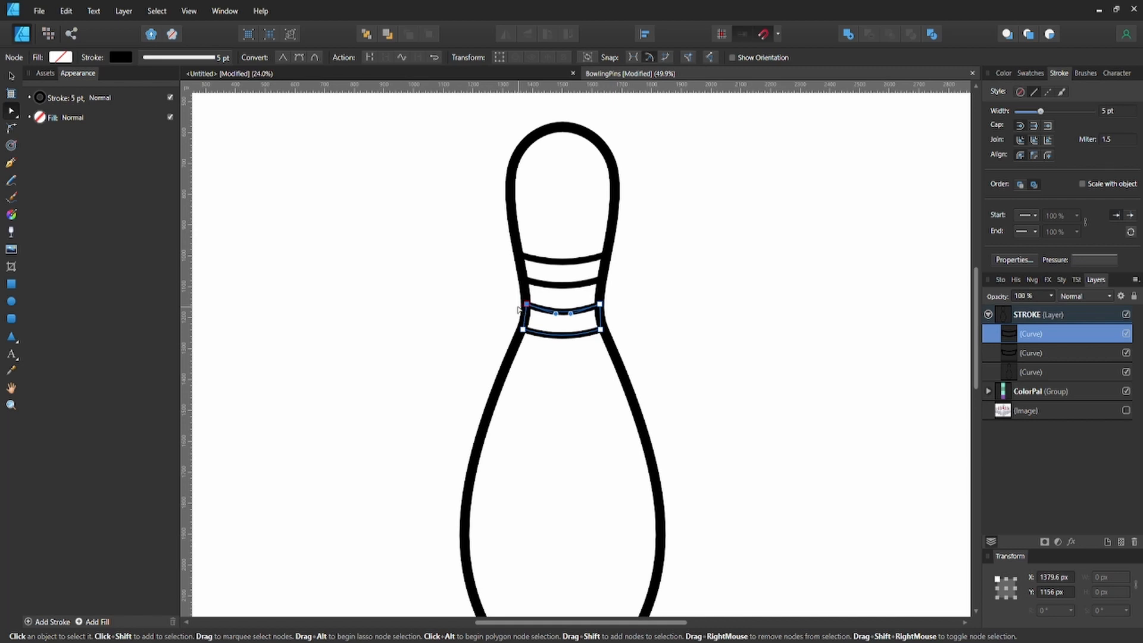
click(645, 326)
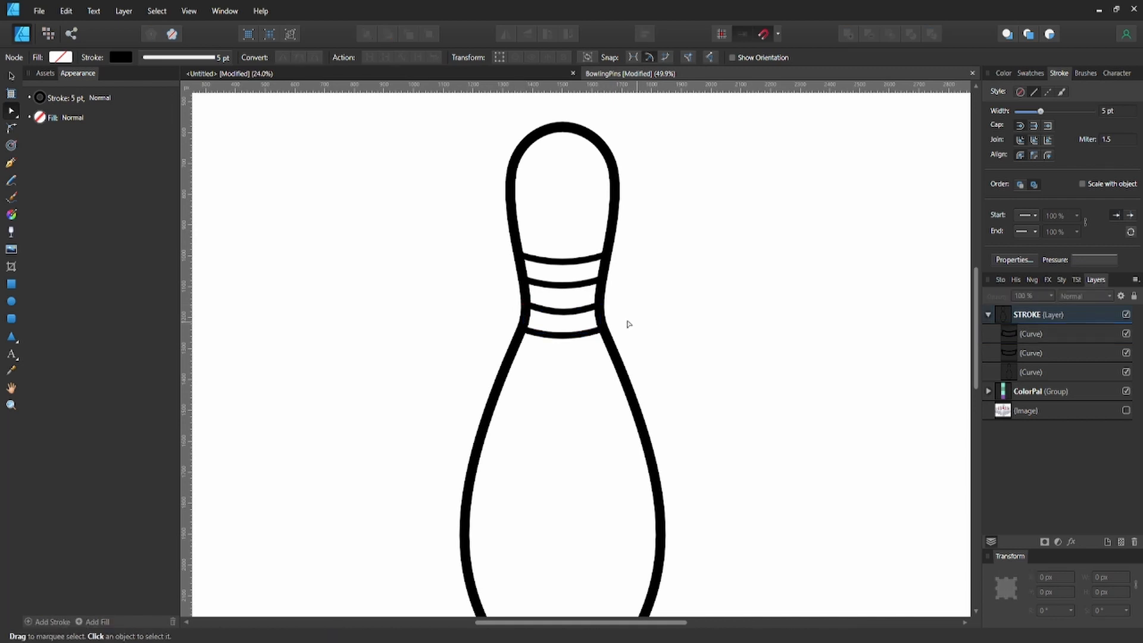
- Raise both bottom corner nodes of the lower stripe together to Y 1226.5 px
click(568, 337)
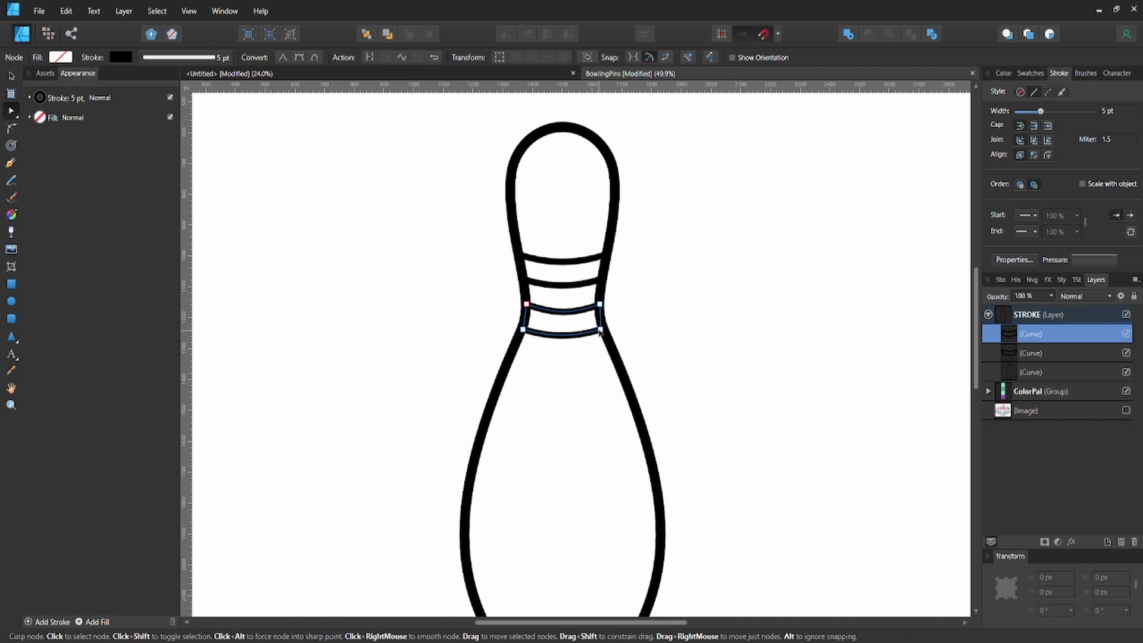
click(601, 330)
shift+click(524, 331)
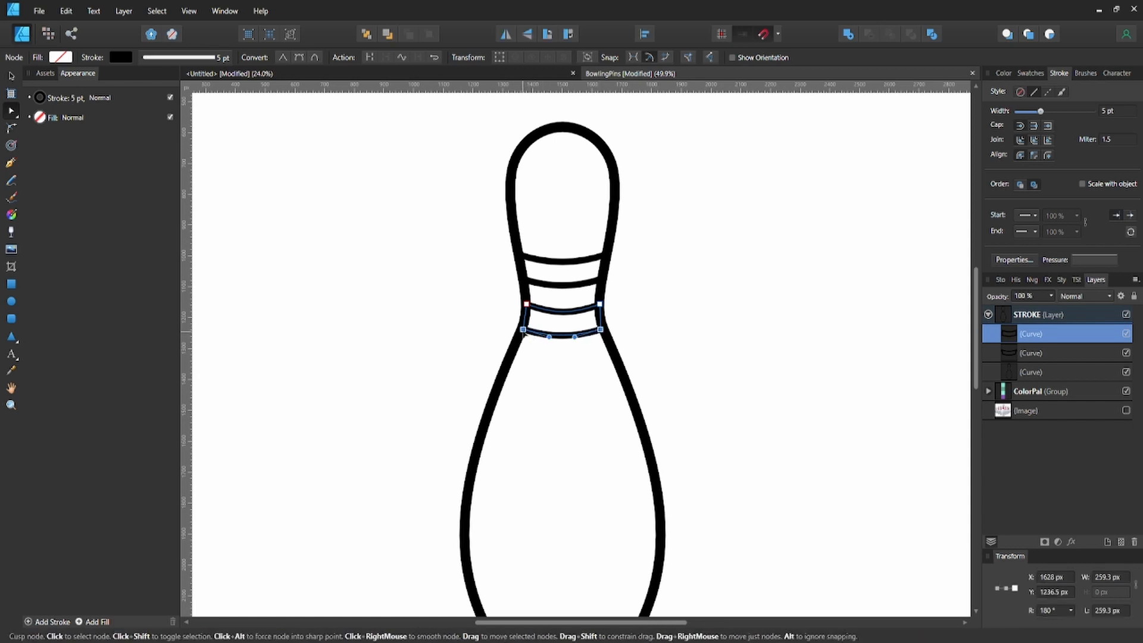
key(shift+Up)
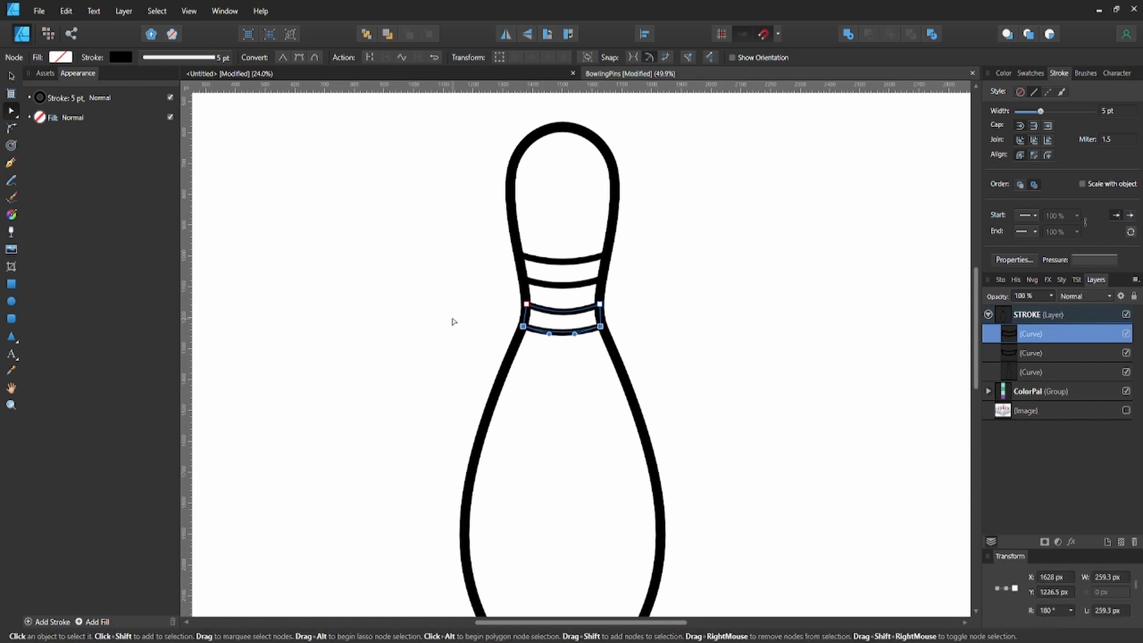
click(715, 370)
- Compare the stripe placement with the reference image by showing it briefly and hiding it again
scroll(687, 334, down, 2)
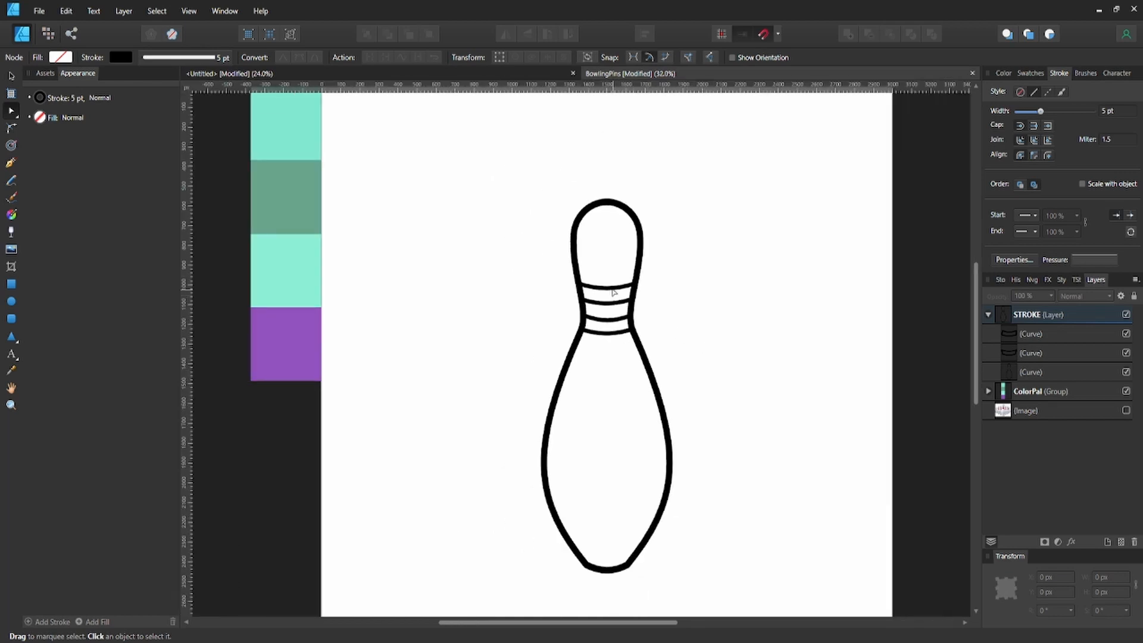
click(614, 289)
click(1123, 409)
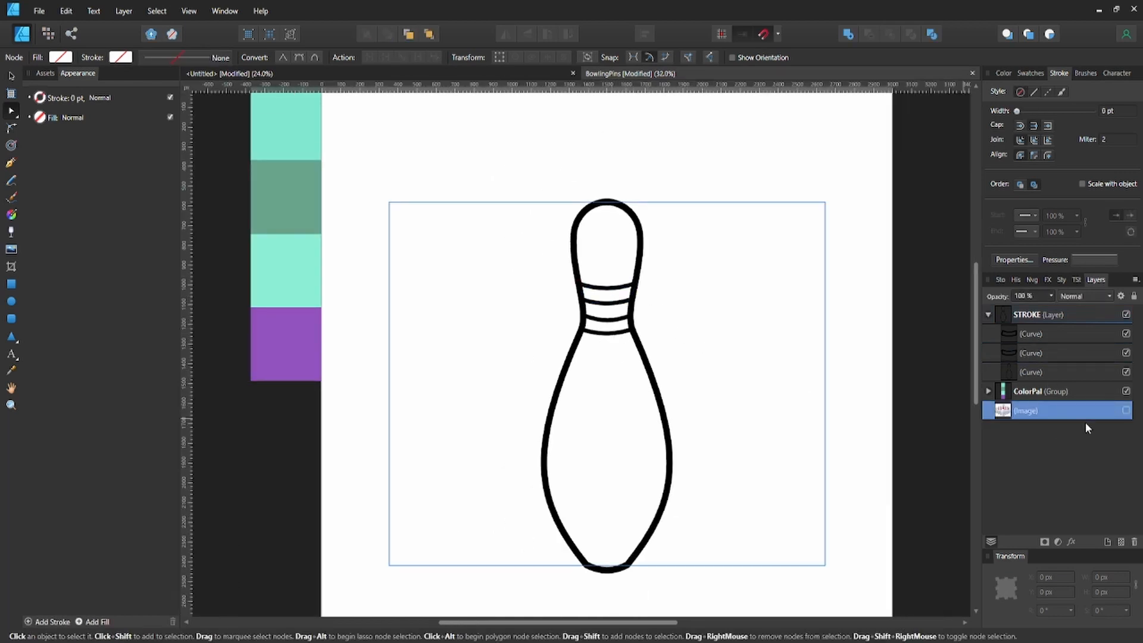
click(1127, 410)
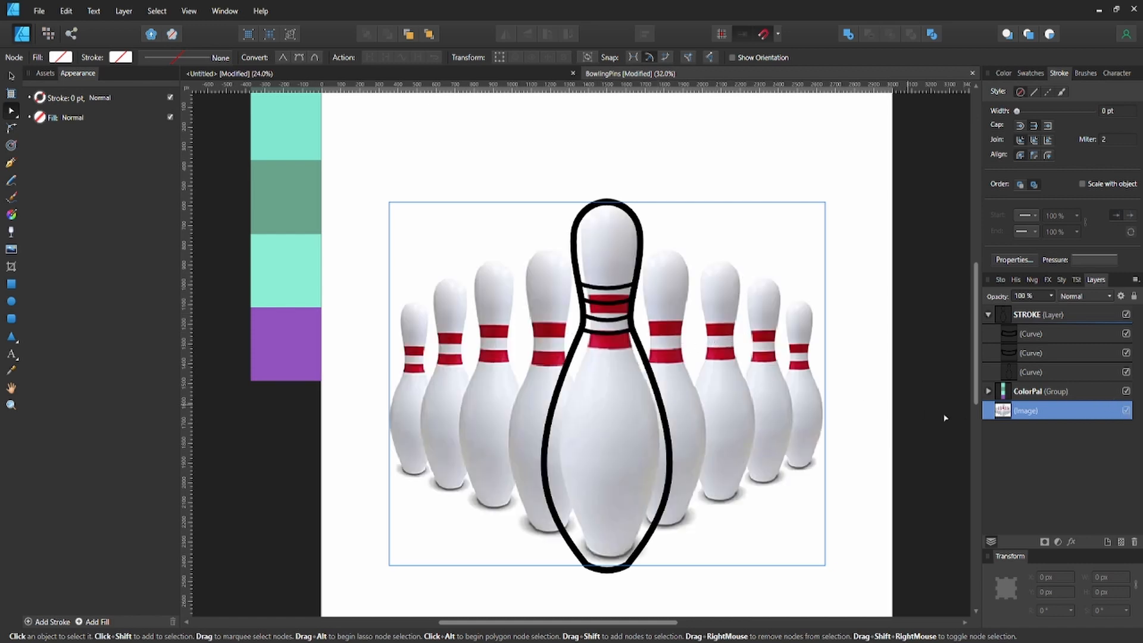
click(1126, 410)
- Move both stripes down together by about 50 px, placing their upper edge at Y 1043.8 px
click(1085, 352)
shift+click(1059, 335)
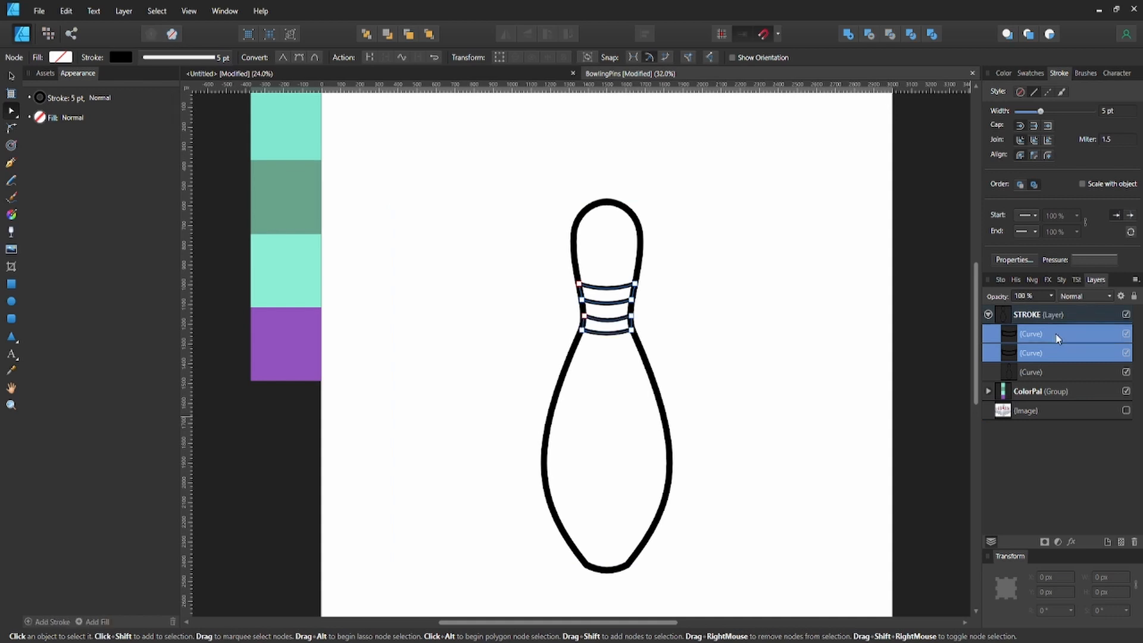
scroll(667, 339, up, 1)
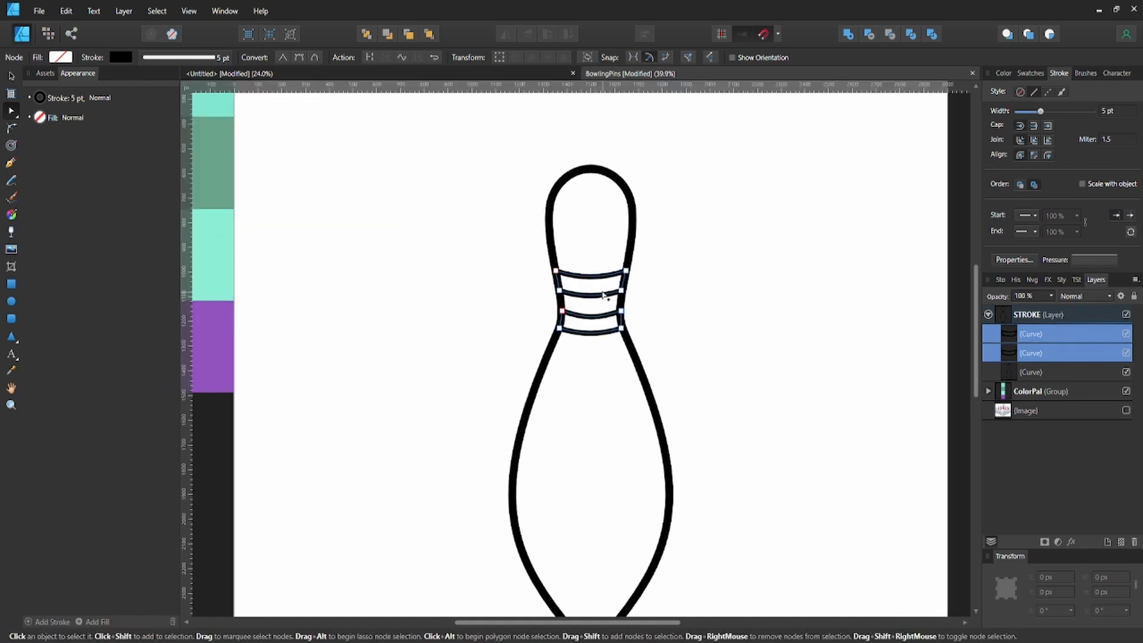
key(v)
key(shift+Down)
key(shift+Down)
key(shift+Down)
key(shift+Down)
key(shift+Down)
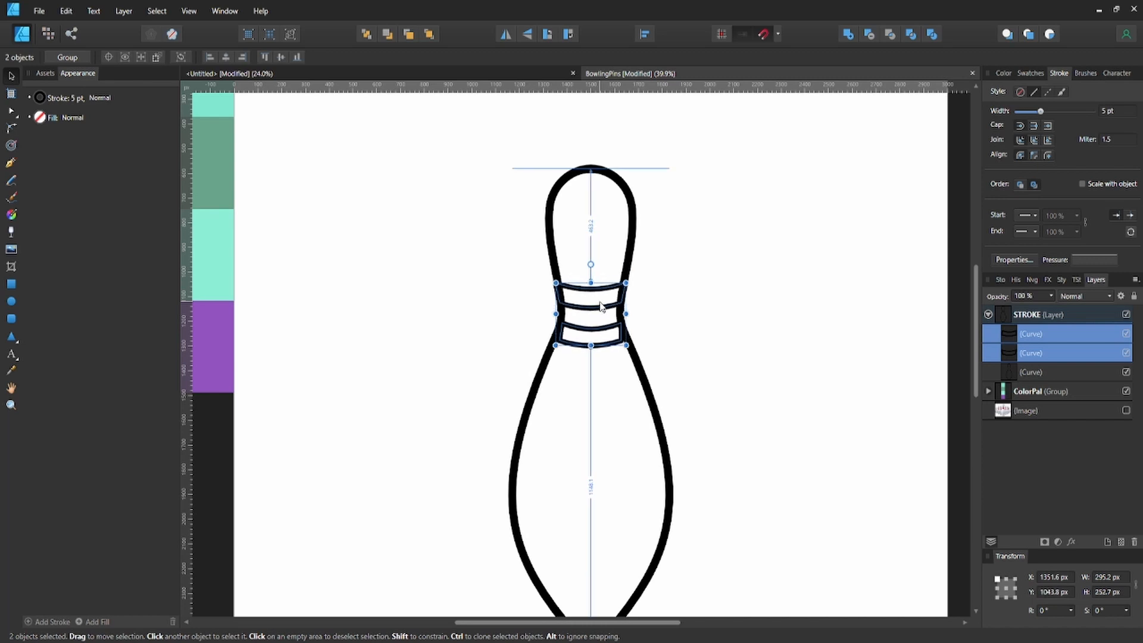
click(677, 314)
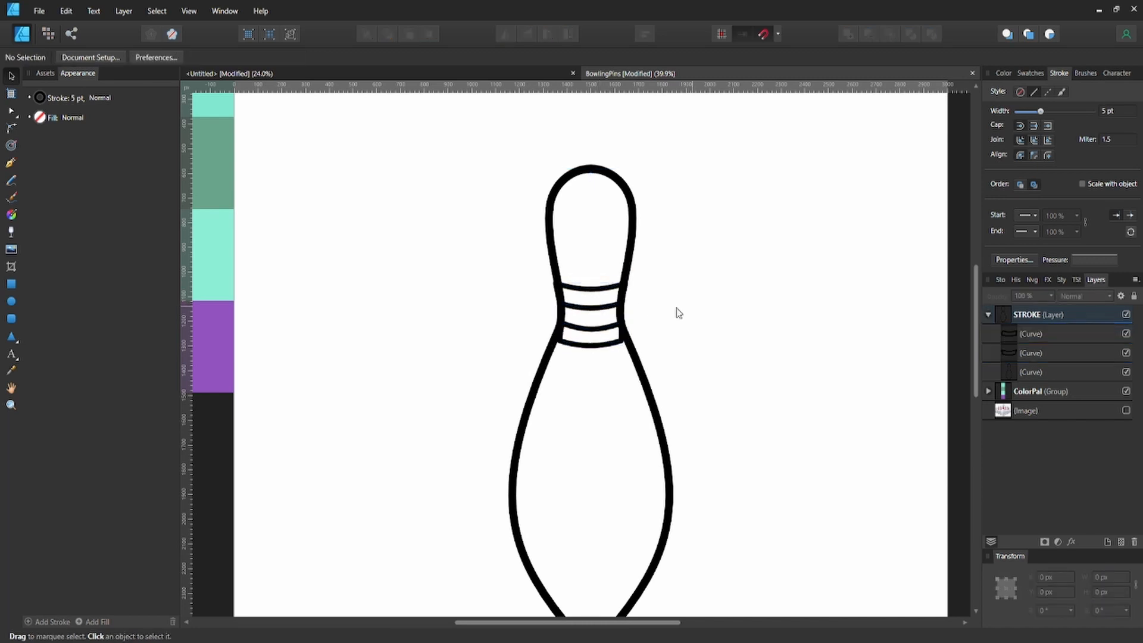
- Narrow the upper stripe to about 258 px wide around its centre and fit its corner nodes to the neck outline
click(590, 308)
scroll(590, 308, up, 2)
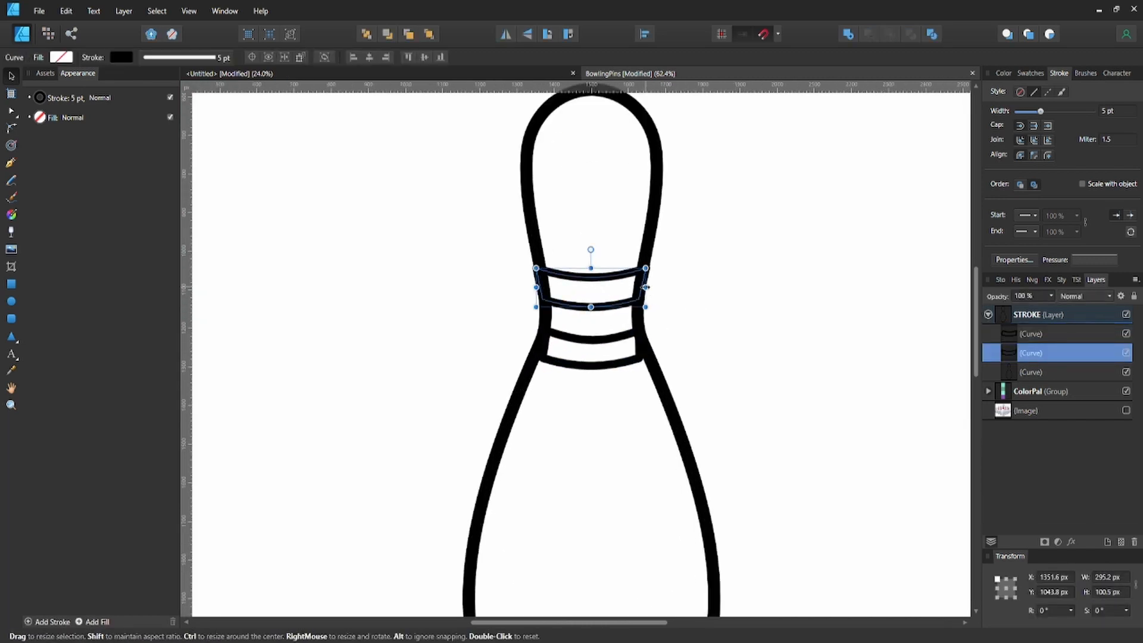
drag(645, 287, 647, 288)
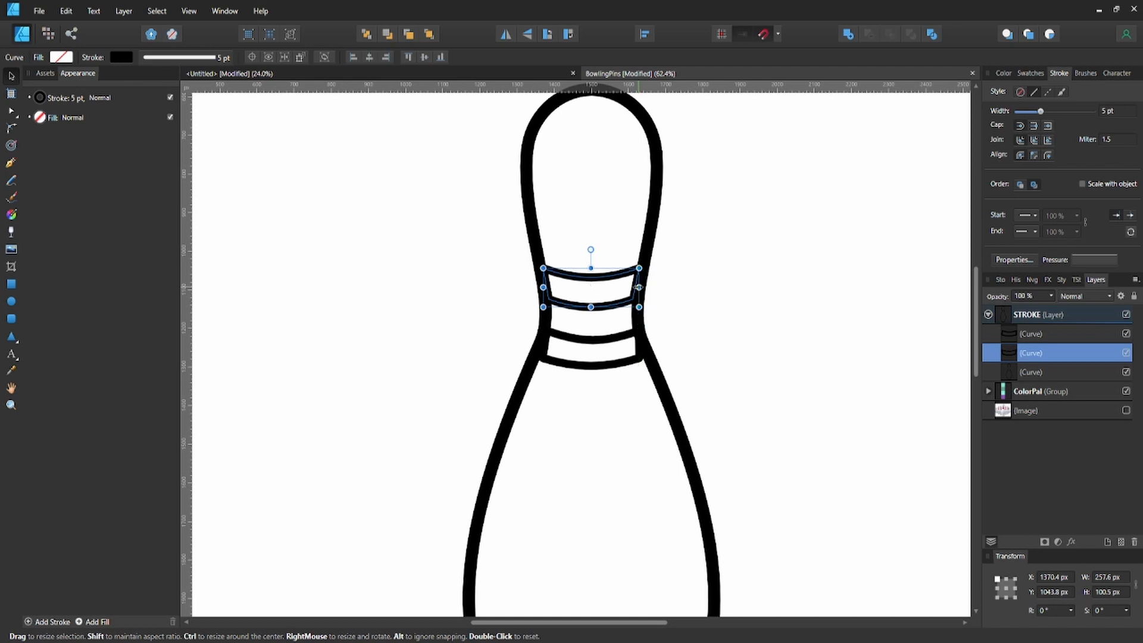
key(a)
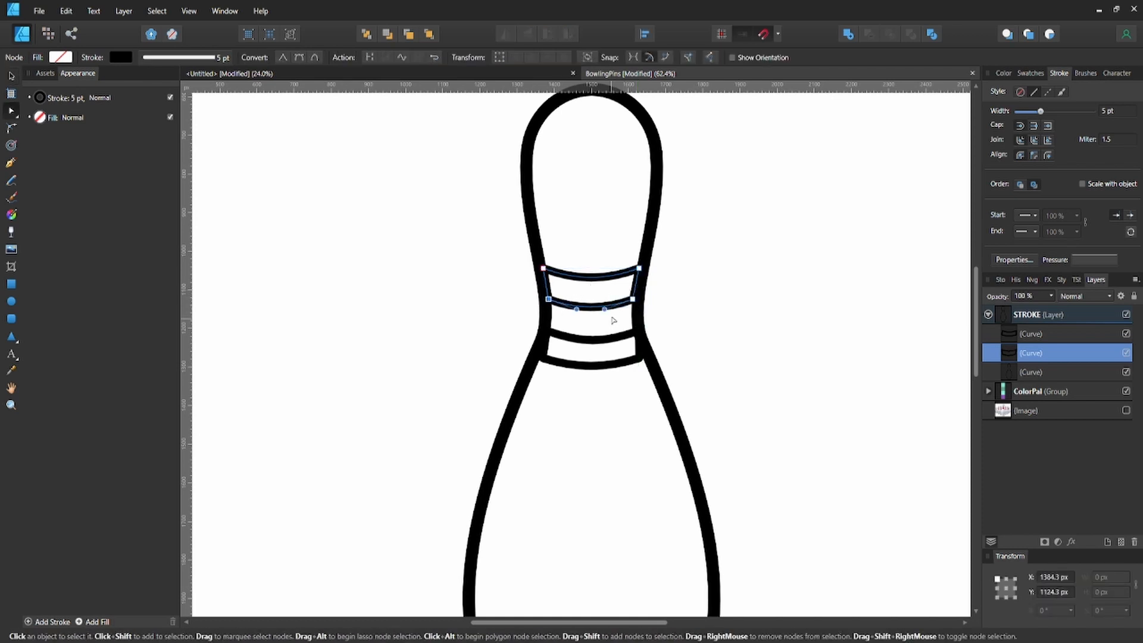
click(634, 299)
click(640, 268)
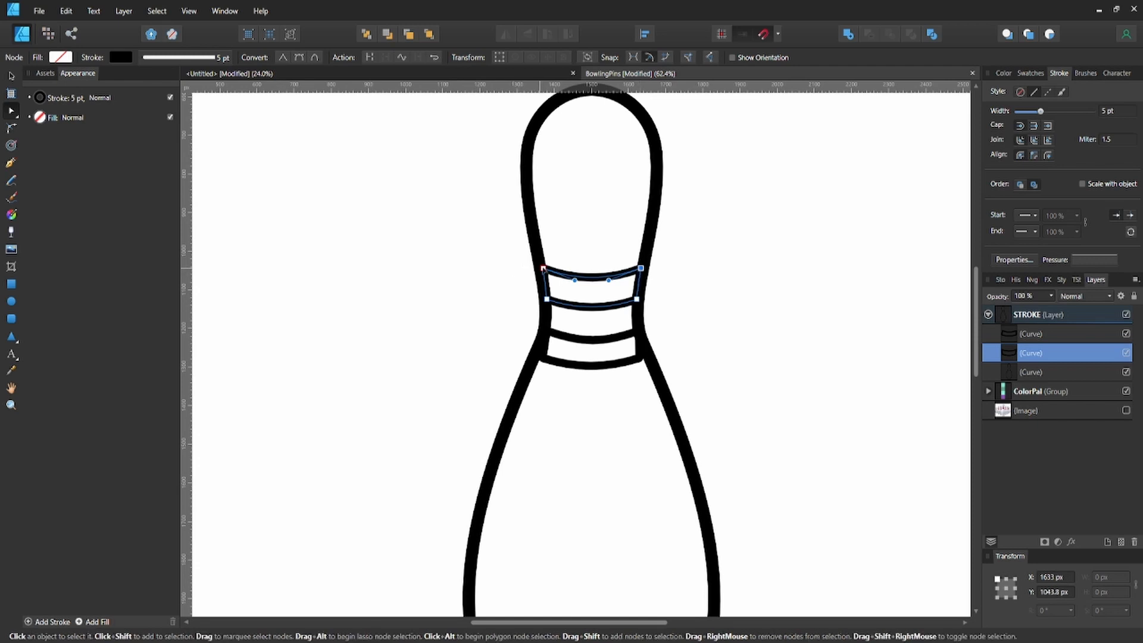
click(543, 268)
- Widen the lower stripe's bottom corners onto the pin outline, to about X 1354 px and X 1656 px
click(589, 344)
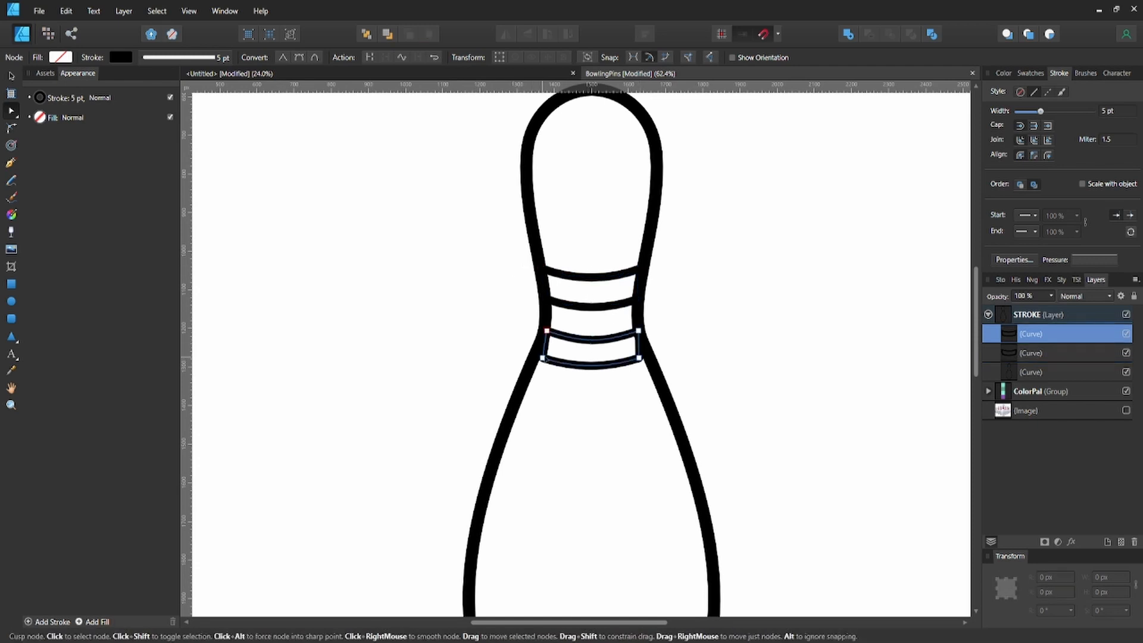
click(539, 358)
click(639, 357)
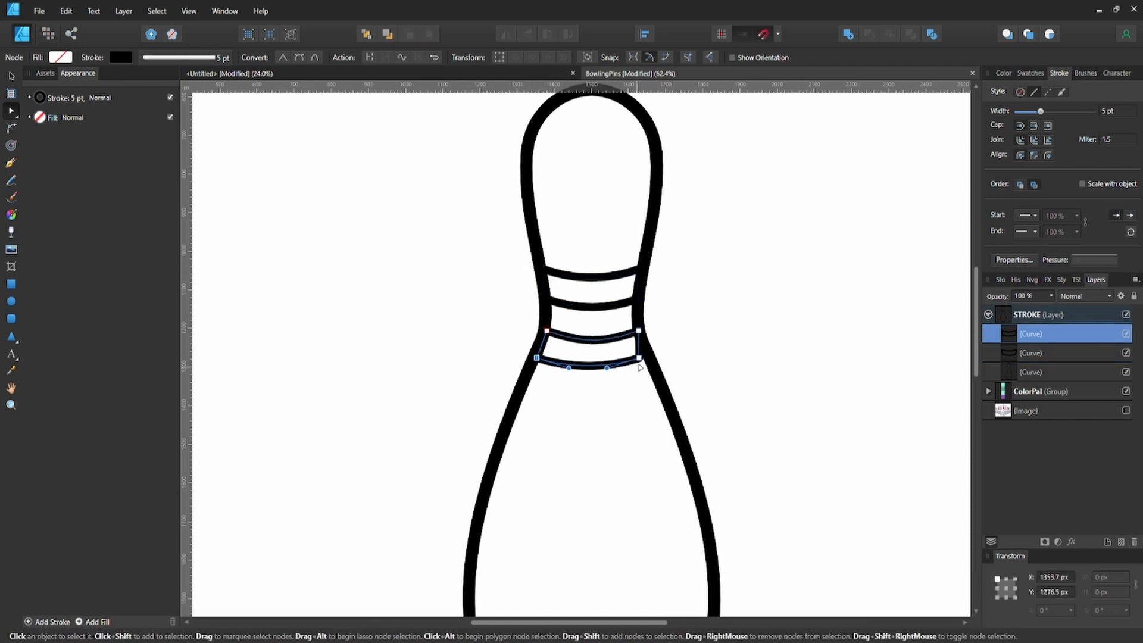
drag(641, 358, 649, 358)
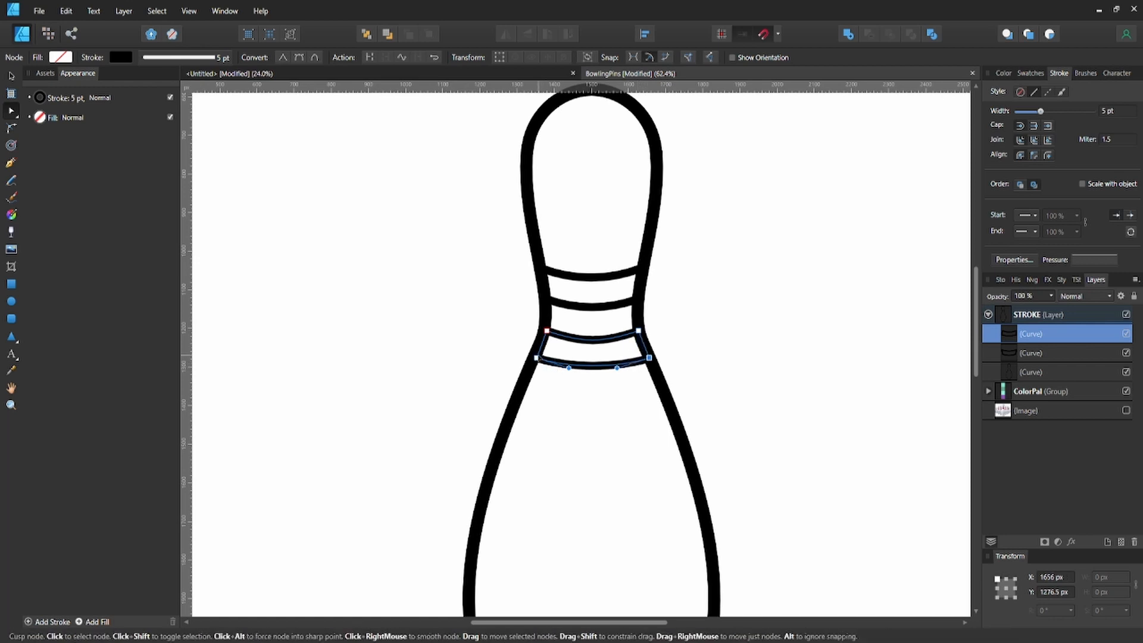
click(547, 331)
click(715, 359)
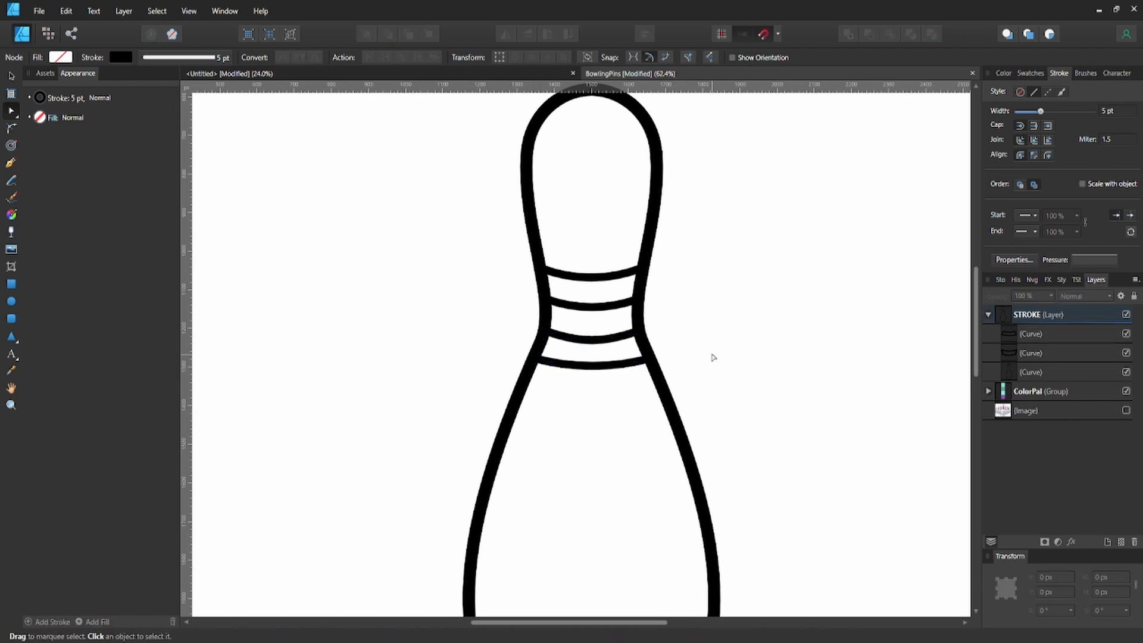
- Collapse the STROKE layer and select it as a whole
key(v)
key(ctrl+0)
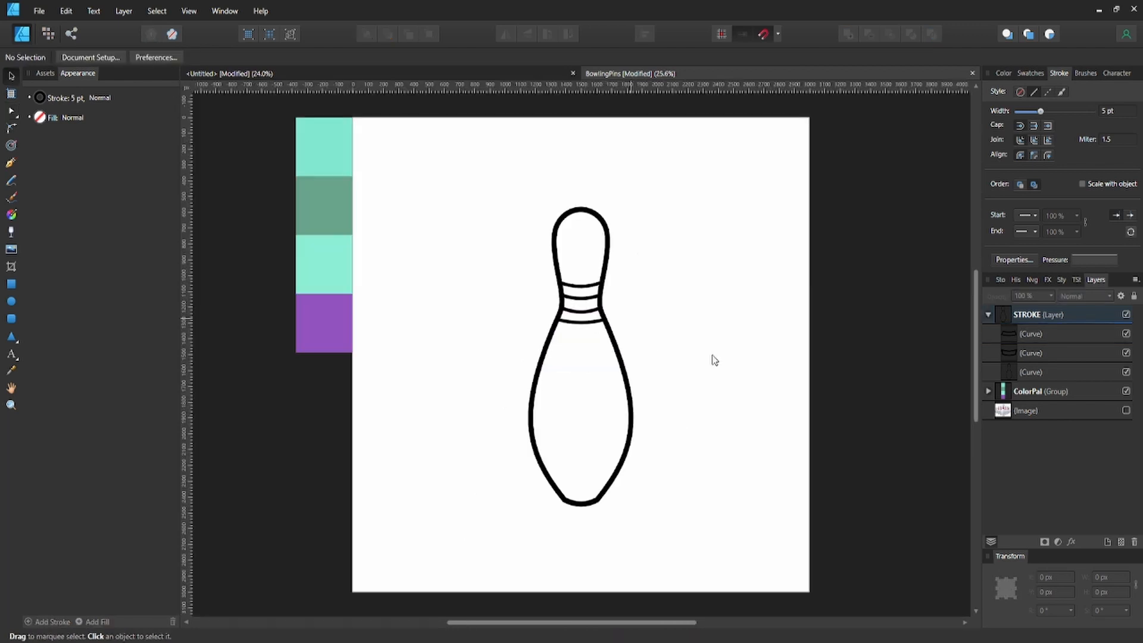
click(988, 314)
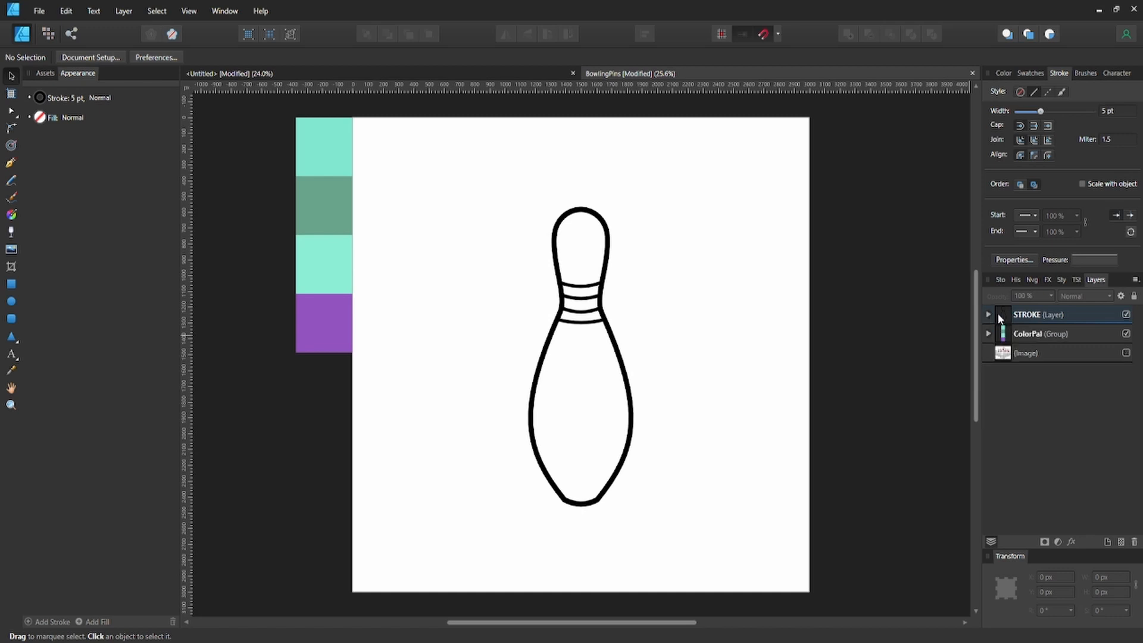
click(1001, 319)
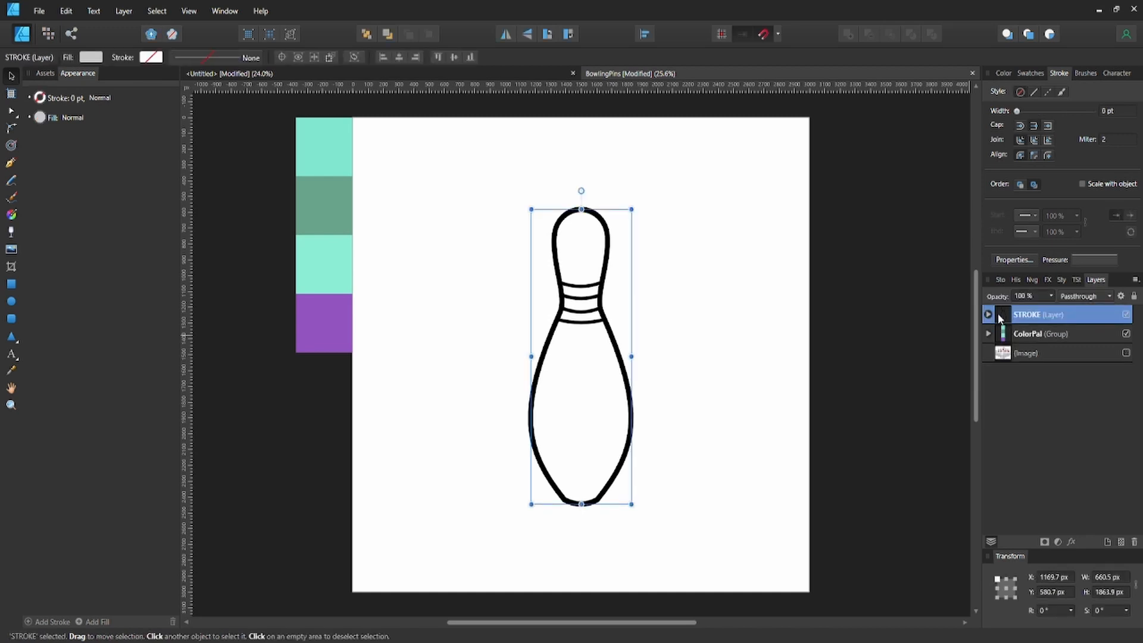
- Duplicate the STROKE layer and lock the upper copy
key(ctrl+j)
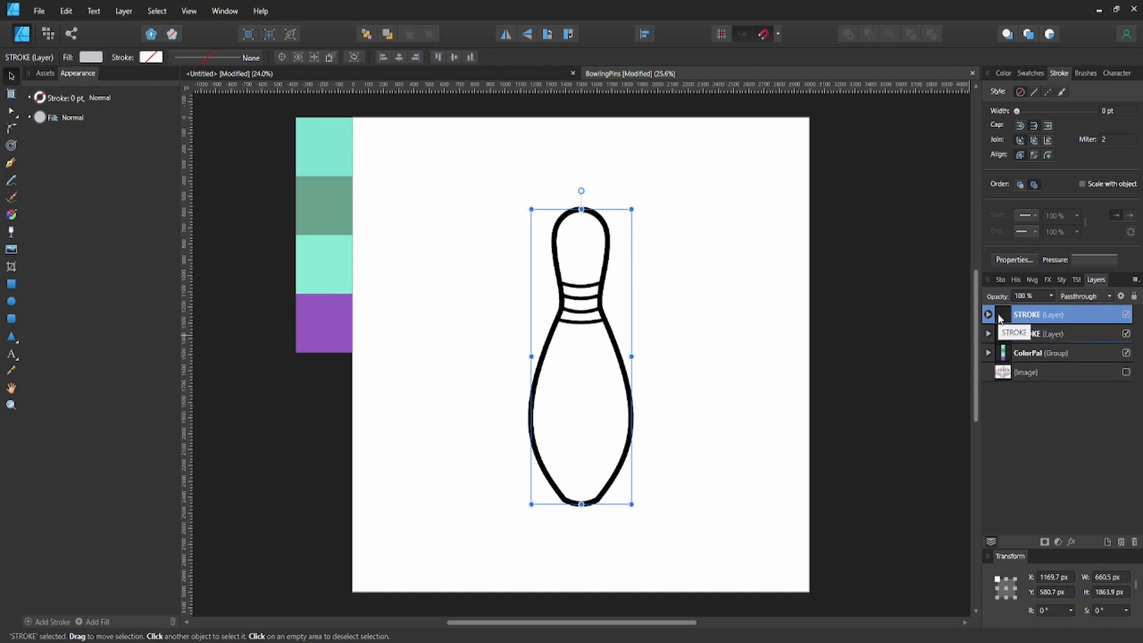
key(ctrl+l)
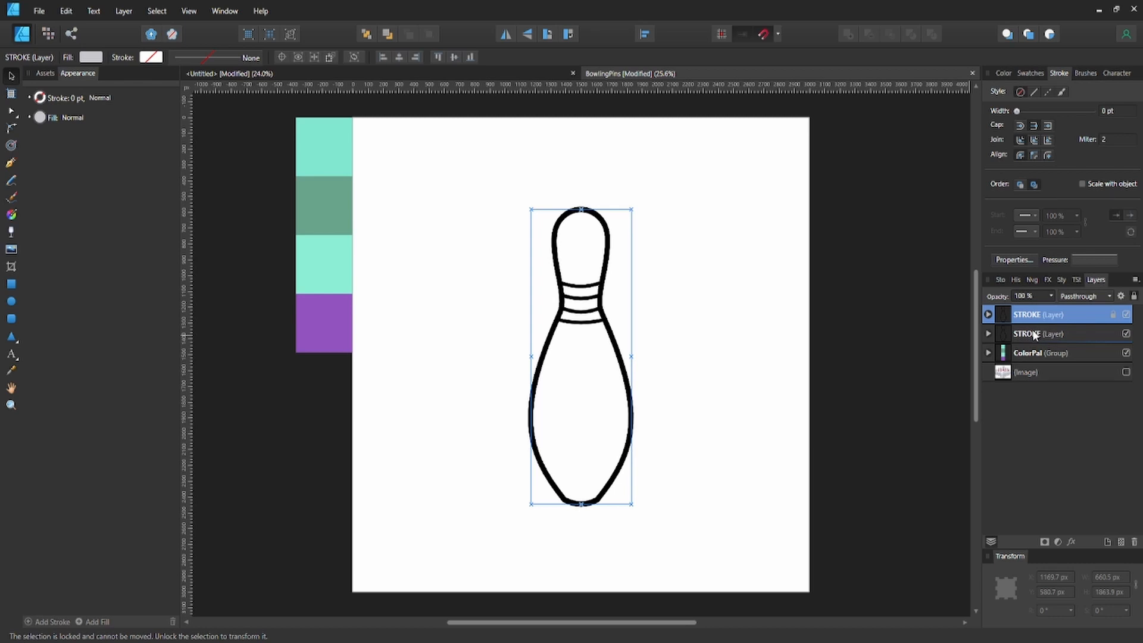
- Rename the unlocked lower STROKE layer as COLOR
click(1035, 332)
double_click(1025, 338)
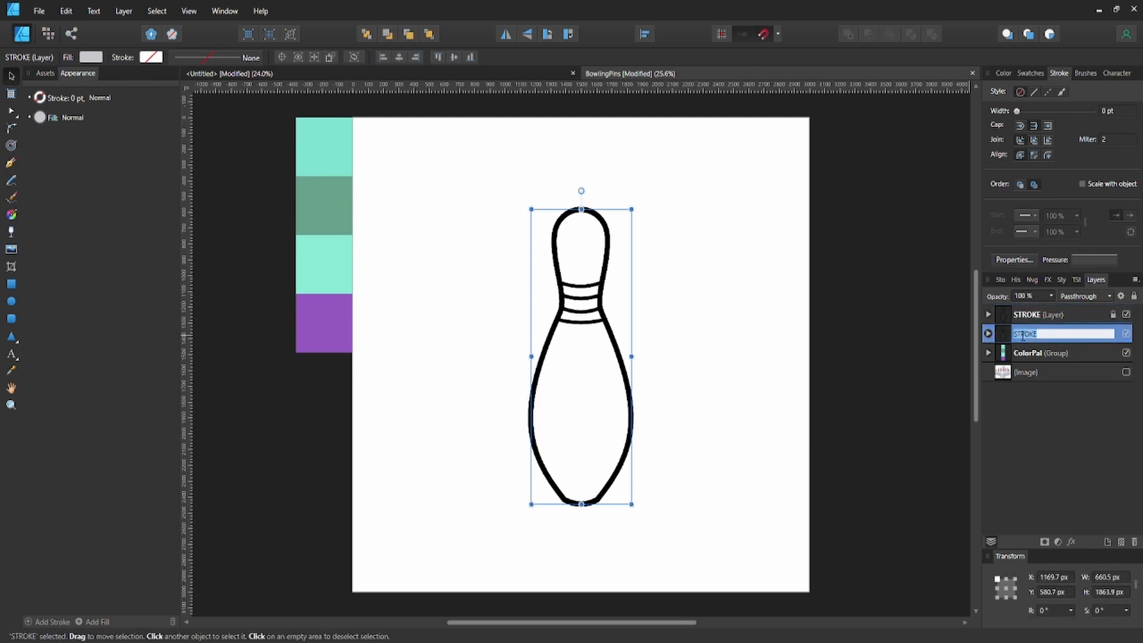
text(c)
key(BackSpace)
key(BackSpace)
key(BackSpace)
text(coLOR)
key(Return)
- Remove the stroke colour from all three curves inside the COLOR layer
click(988, 333)
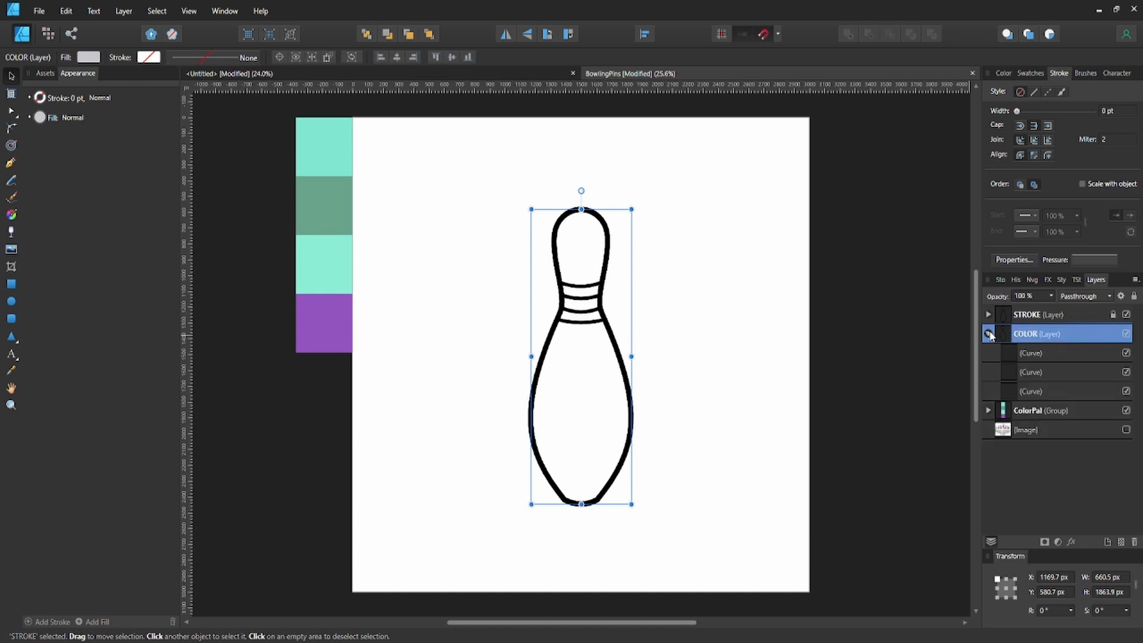
click(1020, 356)
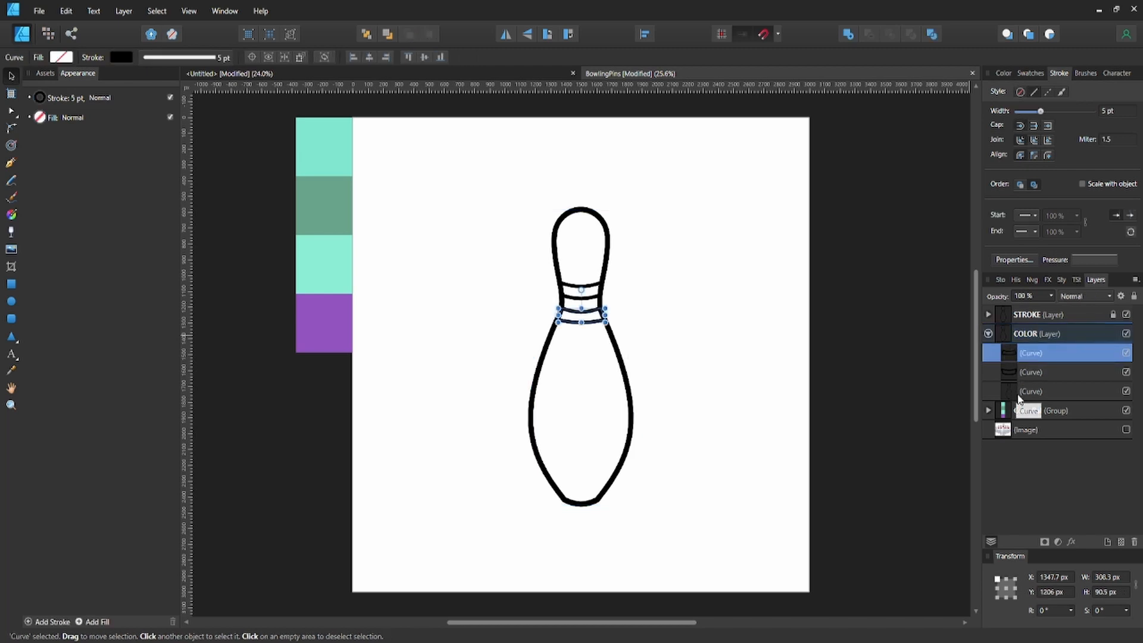
shift+click(1016, 392)
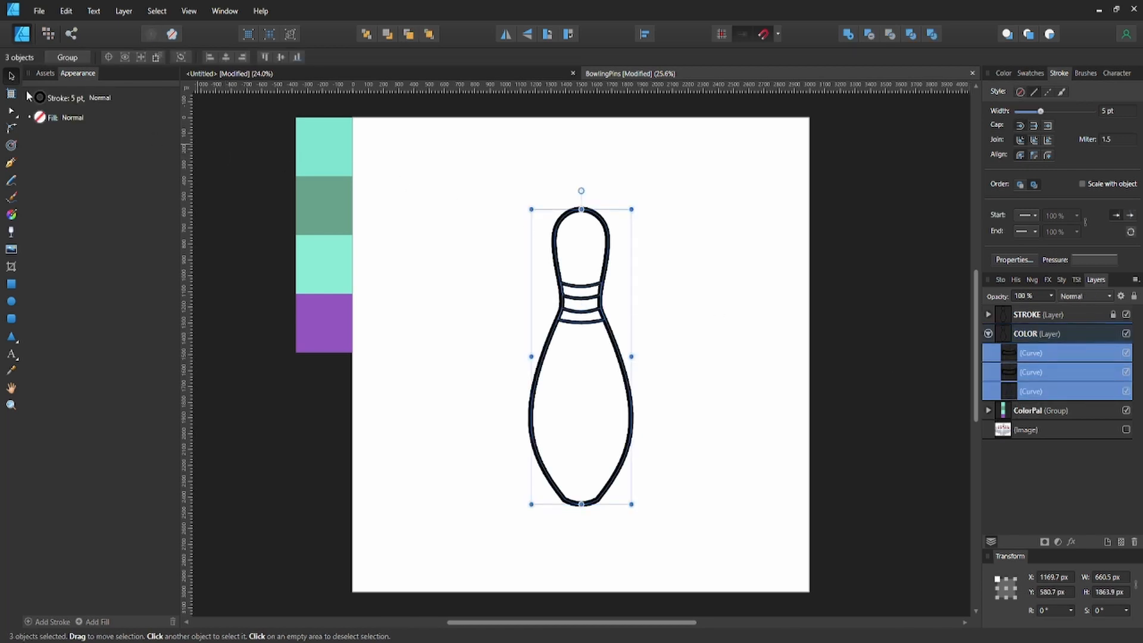
click(37, 102)
click(36, 103)
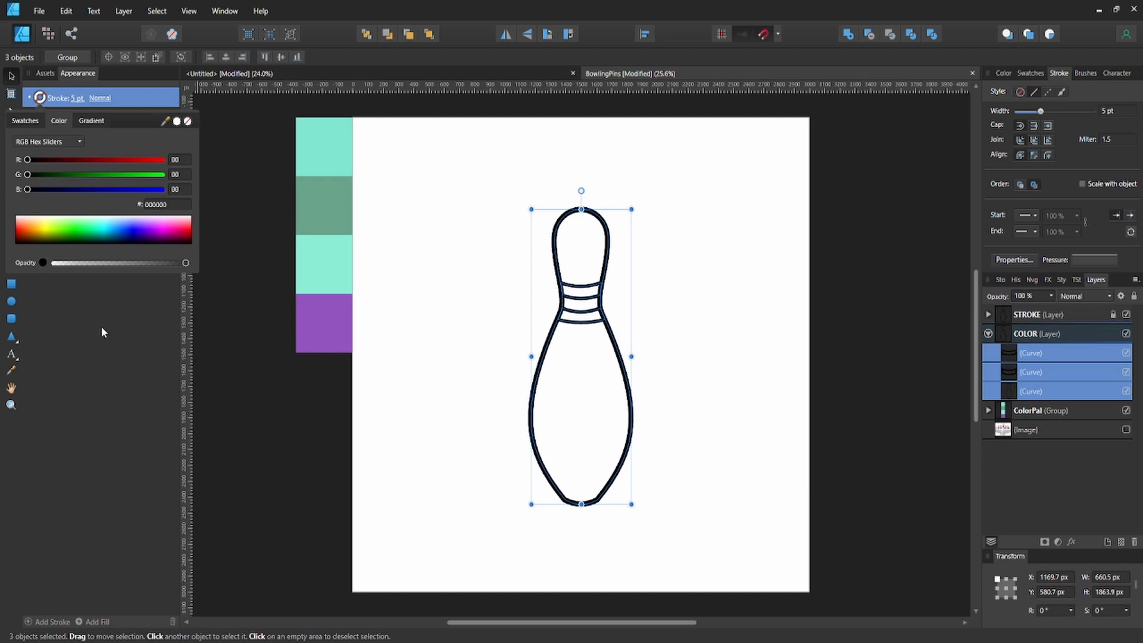
- Fill the pin body curve in the COLOR layer with the turquoise sampled from the uppermost palette square
click(1028, 386)
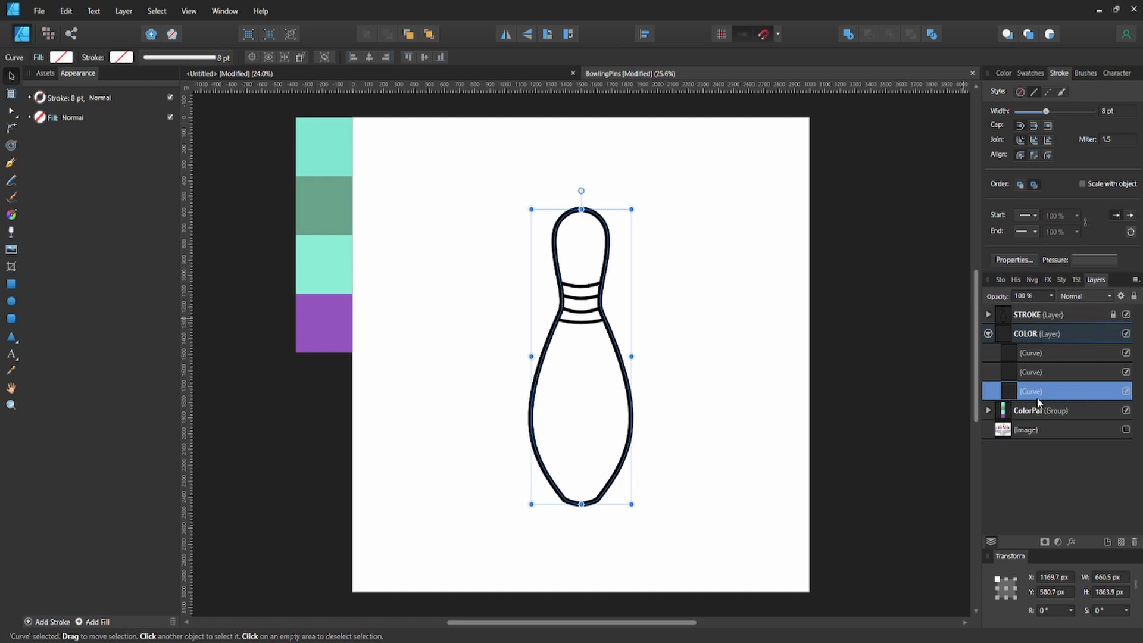
click(63, 58)
drag(168, 83, 320, 166)
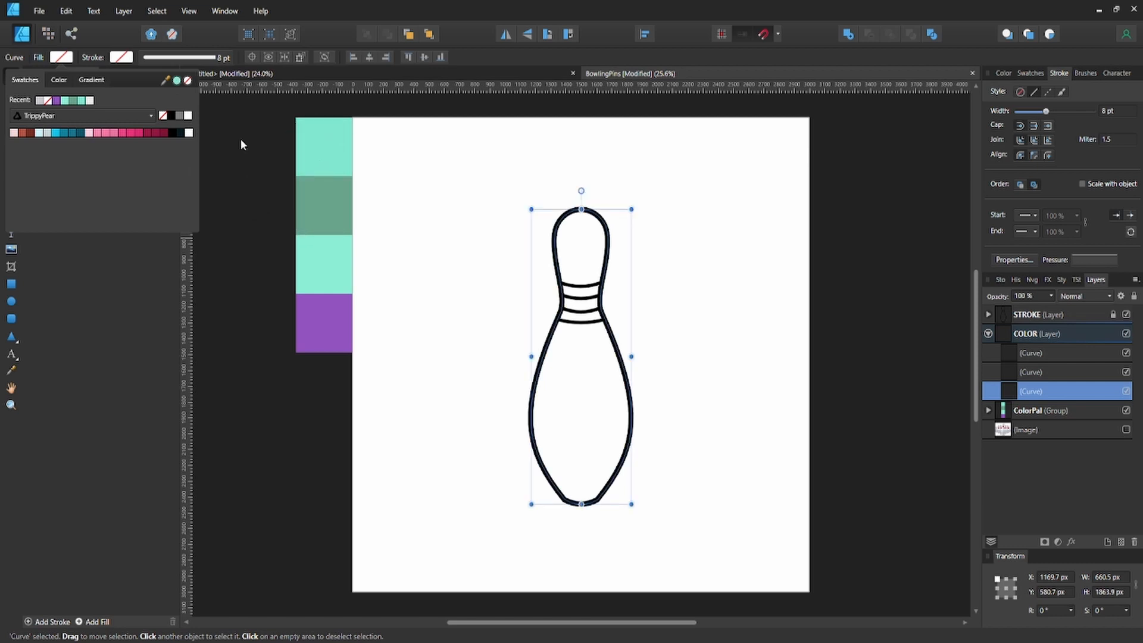
click(175, 82)
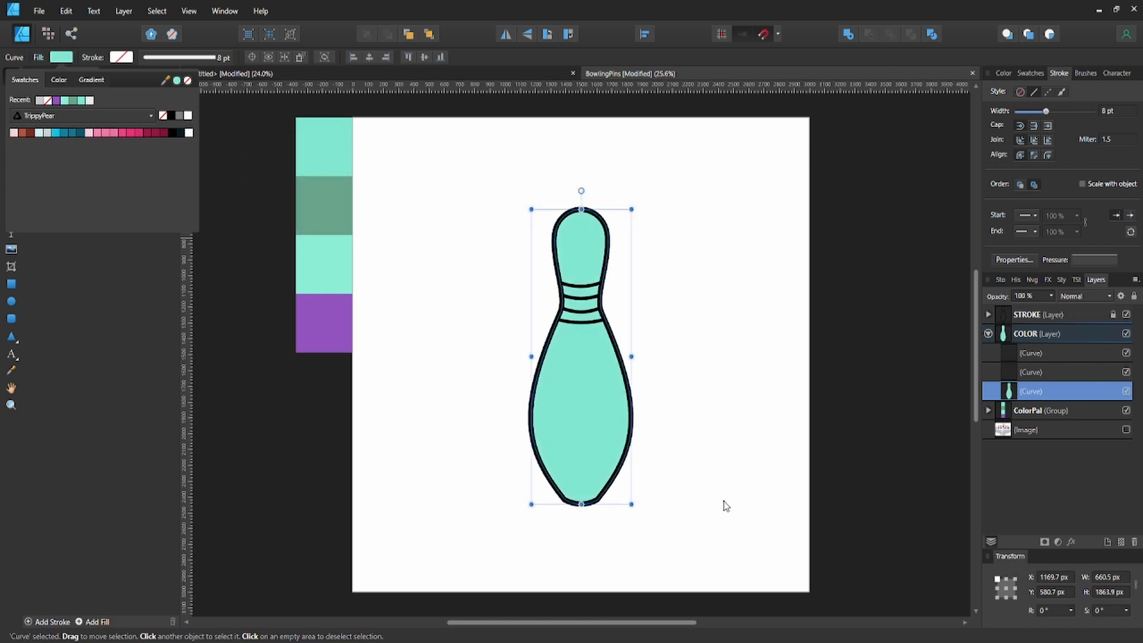
- Fill both neck stripe curves in the COLOR layer with the recent purple, leaving nothing selected
click(1030, 376)
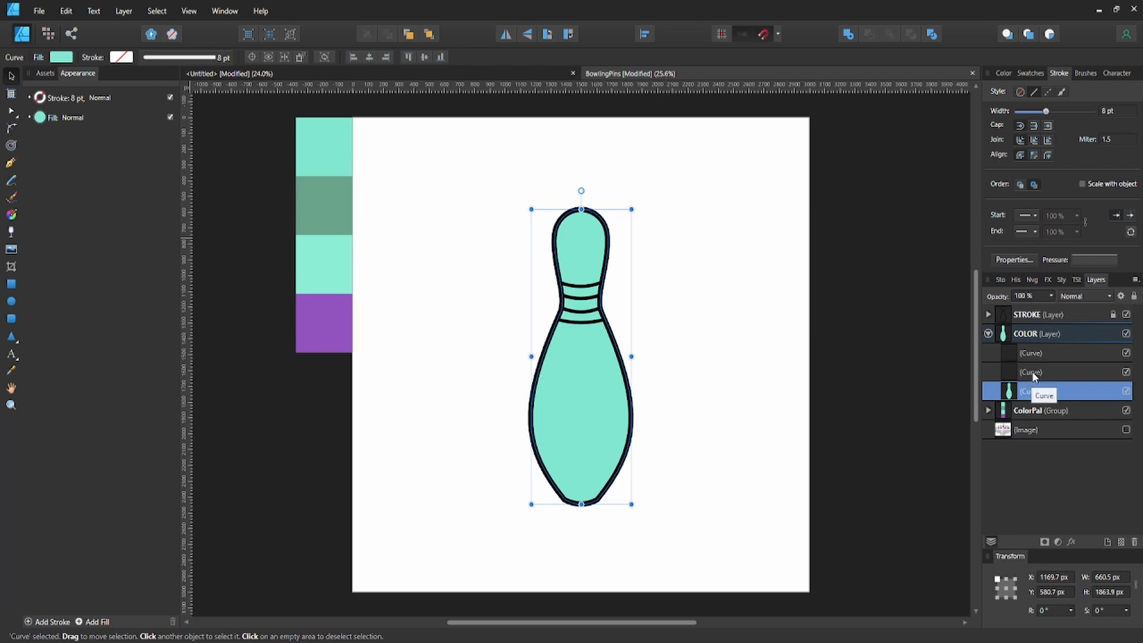
click(1037, 369)
shift+click(1041, 356)
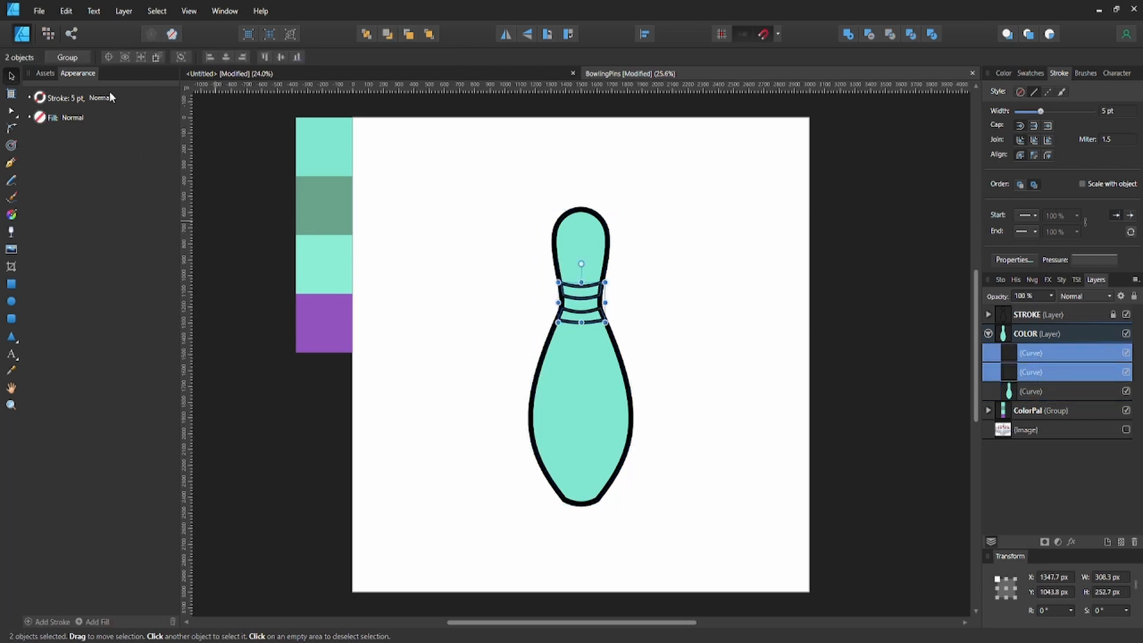
click(38, 119)
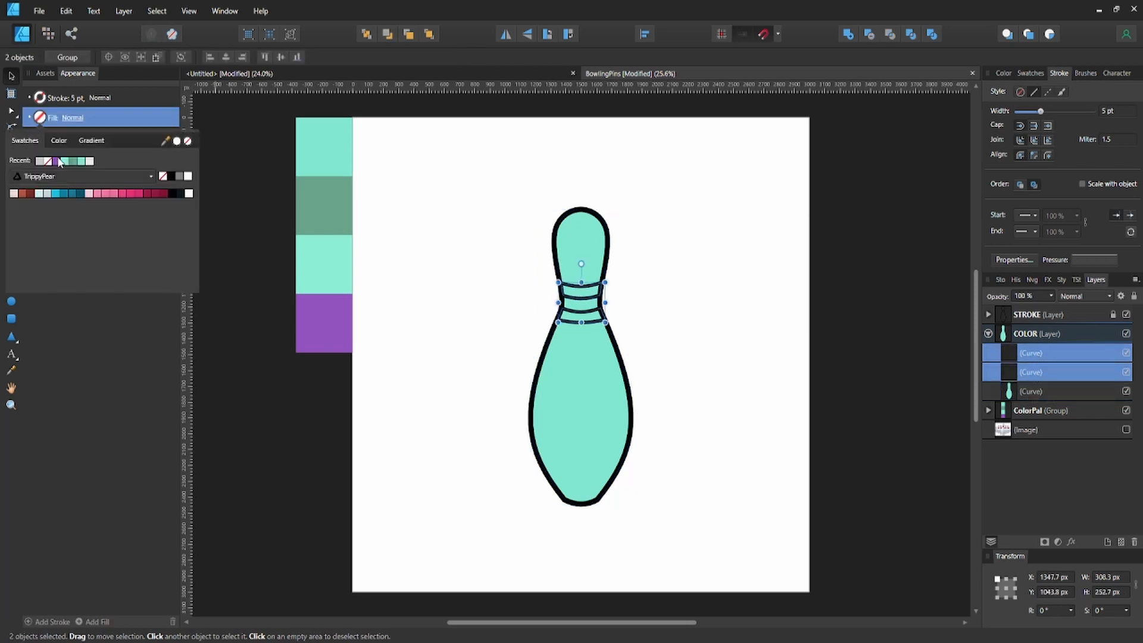
click(59, 160)
click(403, 323)
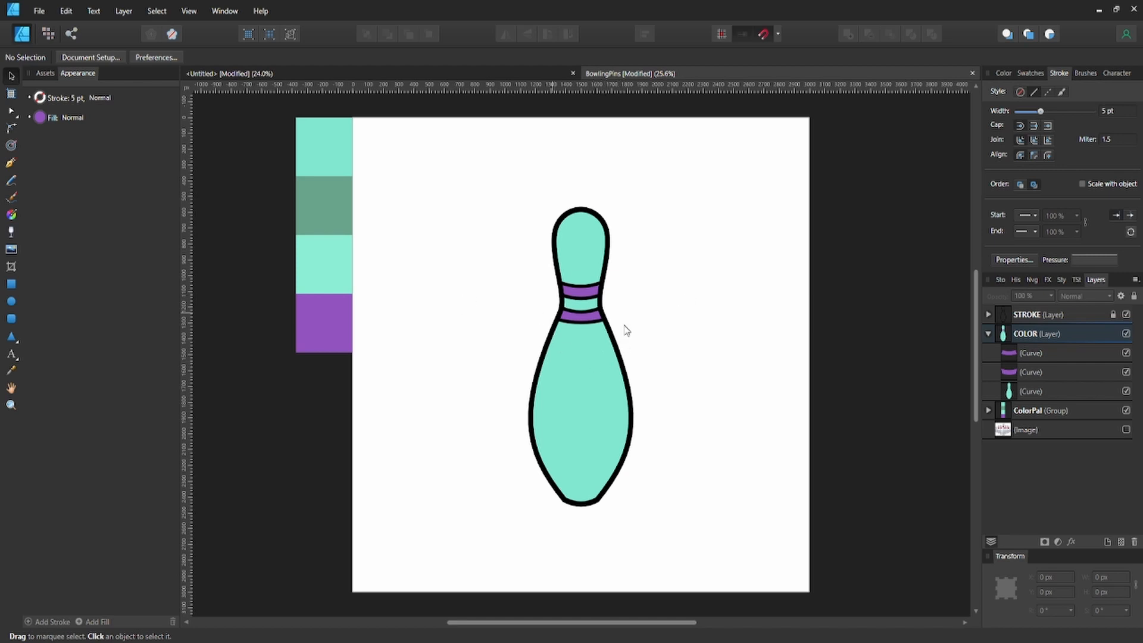
- Collapse the COLOR layer and add a new layer named Shadows above it
click(994, 335)
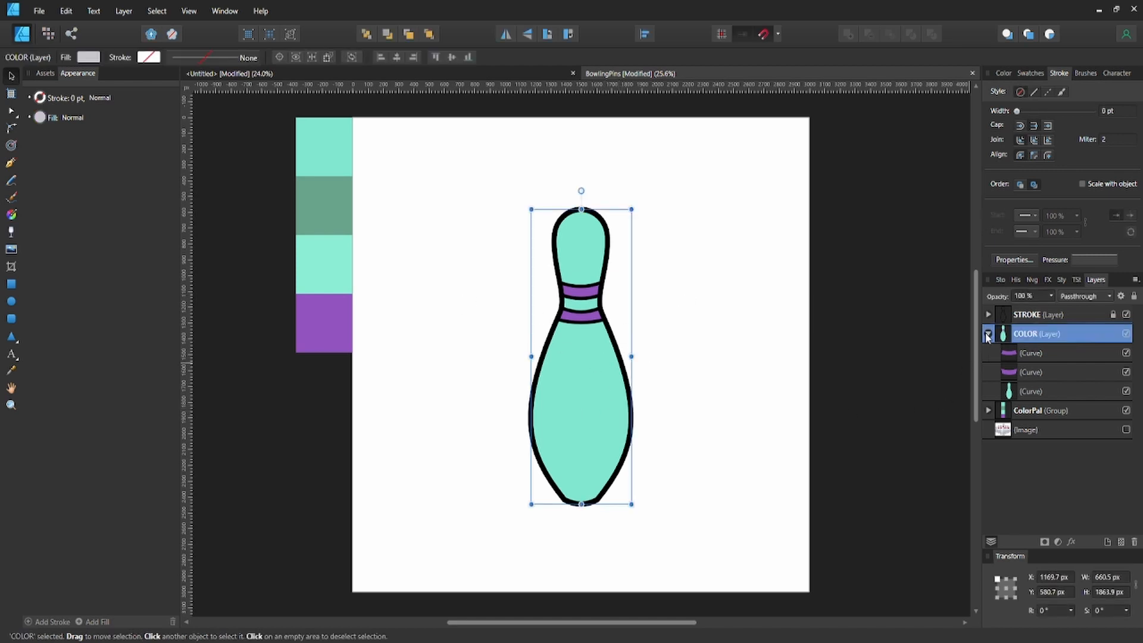
click(988, 334)
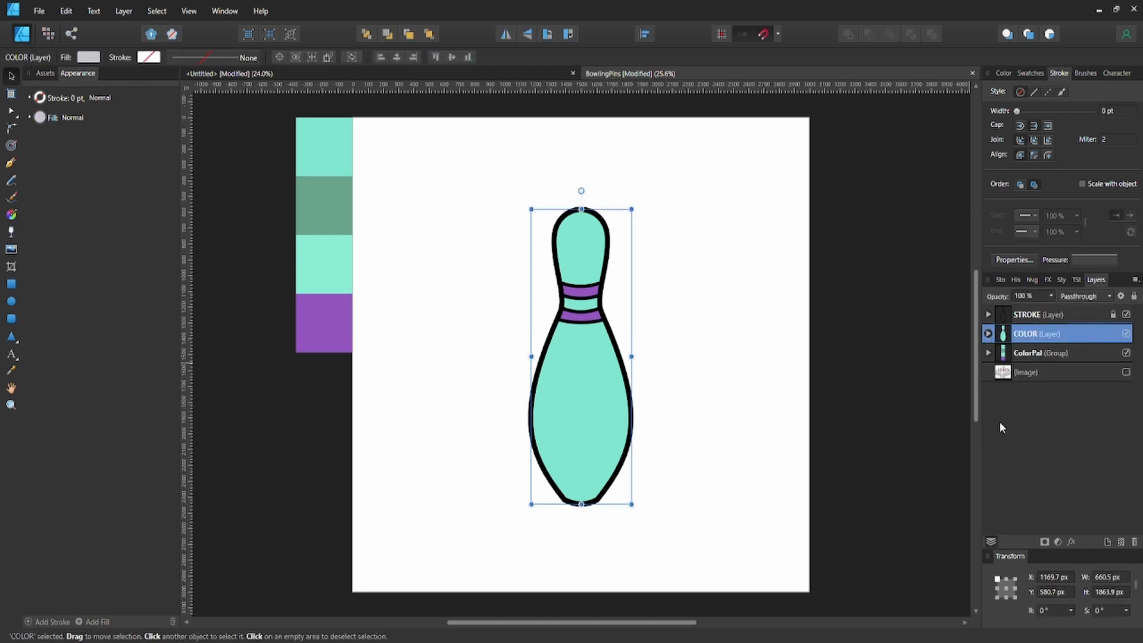
click(1106, 542)
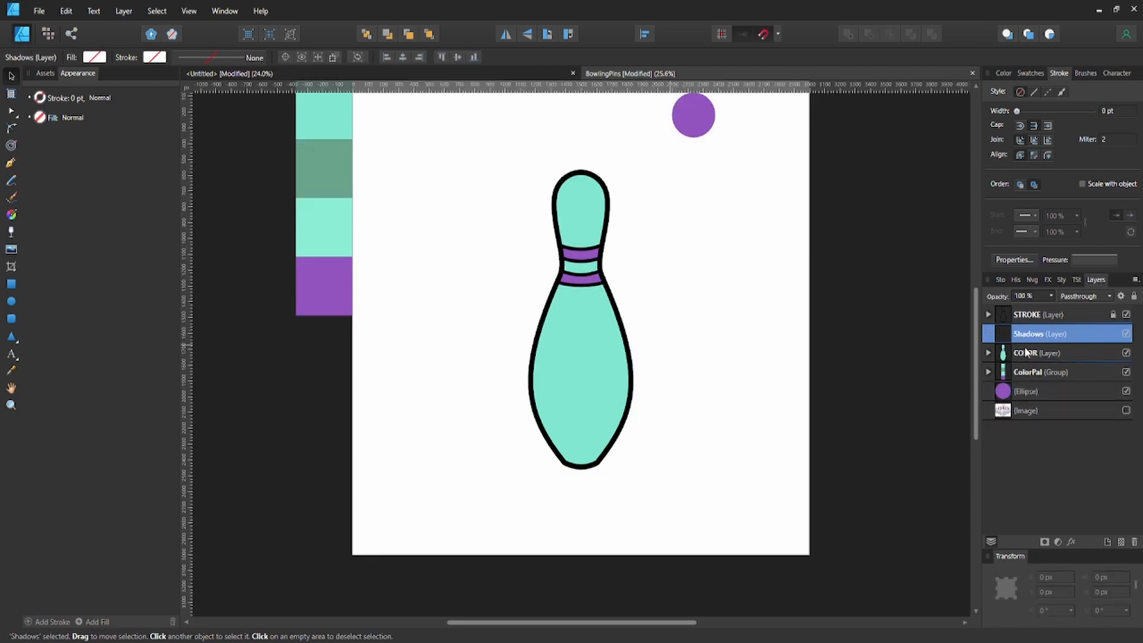
- Draw a closed three-node shadow shape with the Pen tool, joining the pin's left edge to both corners of its base
scroll(567, 446, up, 1)
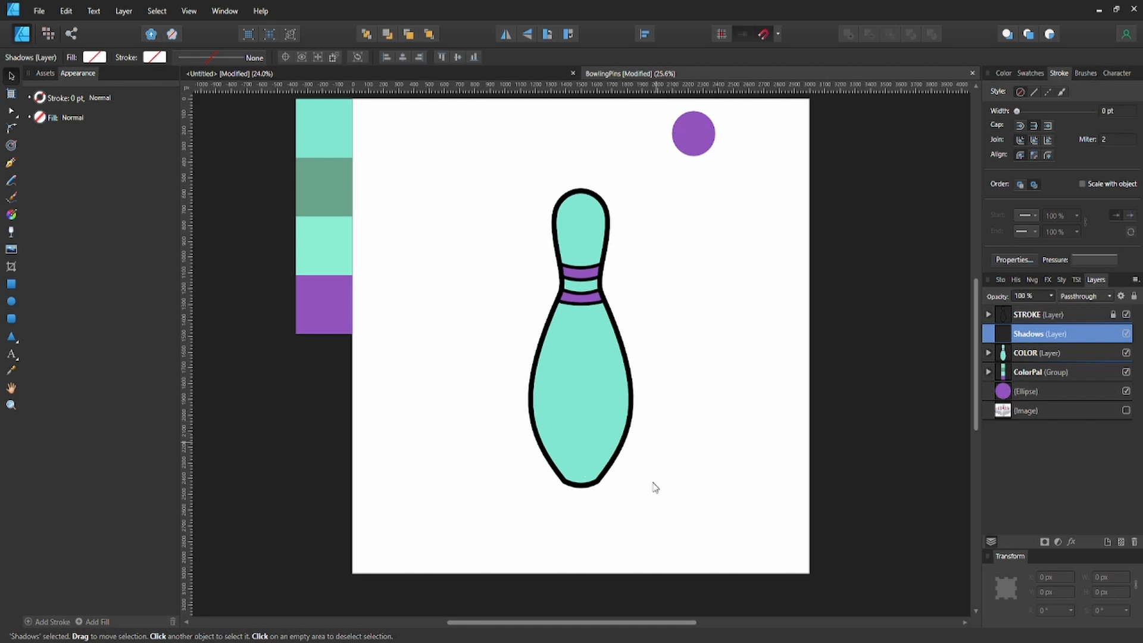
click(576, 453)
key(p)
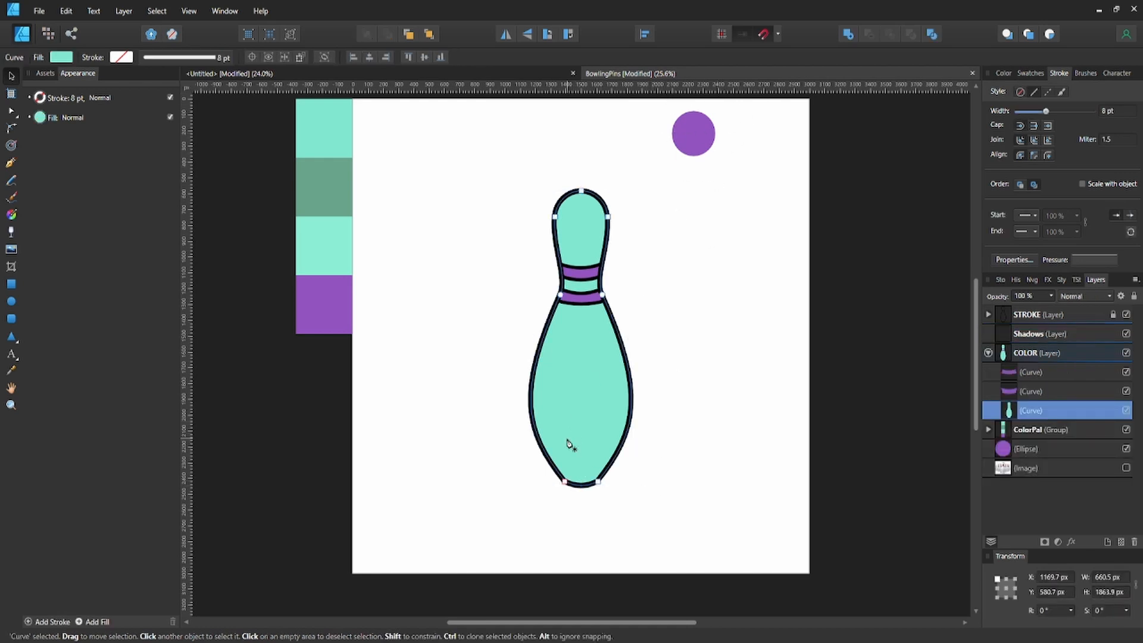
click(537, 359)
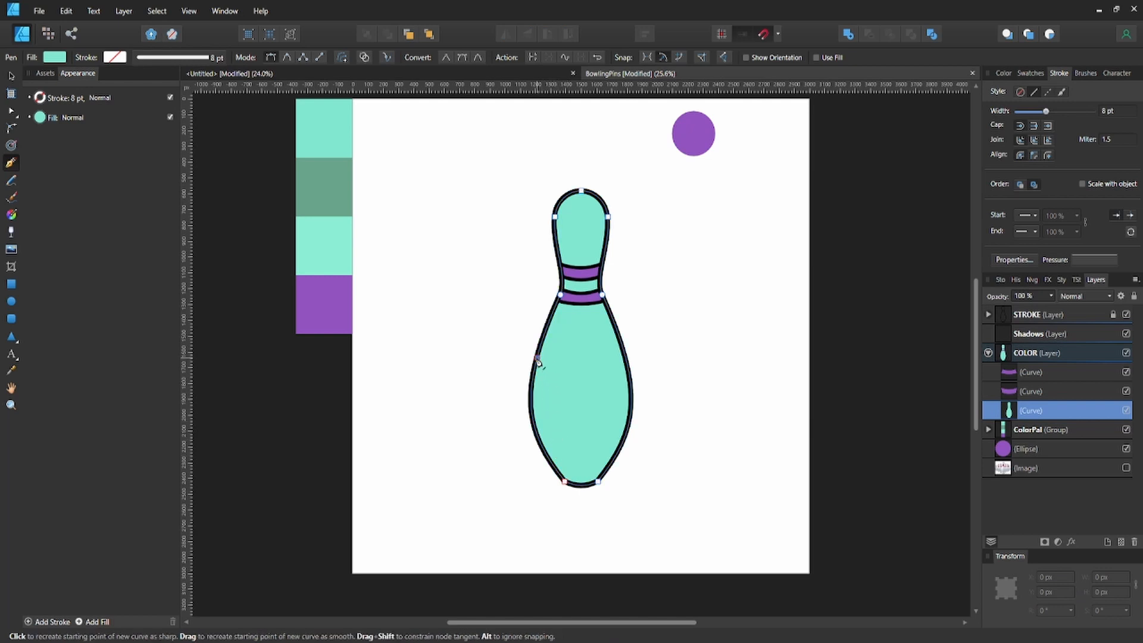
click(598, 482)
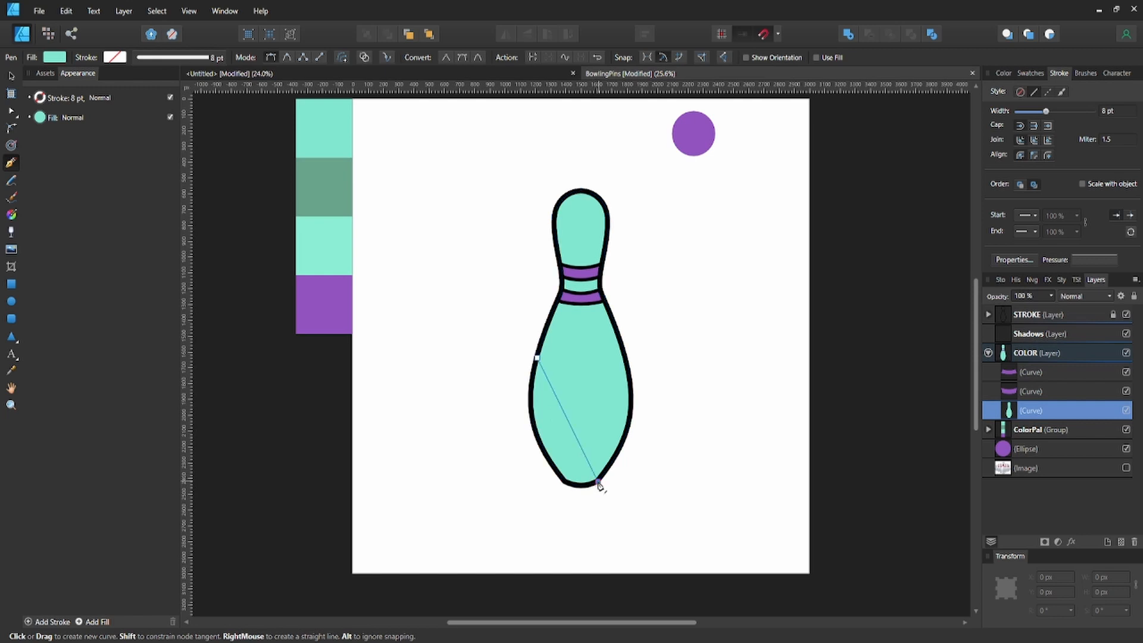
click(567, 480)
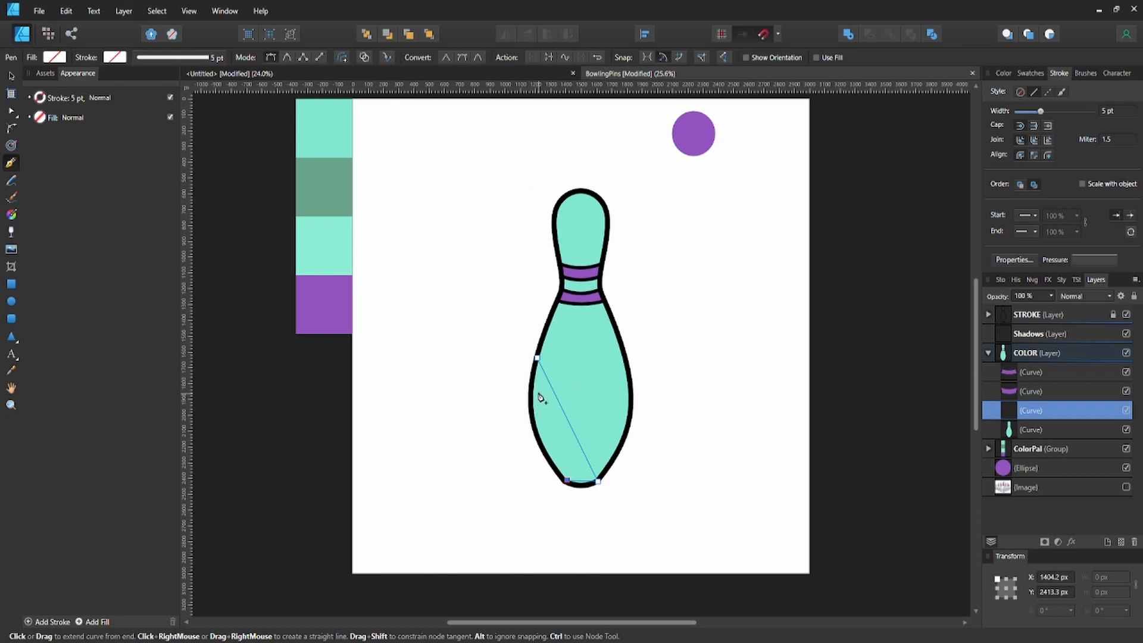
click(538, 359)
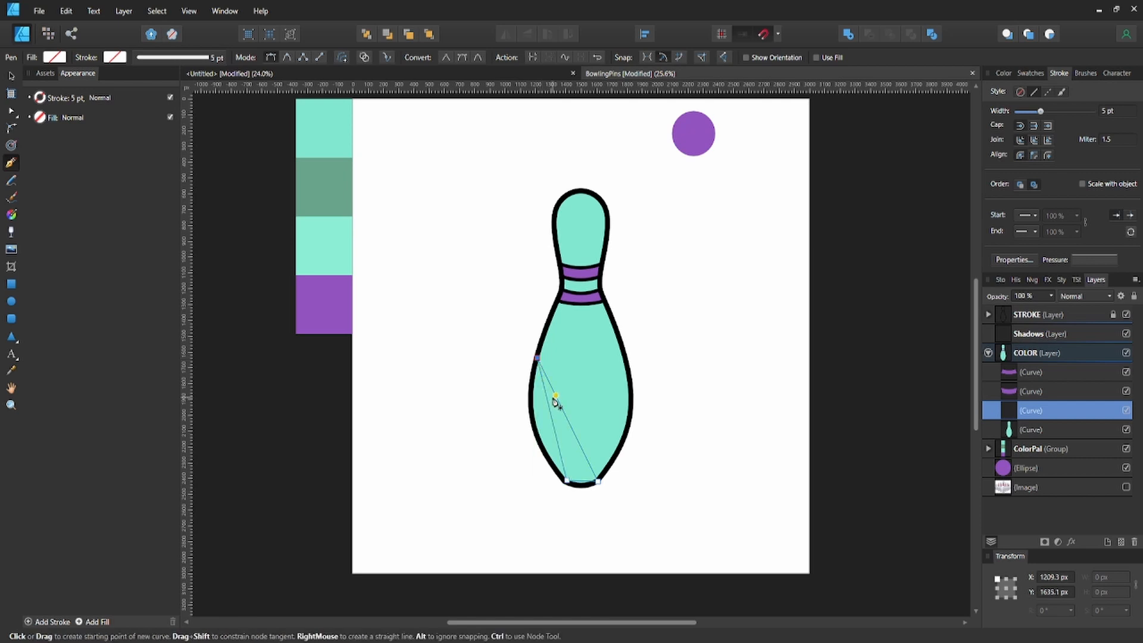
- Bend the shadow shape's outer side along the pin's left contour and bow its inner side towards that edge
key(a)
drag(552, 426, 536, 433)
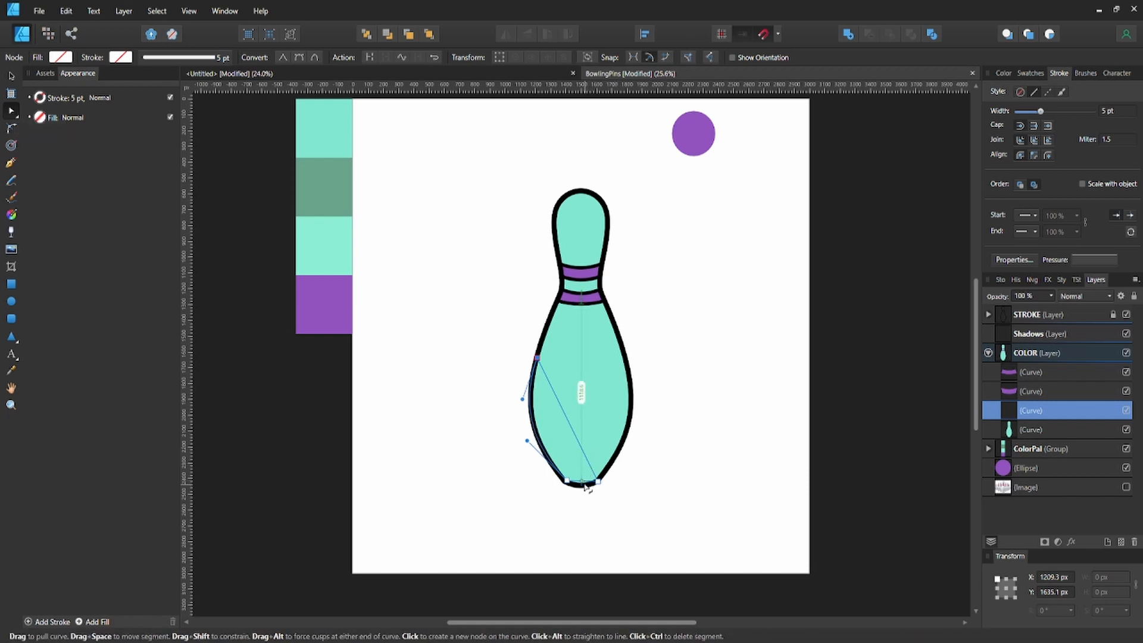
click(570, 433)
drag(570, 432, 561, 436)
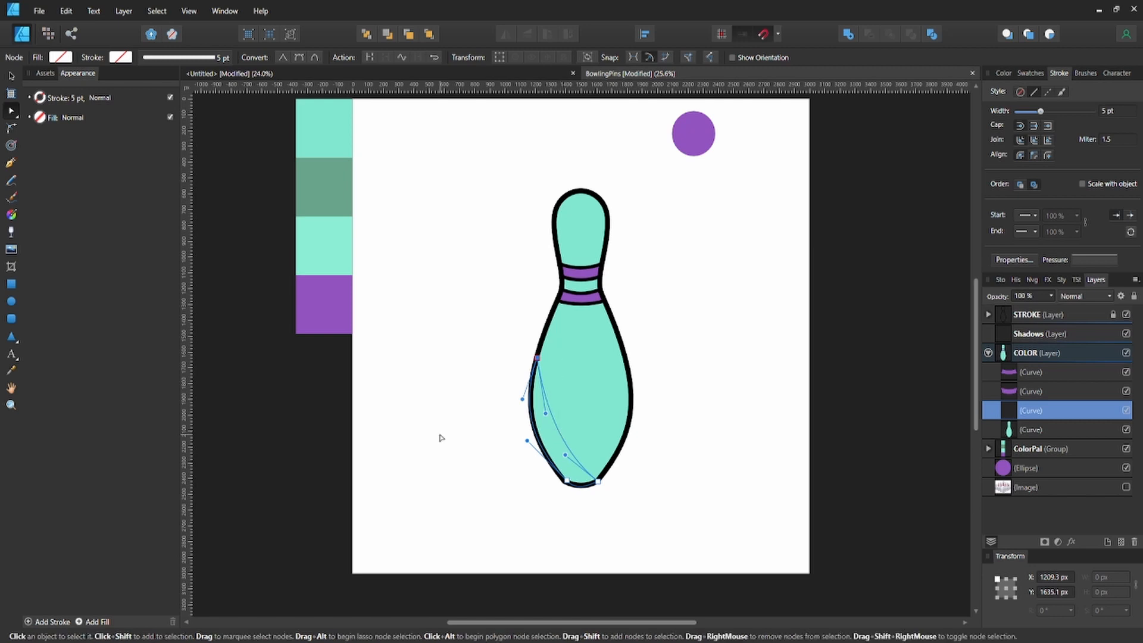
click(250, 319)
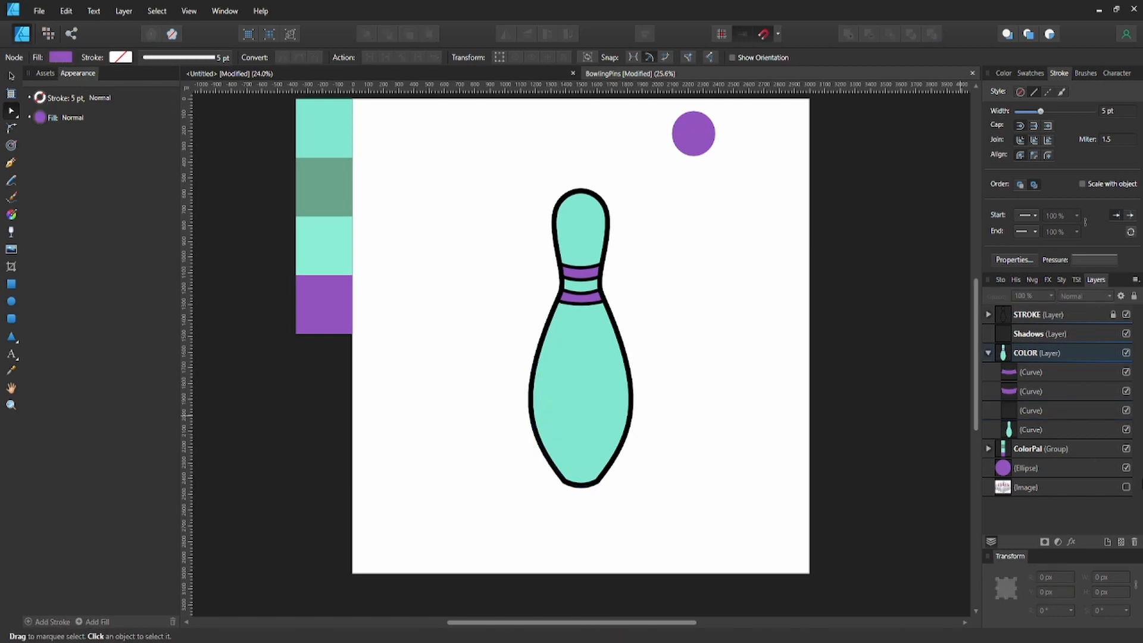
- Move the shadow curve from the COLOR layer into the Shadows layer and collapse the COLOR layer
click(1006, 339)
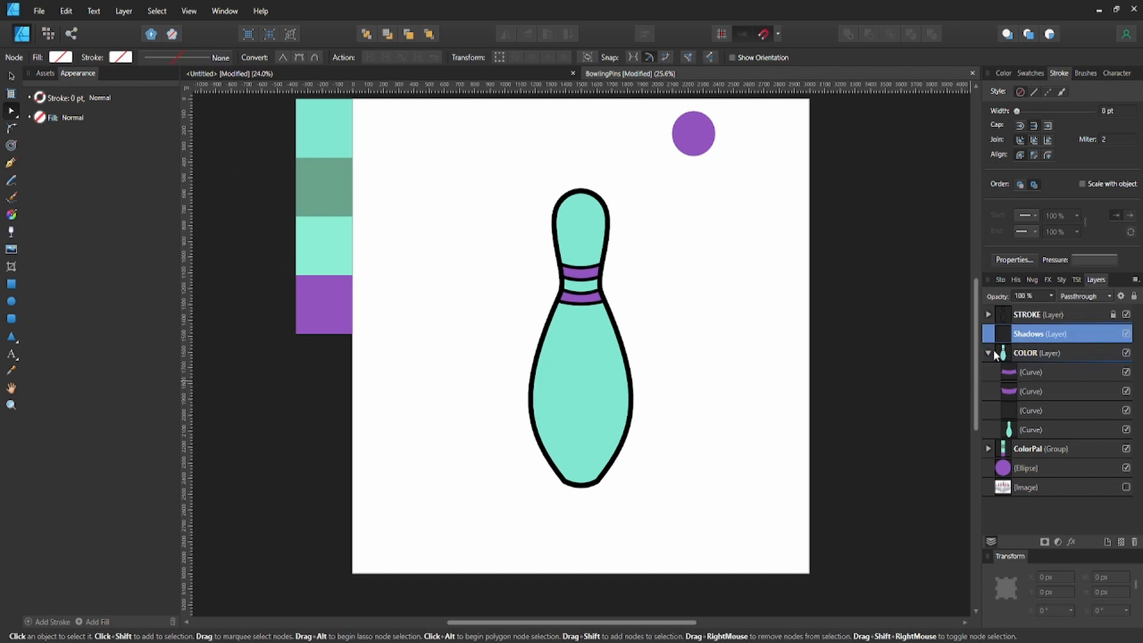
click(1032, 414)
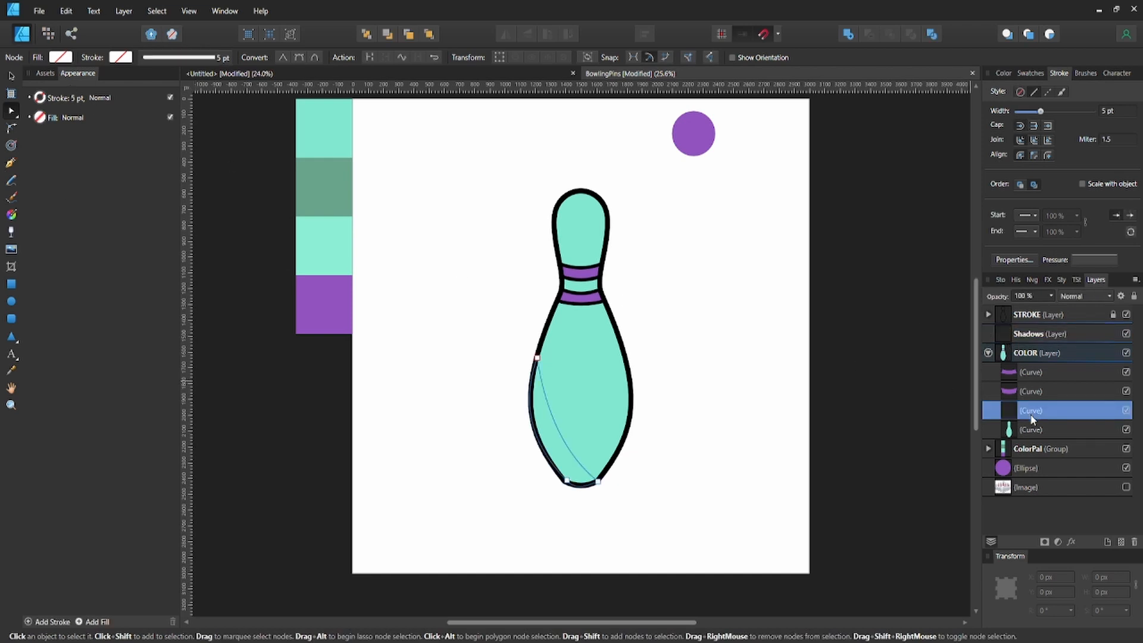
key(Delete)
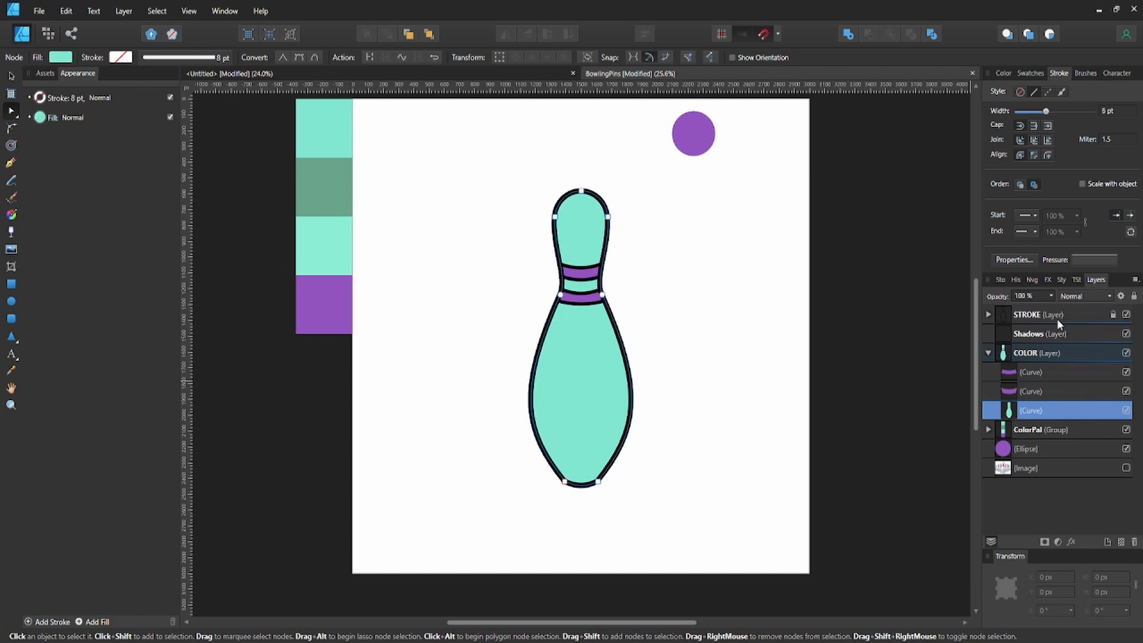
click(1049, 334)
key(ctrl+v)
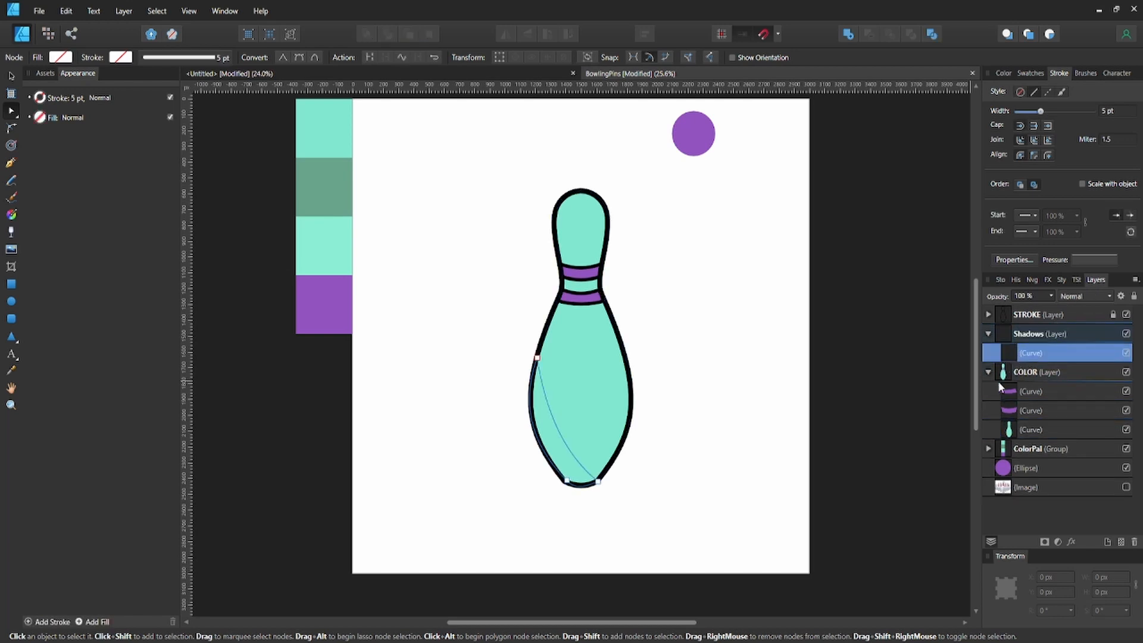
click(992, 377)
click(989, 375)
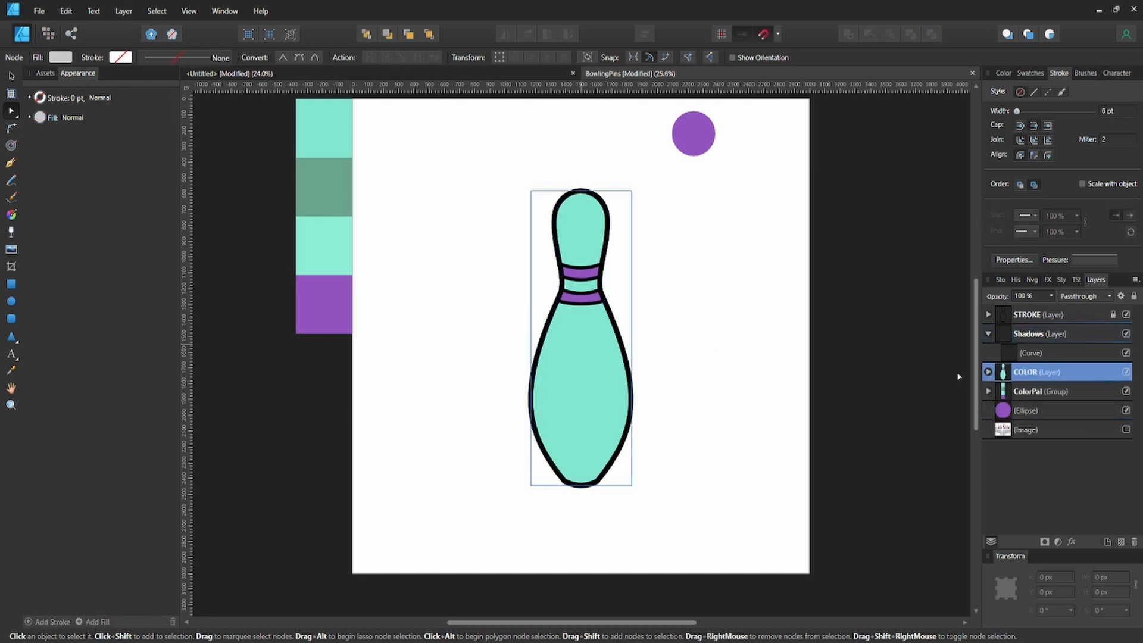
- Fill the shadow curve on the Shadows layer with the turquoise sampled from the pin's body
click(1048, 353)
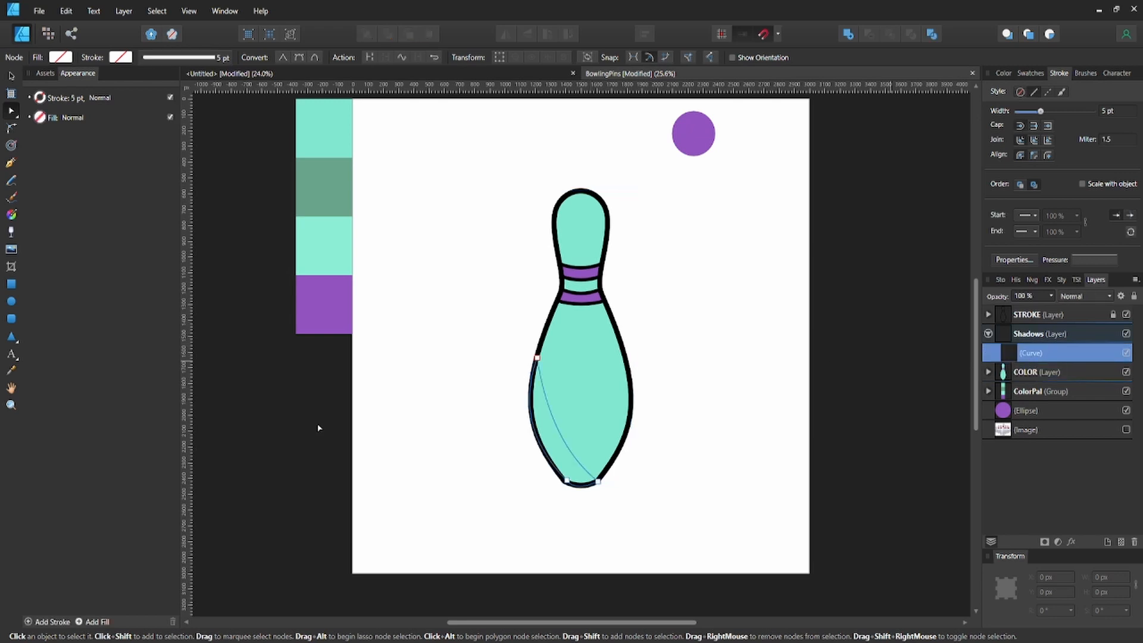
click(58, 58)
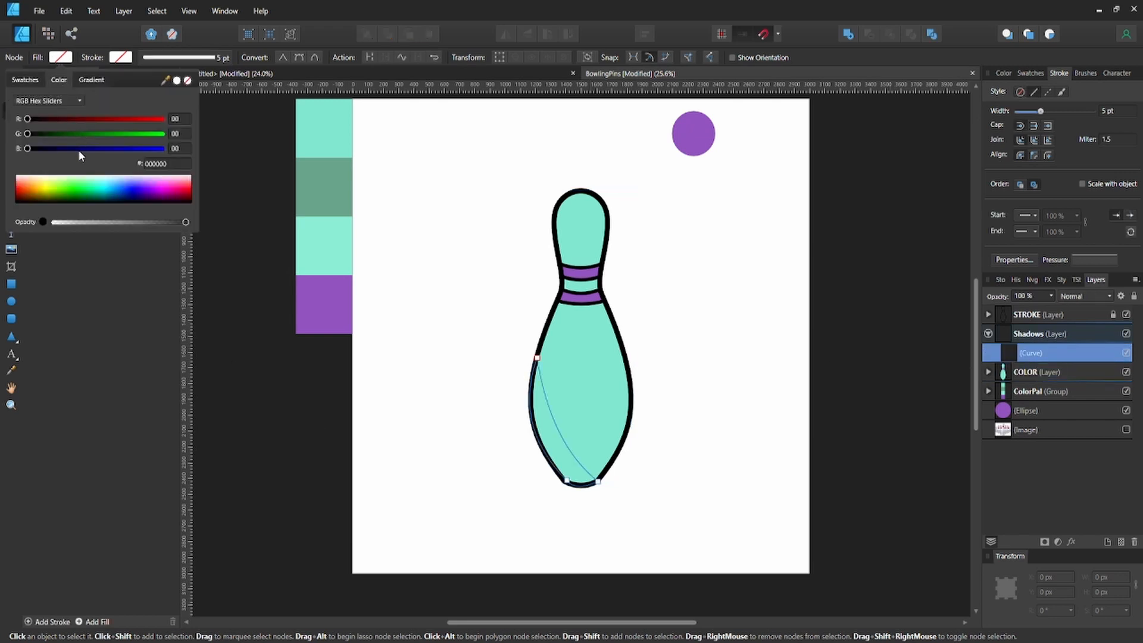
click(35, 81)
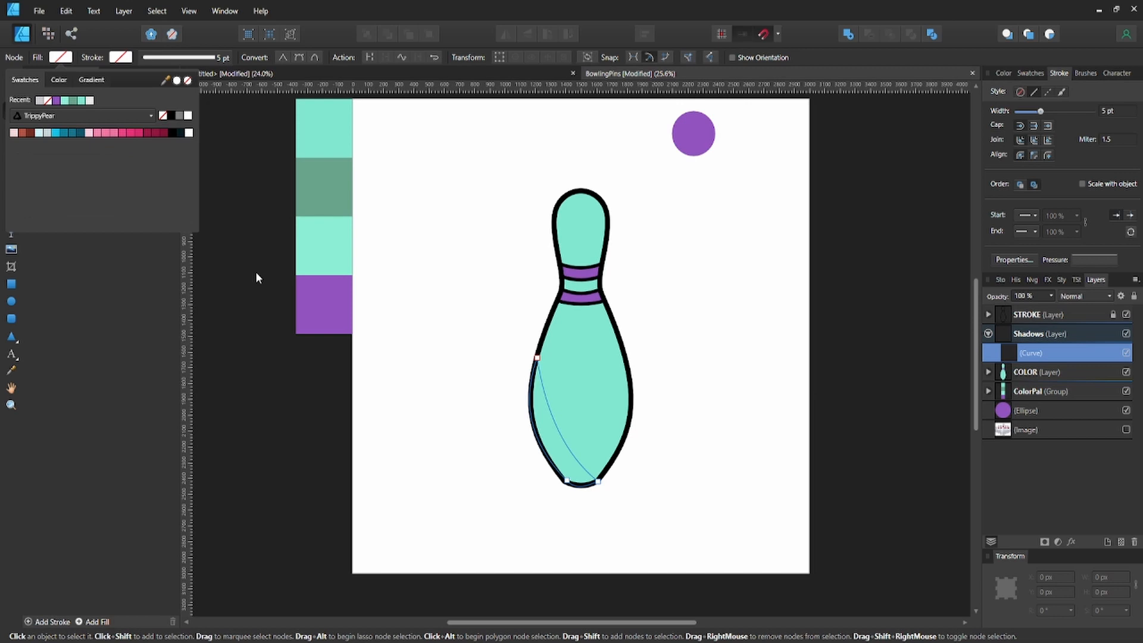
click(66, 83)
click(68, 102)
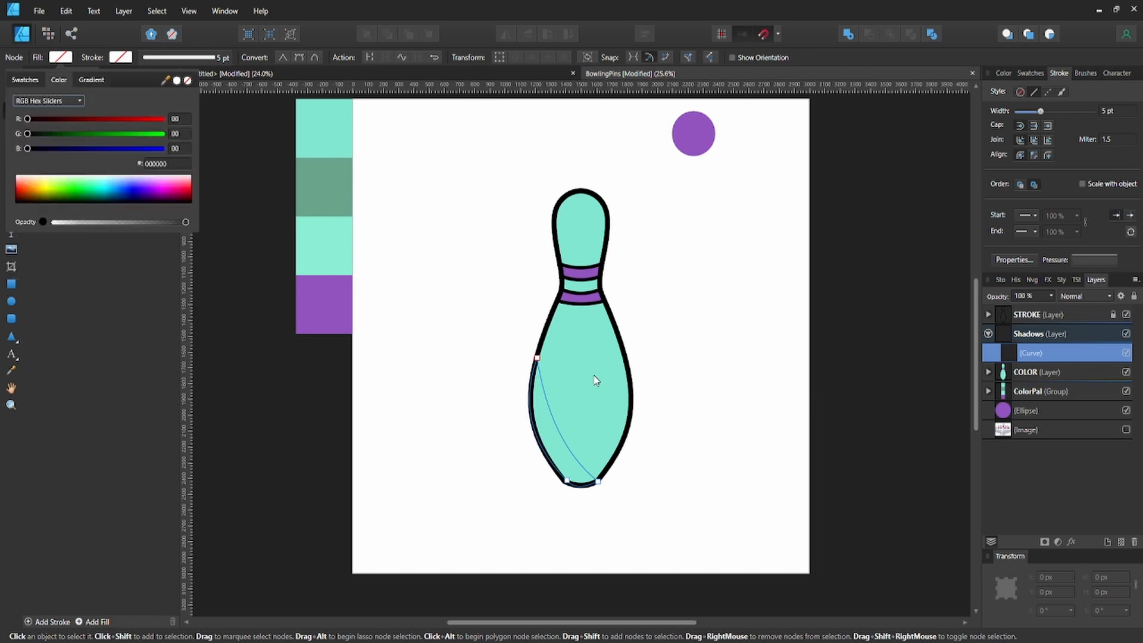
click(61, 59)
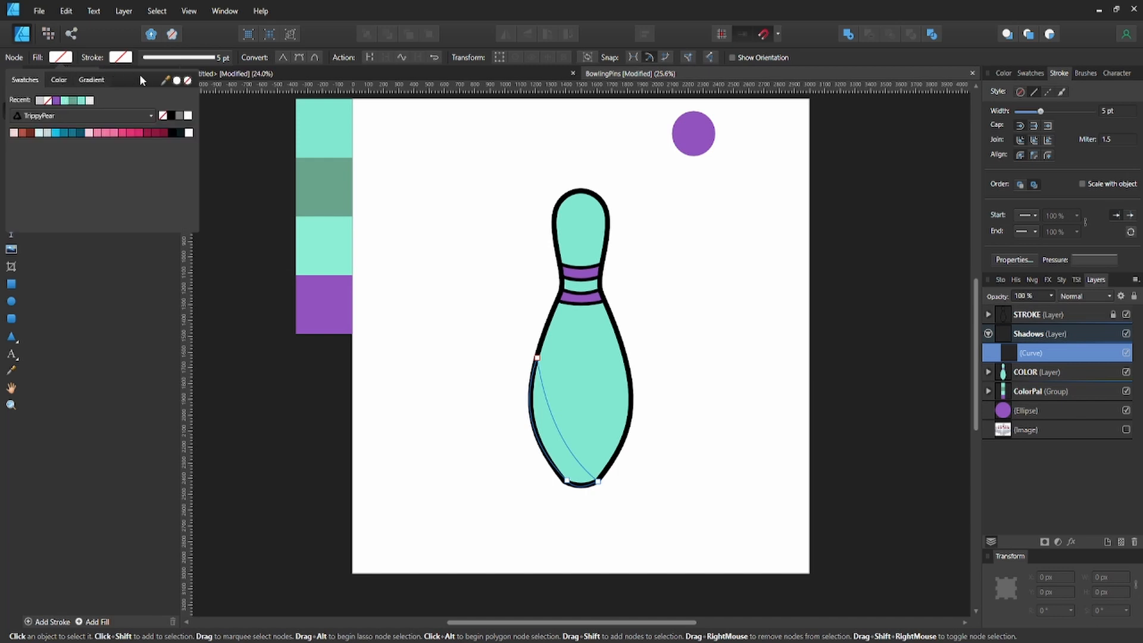
drag(166, 80, 569, 329)
- Darken the shadow shape's fill to a near-black green with the Lightness control and make the fill semi-transparent
click(59, 79)
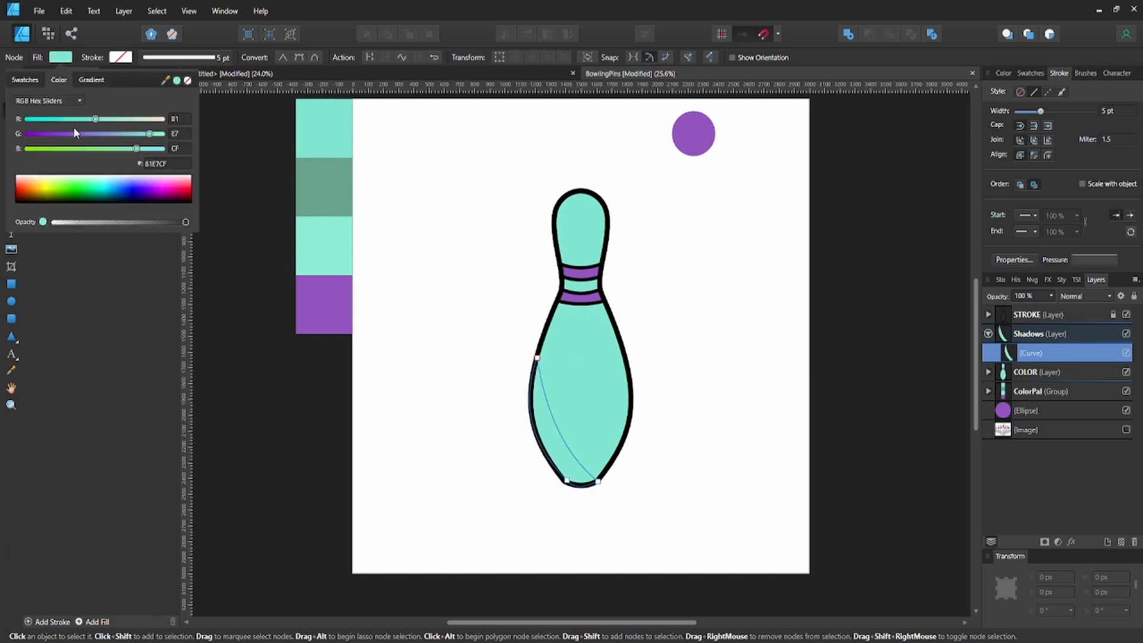
click(74, 103)
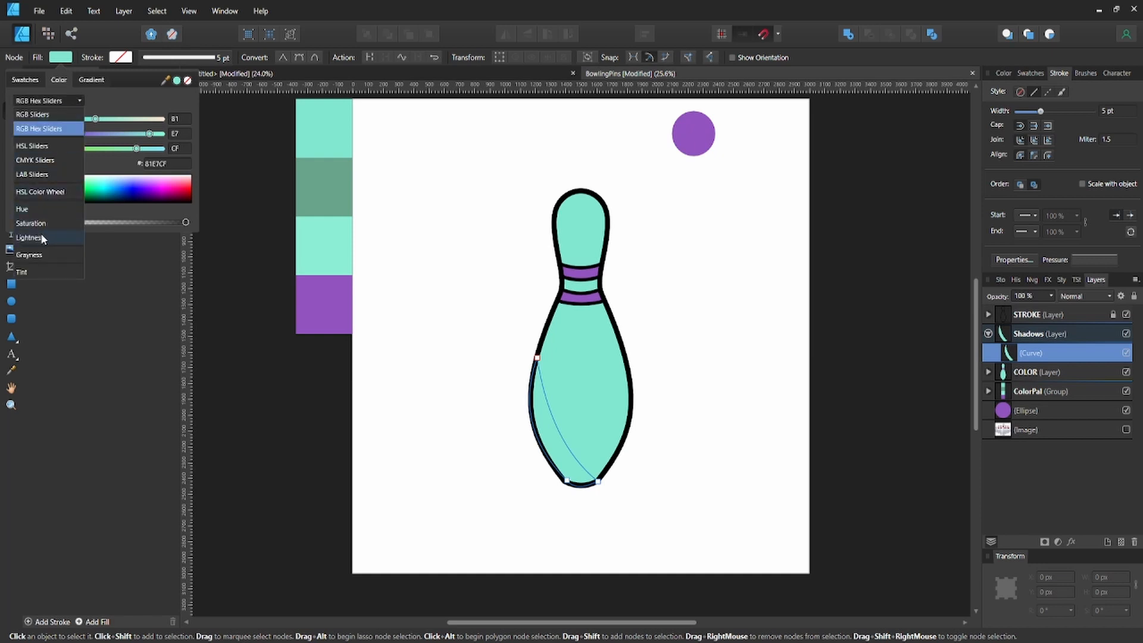
click(30, 237)
drag(86, 117, 37, 117)
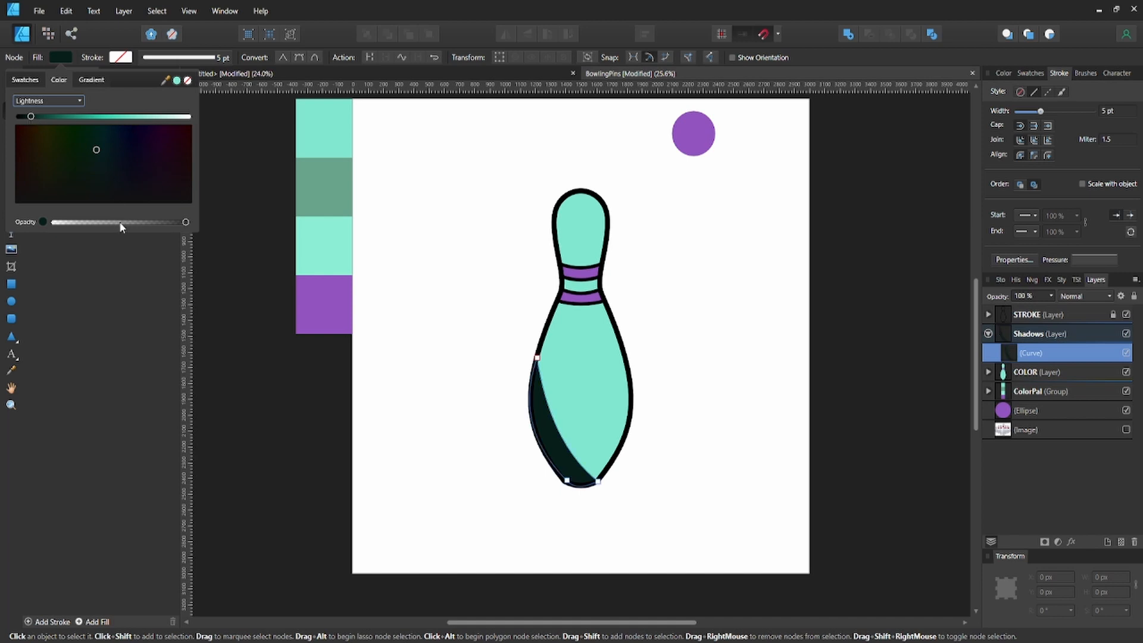
drag(120, 224, 116, 223)
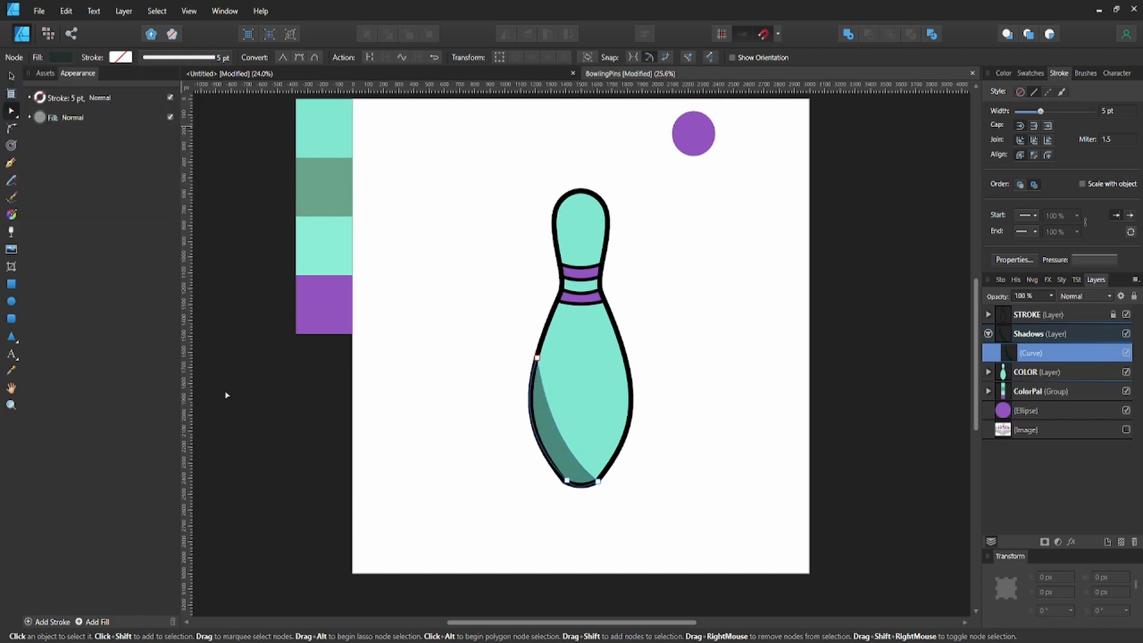
click(783, 470)
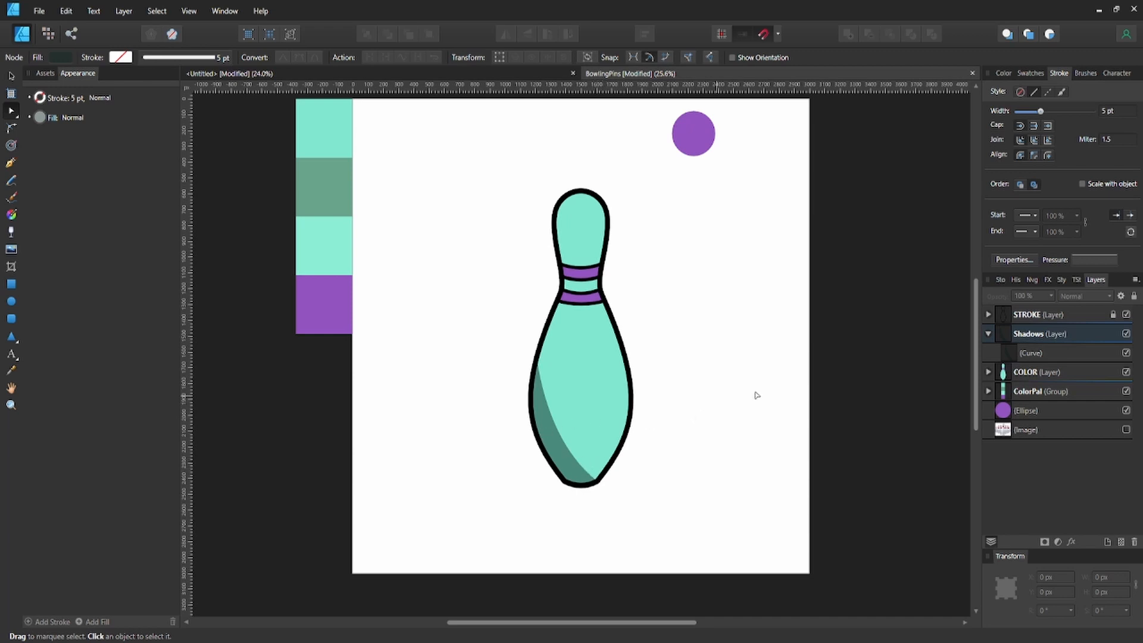
- Draw an open curved accent line about 70 px wide and 559 px tall inside the pin body's right edge with the Pen tool
click(1008, 352)
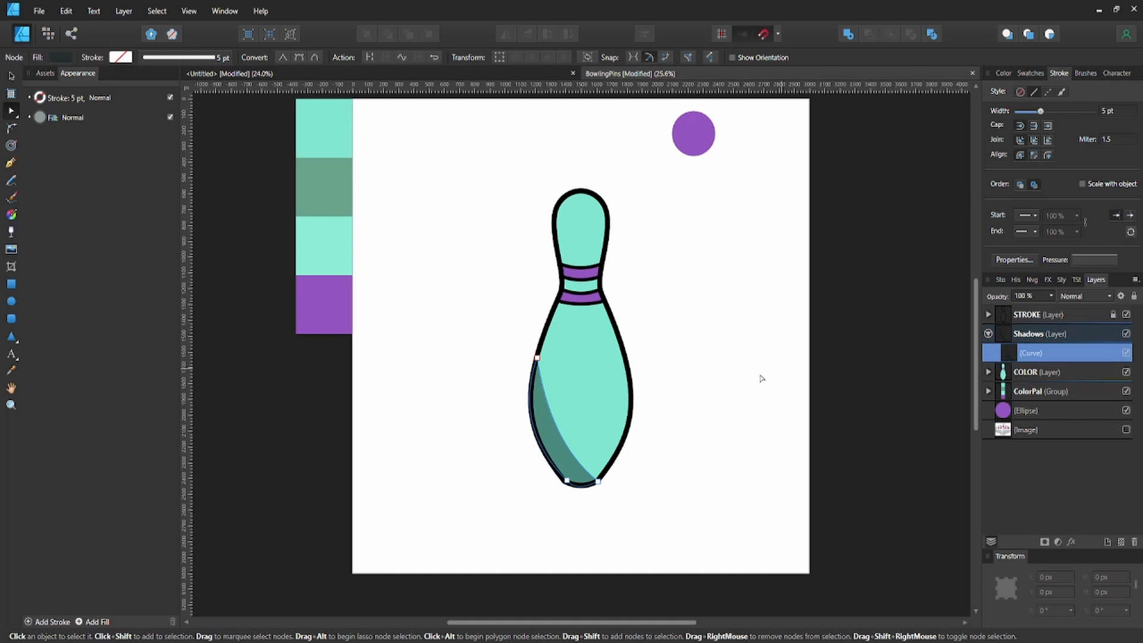
key(p)
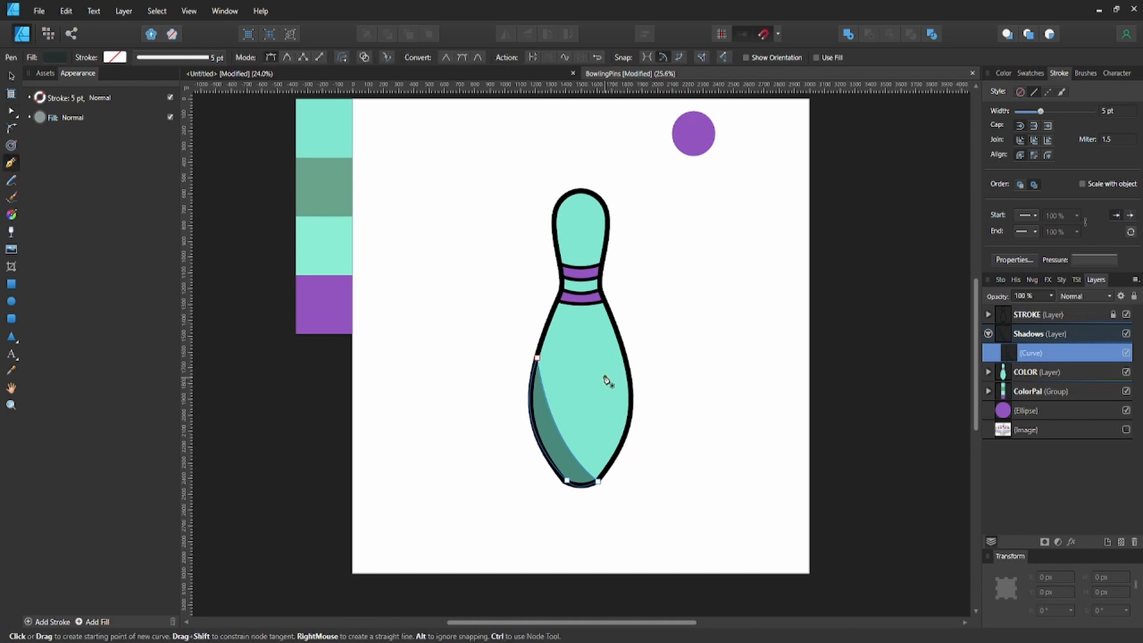
click(610, 358)
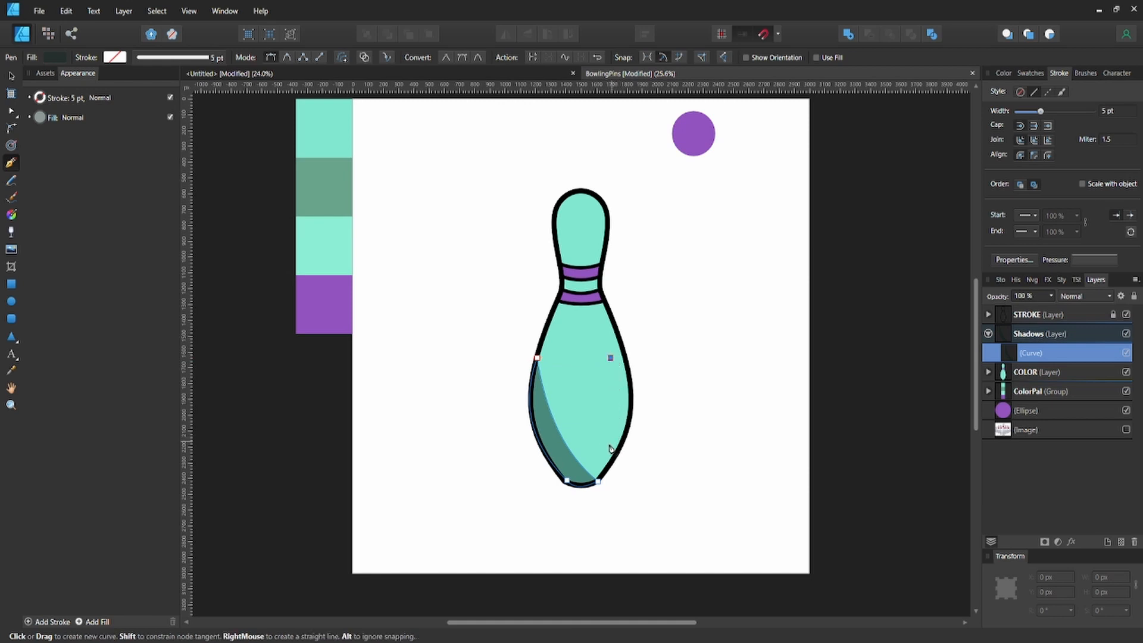
drag(605, 445, 585, 493)
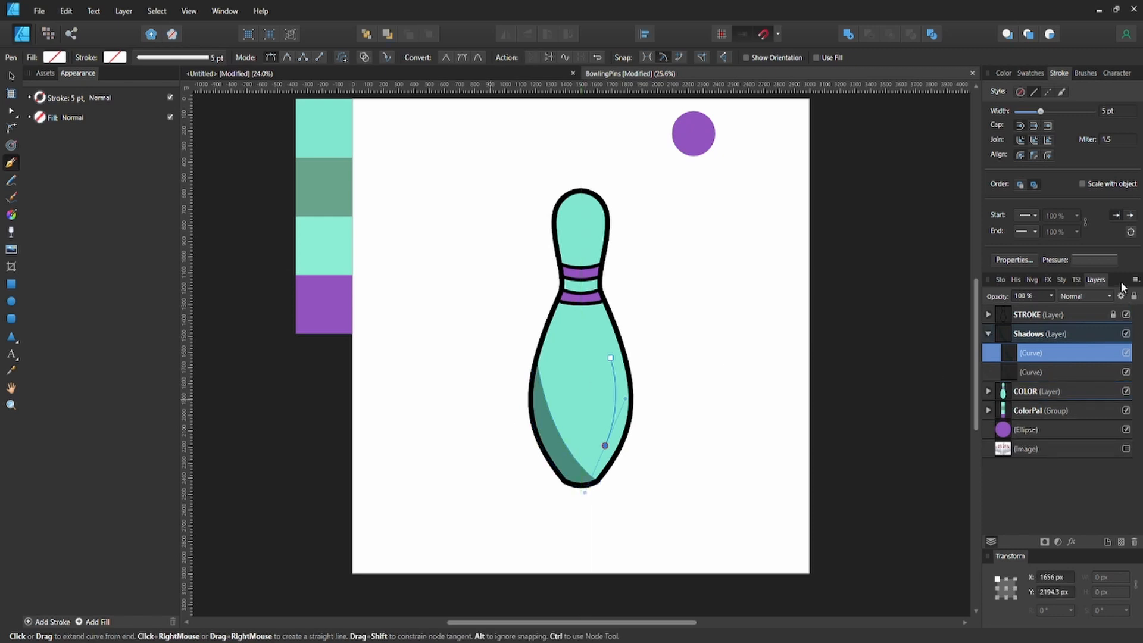
- Give the accent line the recently used dark green stroke colour and a stroke width of 12 pt
click(1100, 262)
click(114, 57)
click(53, 100)
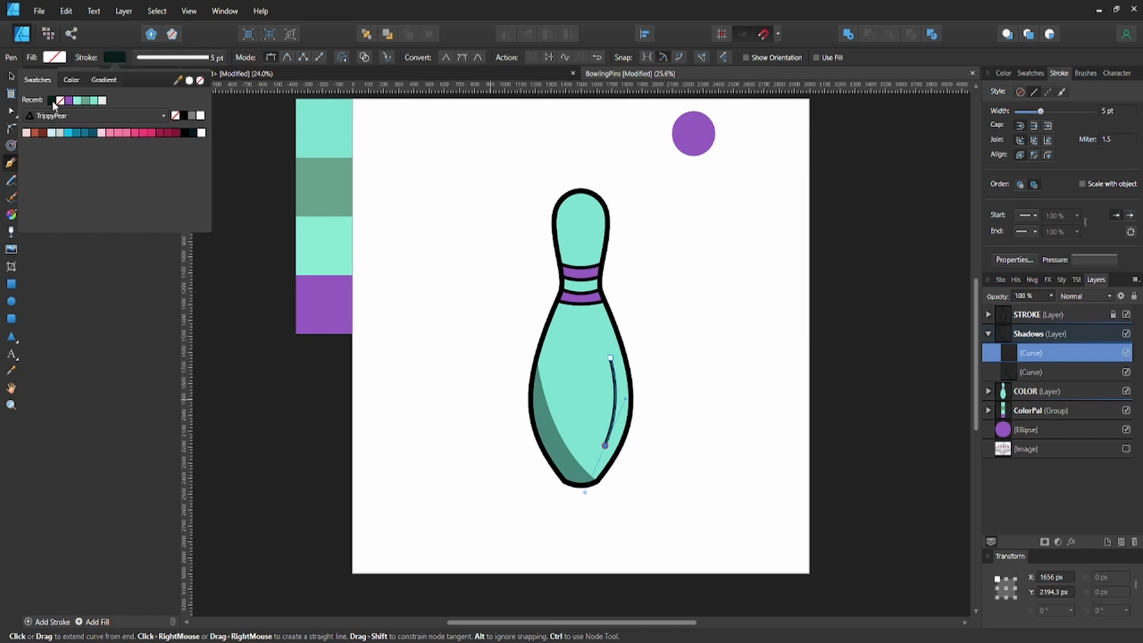
click(170, 57)
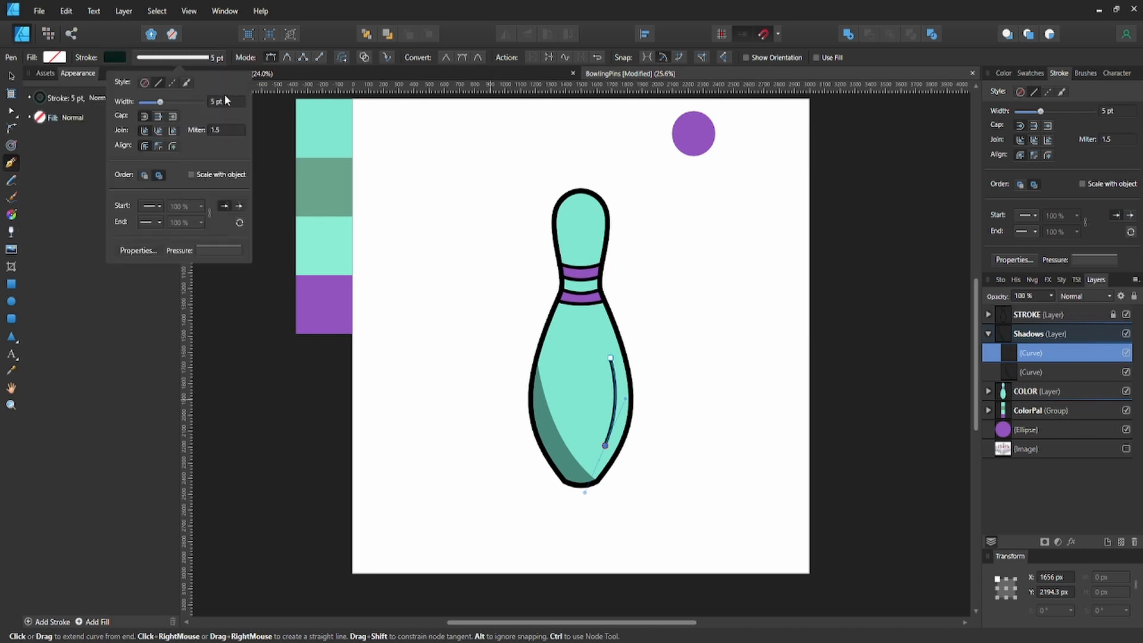
text(12)
key(Return)
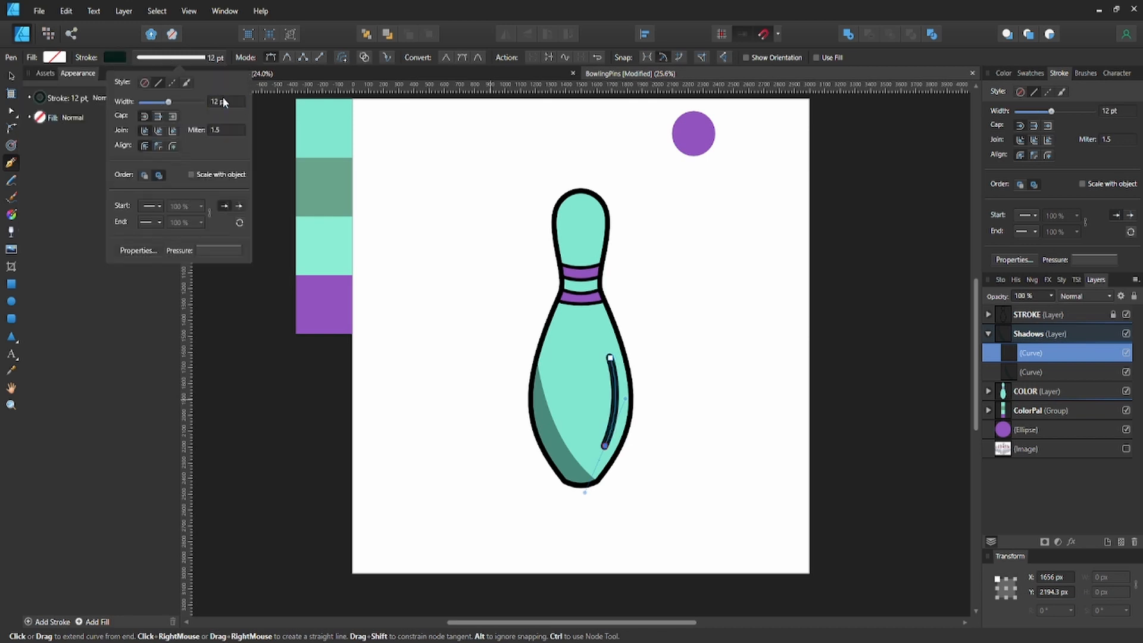
- Taper the accent line with the stroke pressure profile so that it thins towards its lower end
click(1088, 257)
click(1088, 256)
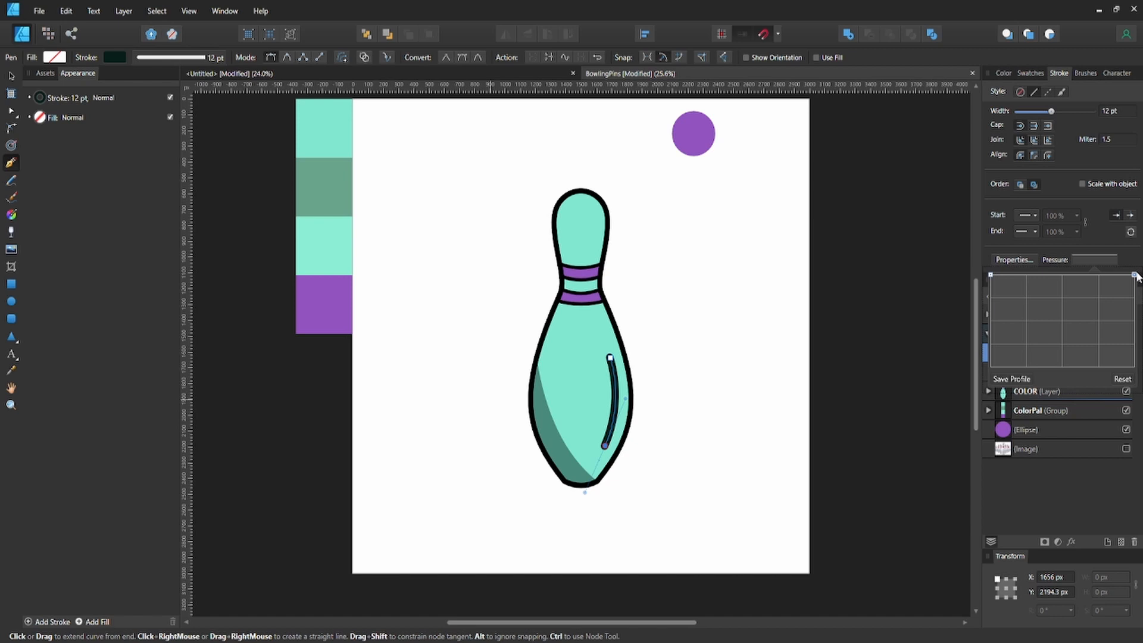
drag(1135, 275, 1137, 359)
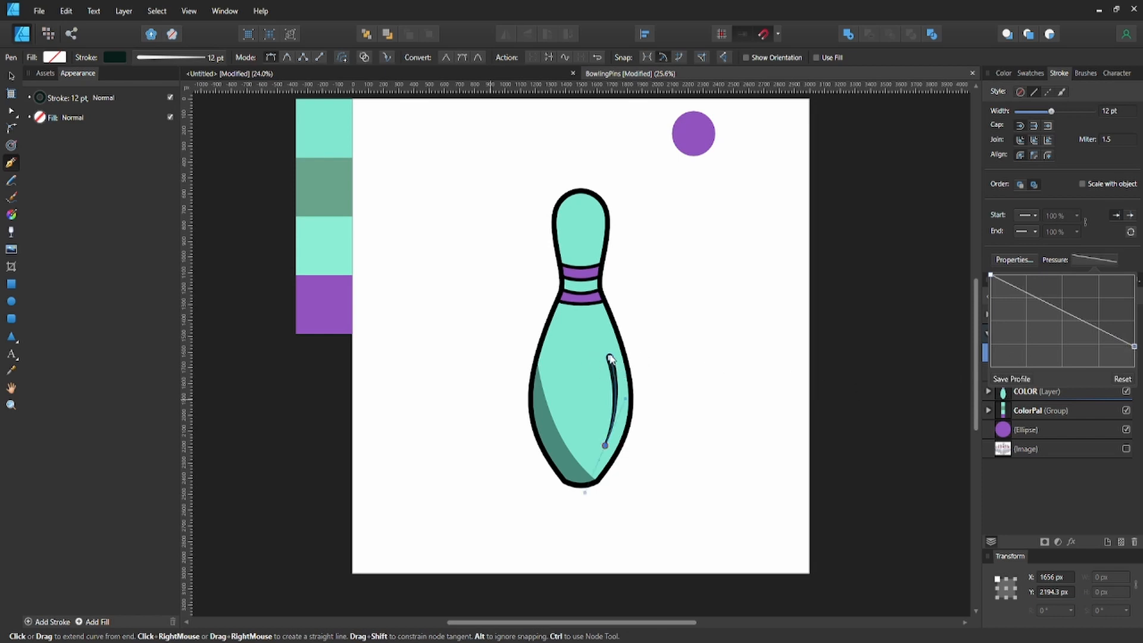
key(v)
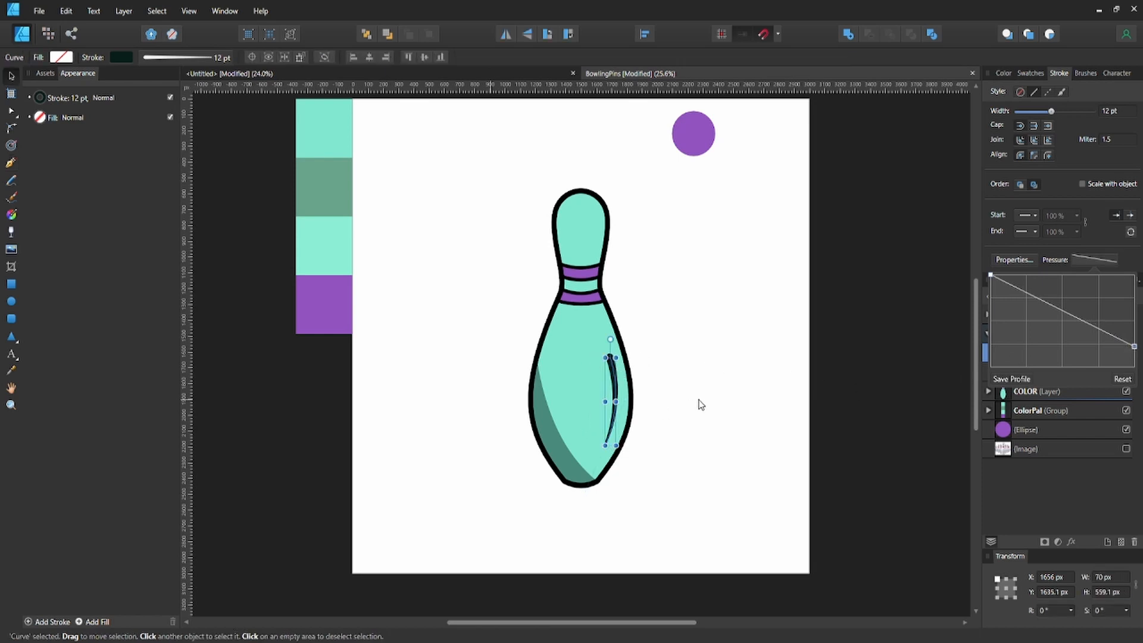
click(709, 397)
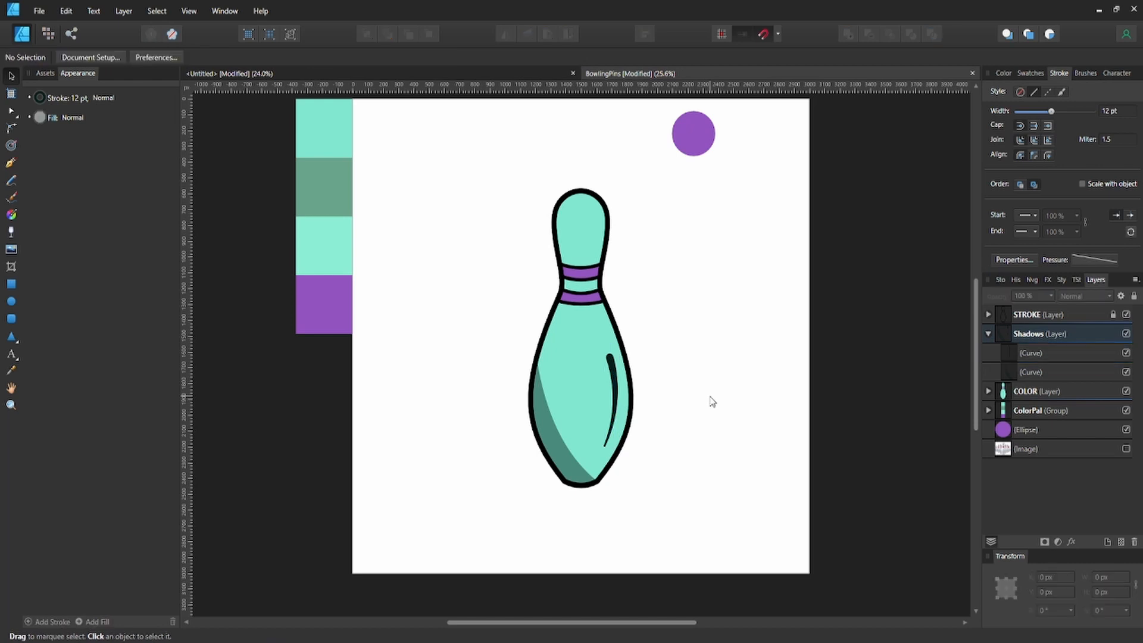
- Lower the opacity of the accent line's stroke colour to a faint, see-through shade
click(613, 390)
click(119, 59)
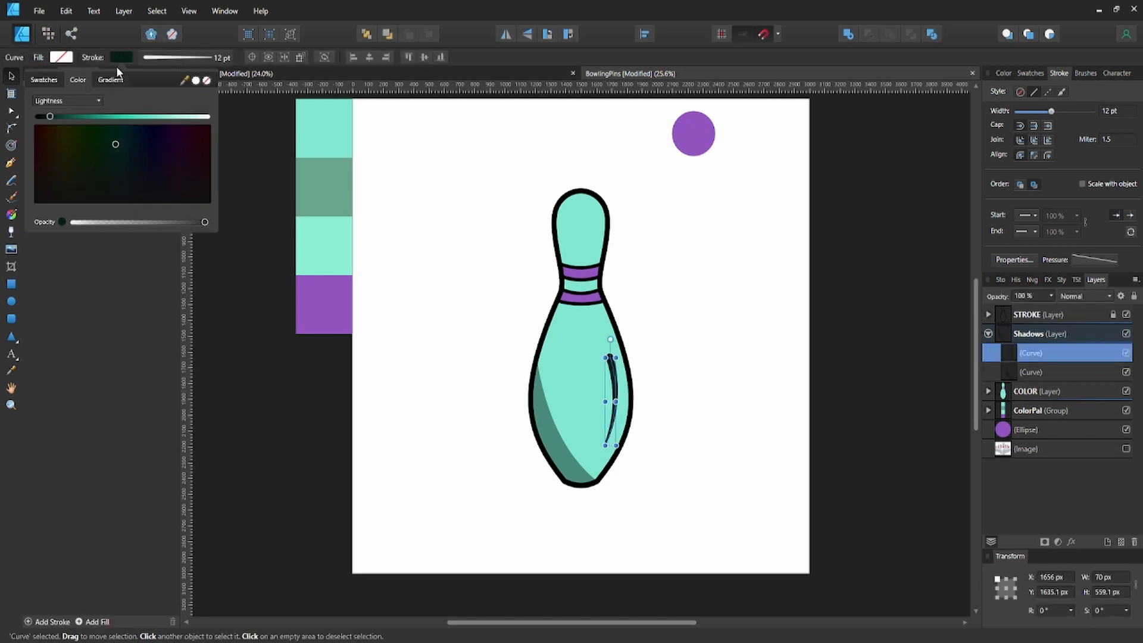
drag(126, 221, 105, 226)
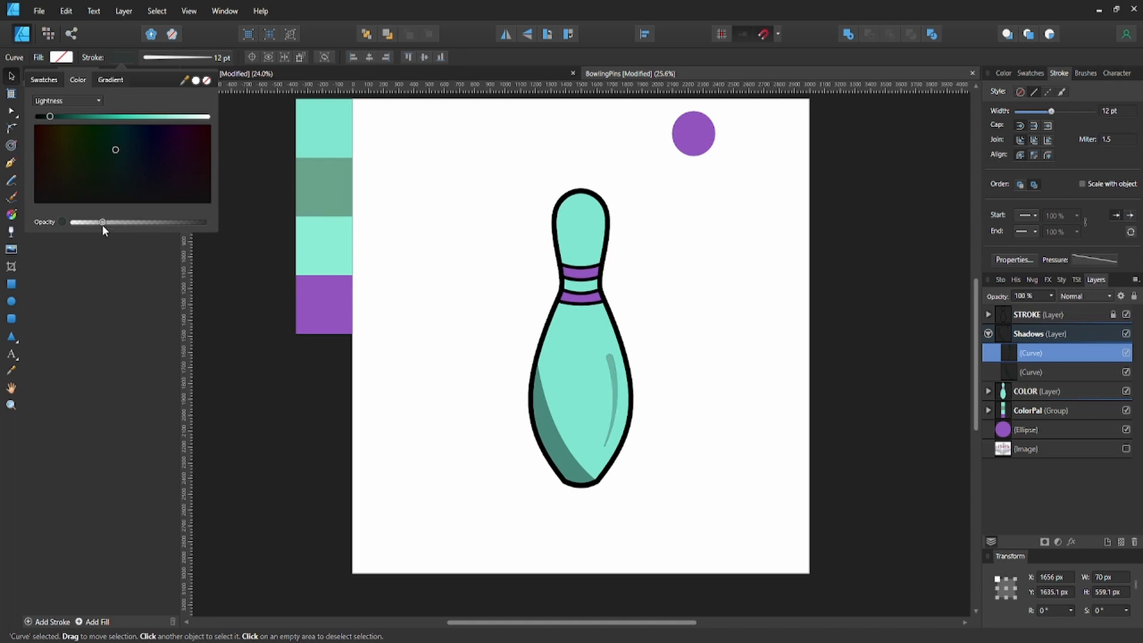
click(368, 388)
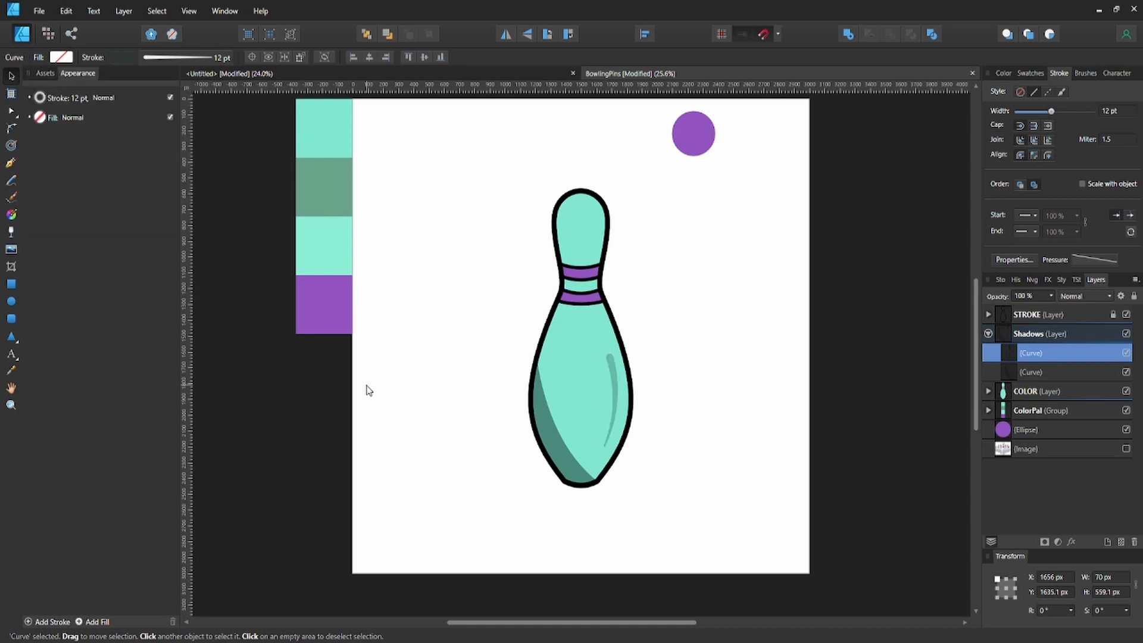
- Shift the accent line about 20 px right and 20 px down, closer to the pin's outline
click(614, 400)
drag(614, 400, 616, 402)
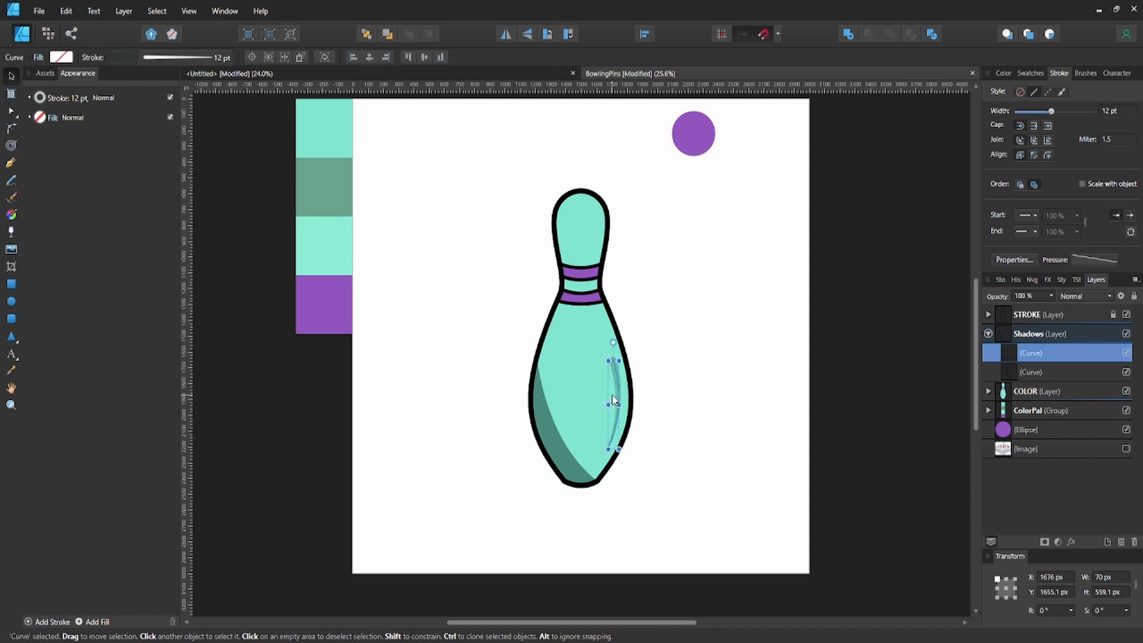
click(679, 373)
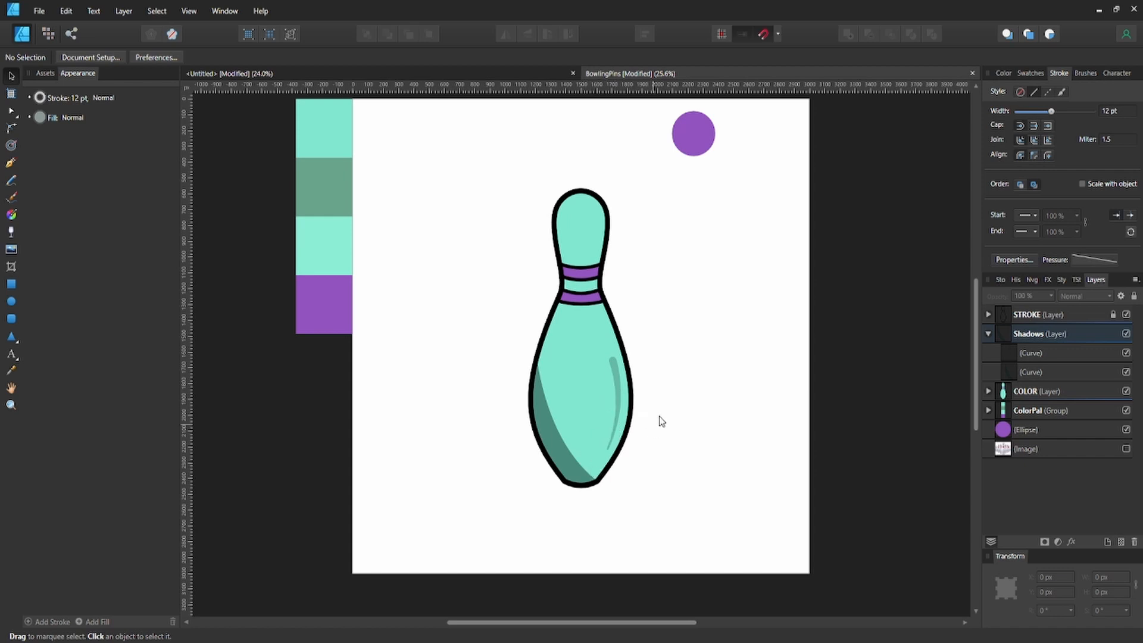
- Duplicate the accent line and flip the copy horizontally
scroll(672, 401, up, 1)
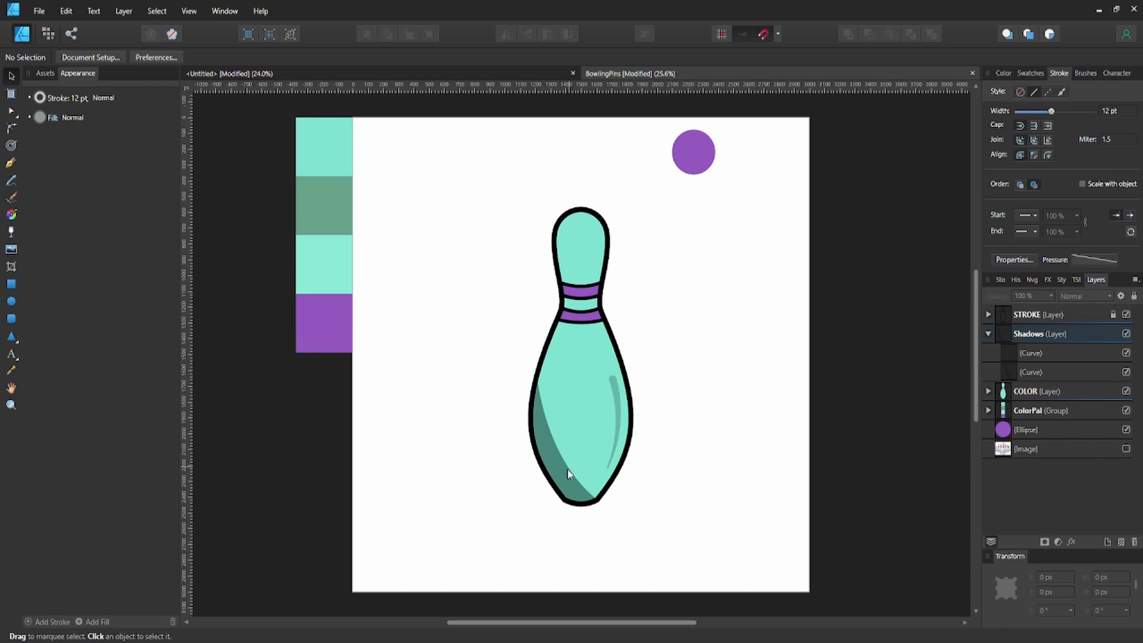
click(619, 404)
key(ctrl+j)
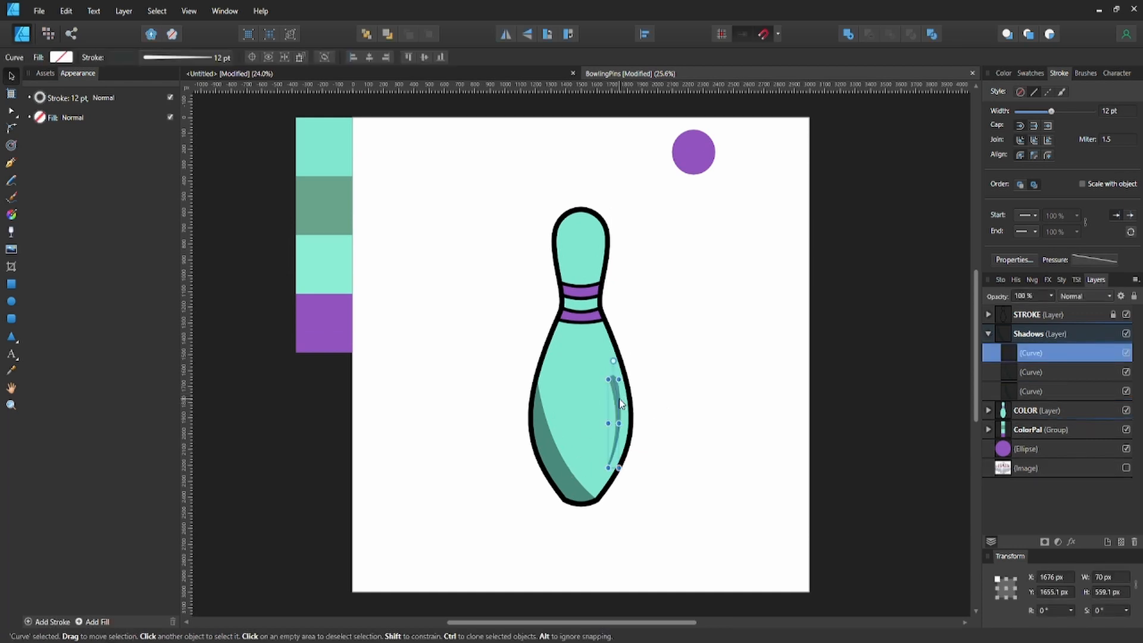
click(506, 34)
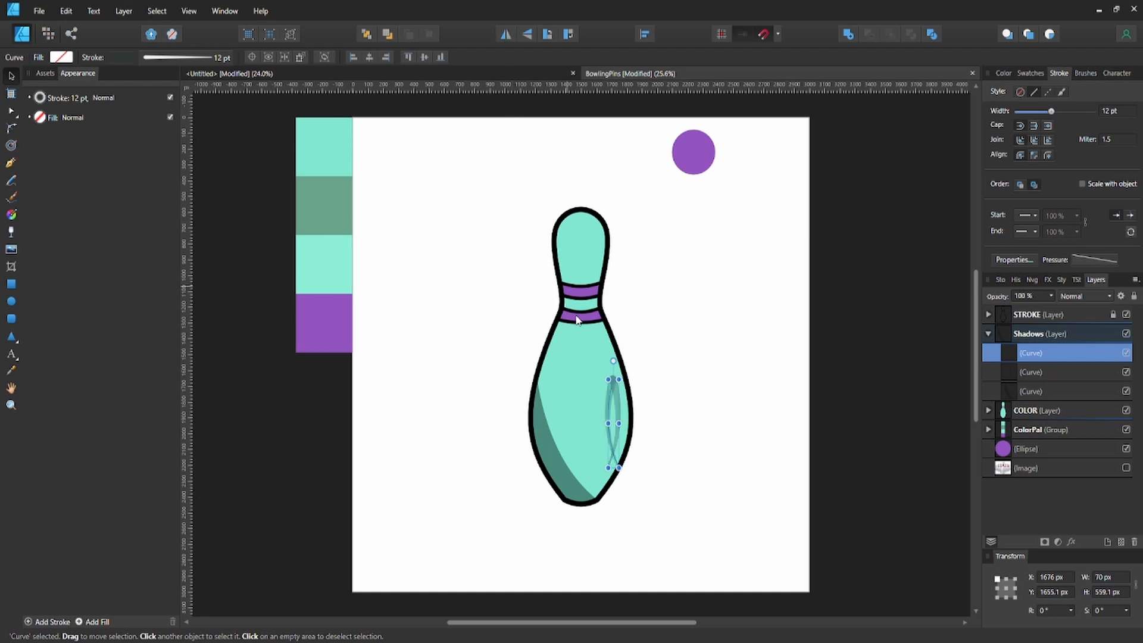
- Move the flipped copy into the left shadow, shrink it to about 48 × 382 px and rotate it about 25° along the edge
drag(608, 414, 557, 439)
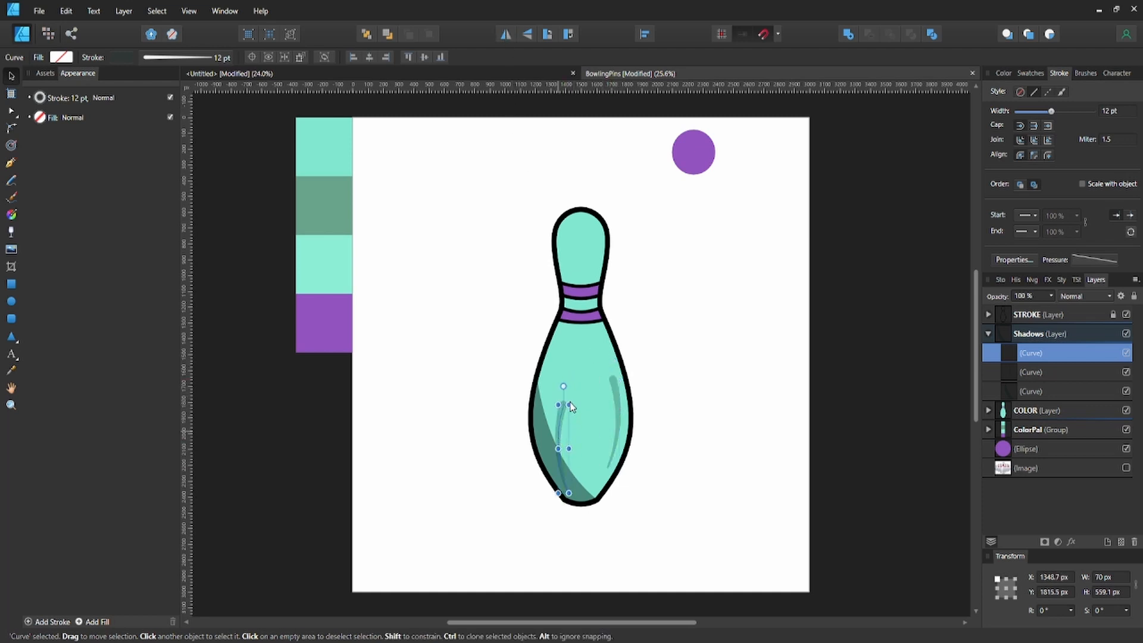
drag(549, 384, 553, 420)
key(shift+Down)
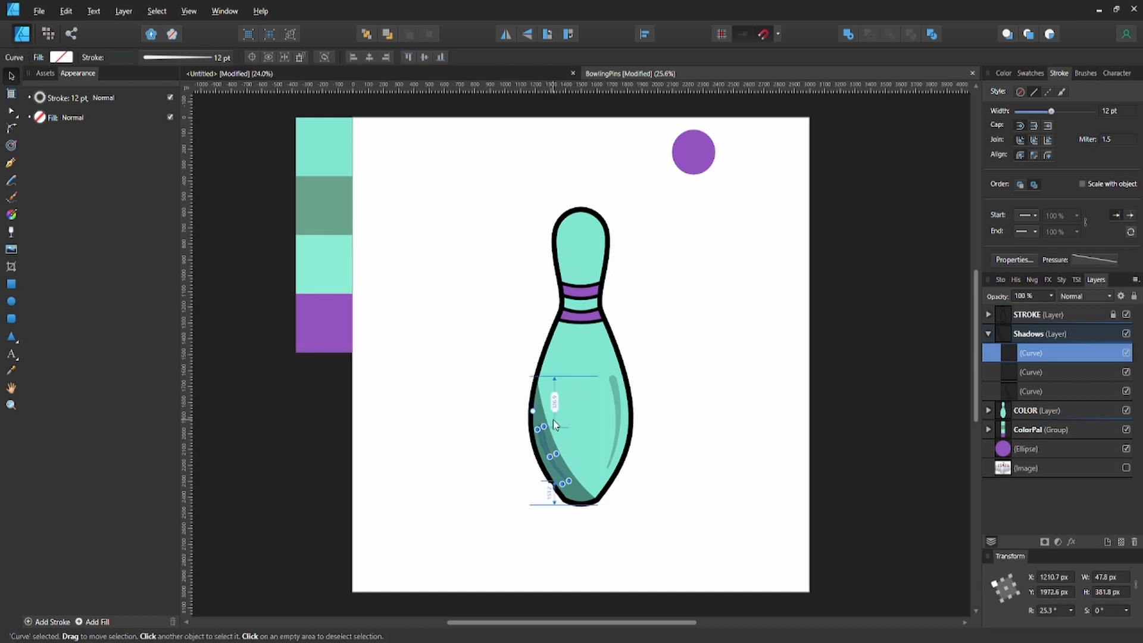
click(429, 424)
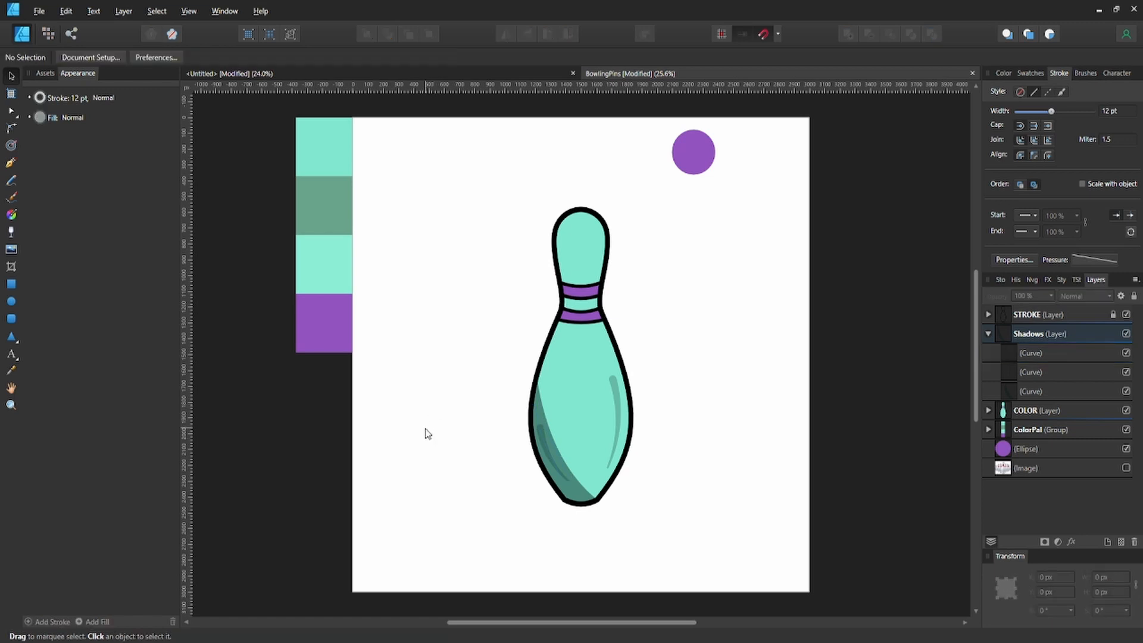
click(1024, 352)
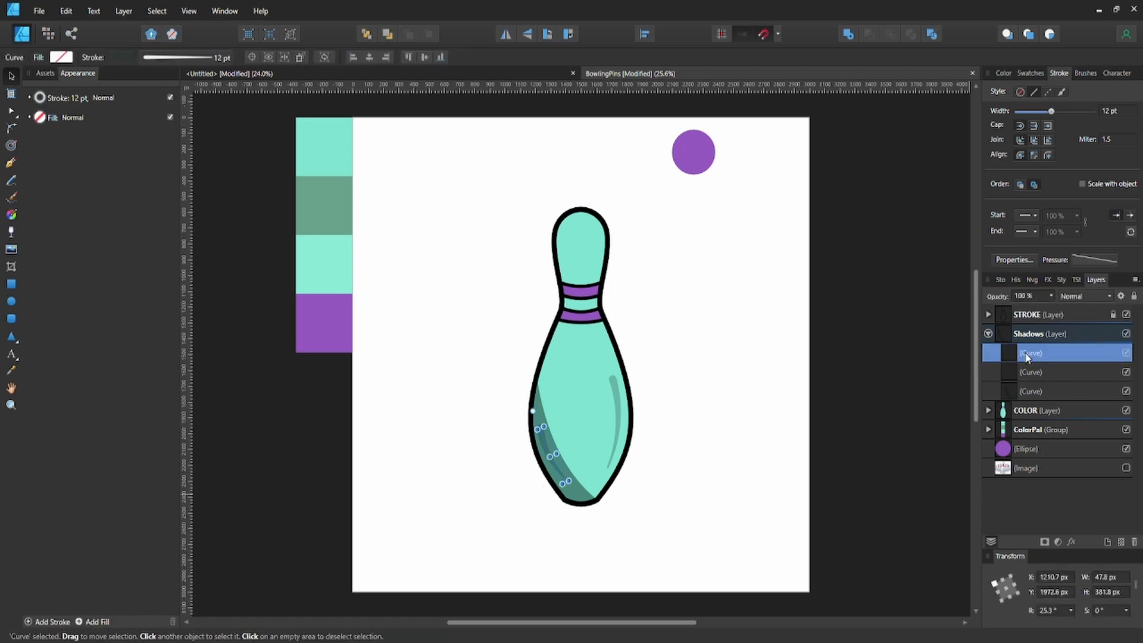
double_click(1032, 353)
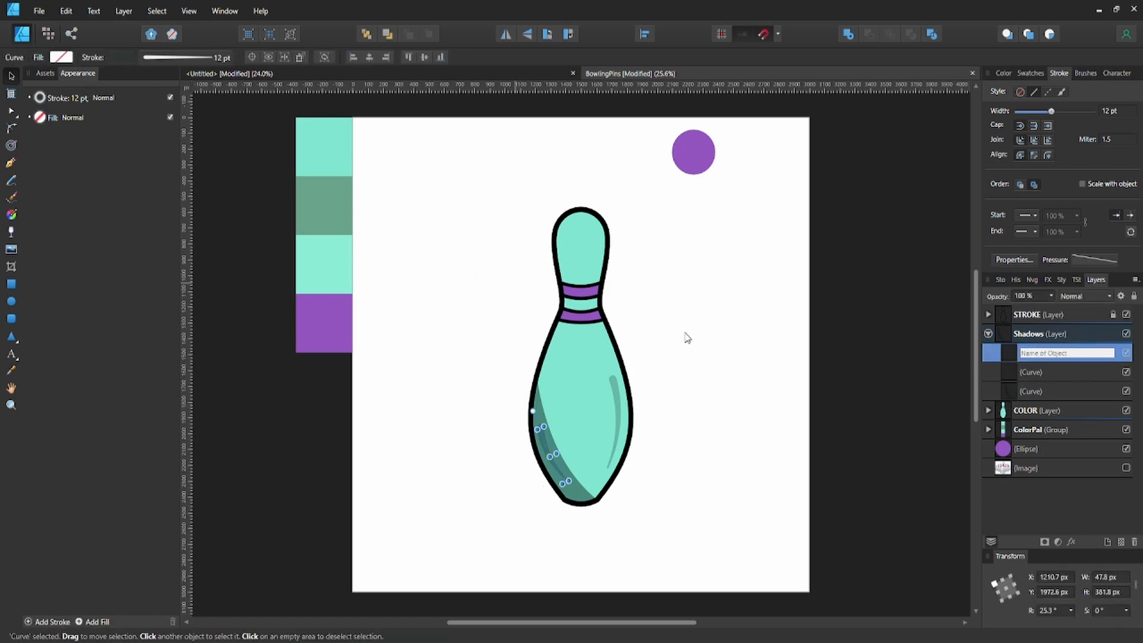
click(709, 337)
- Save the BowlingPins document
key(ctrl+s)
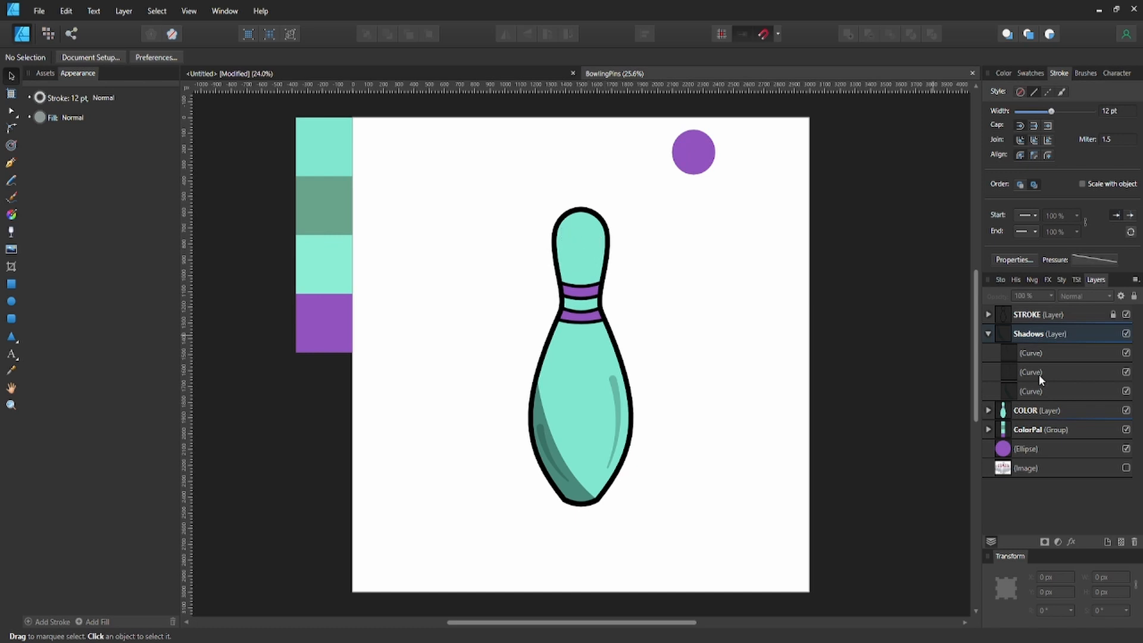
- Collapse the Shadows layer and add a new layer above it named Highlights
click(988, 335)
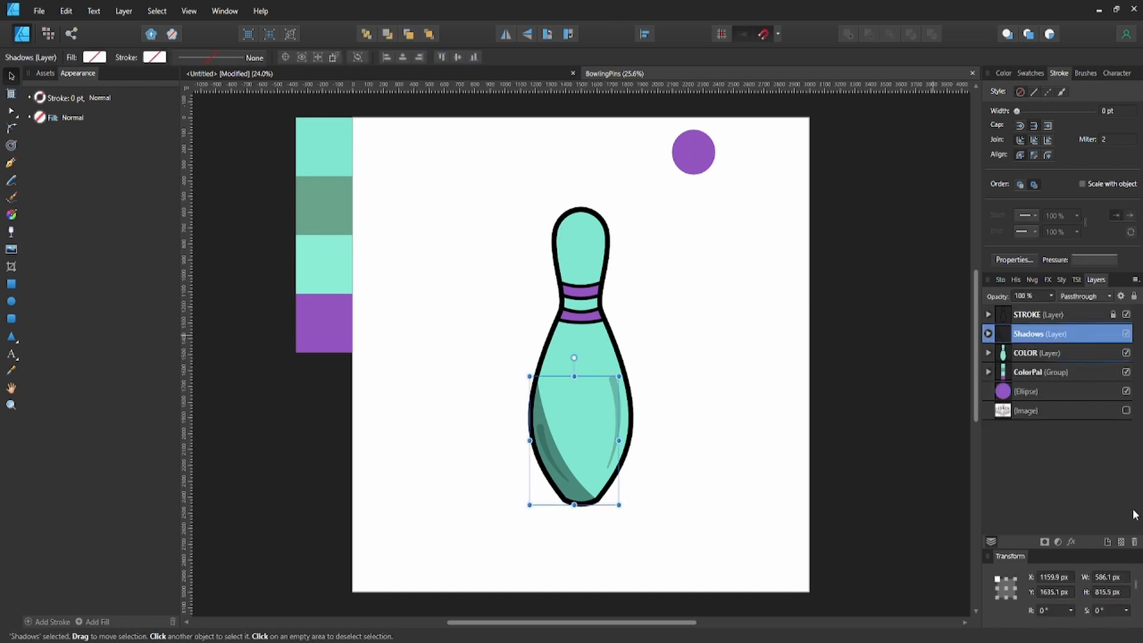
click(1111, 543)
double_click(1024, 335)
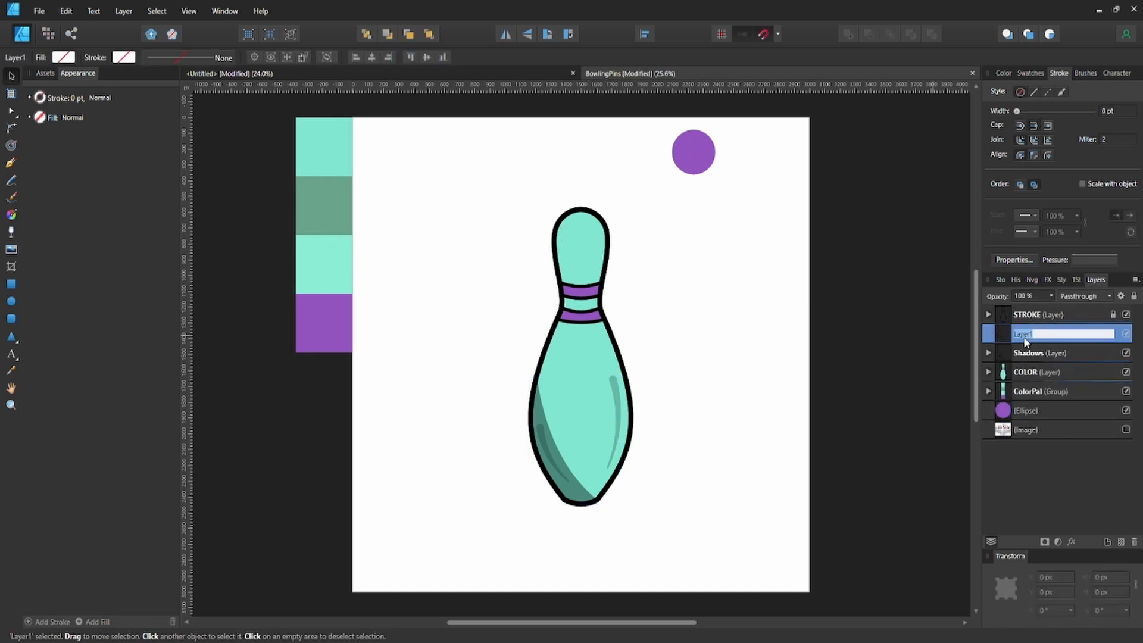
text(Highlights)
key(Return)
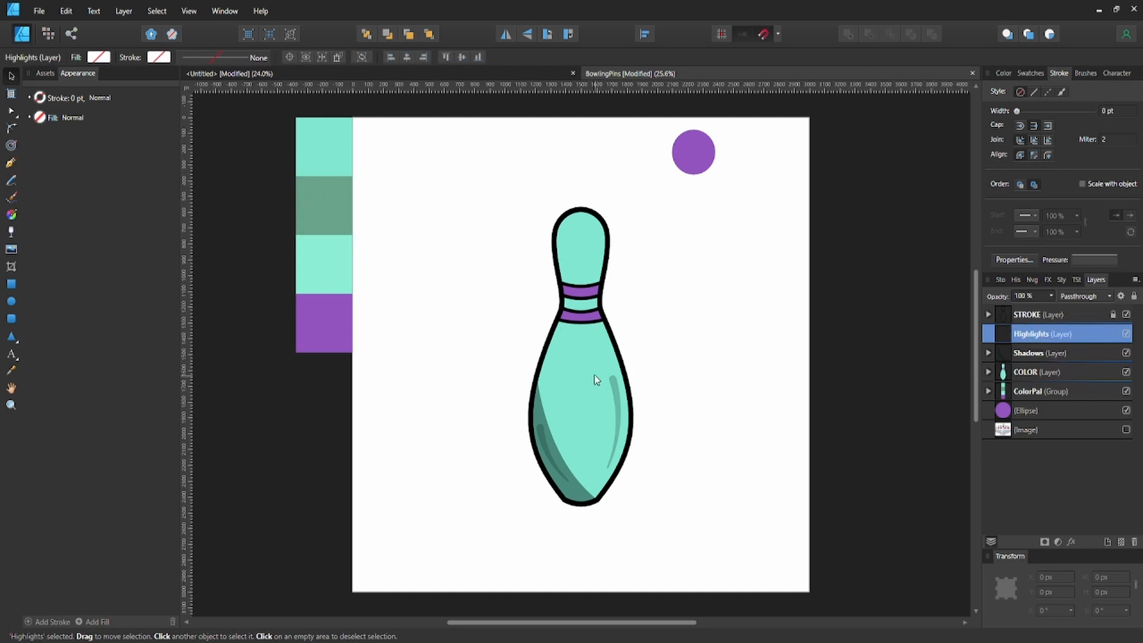
- Draw a curved Pen line about 89 × 230 px along the upper left inside of the pin's head
key(p)
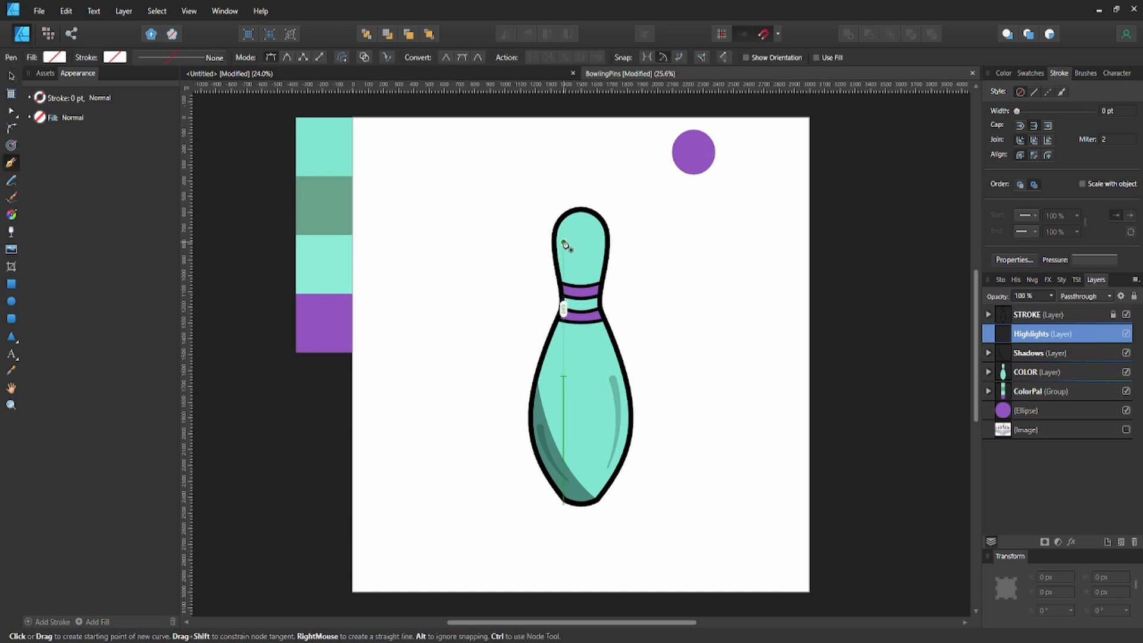
scroll(595, 240, up, 1)
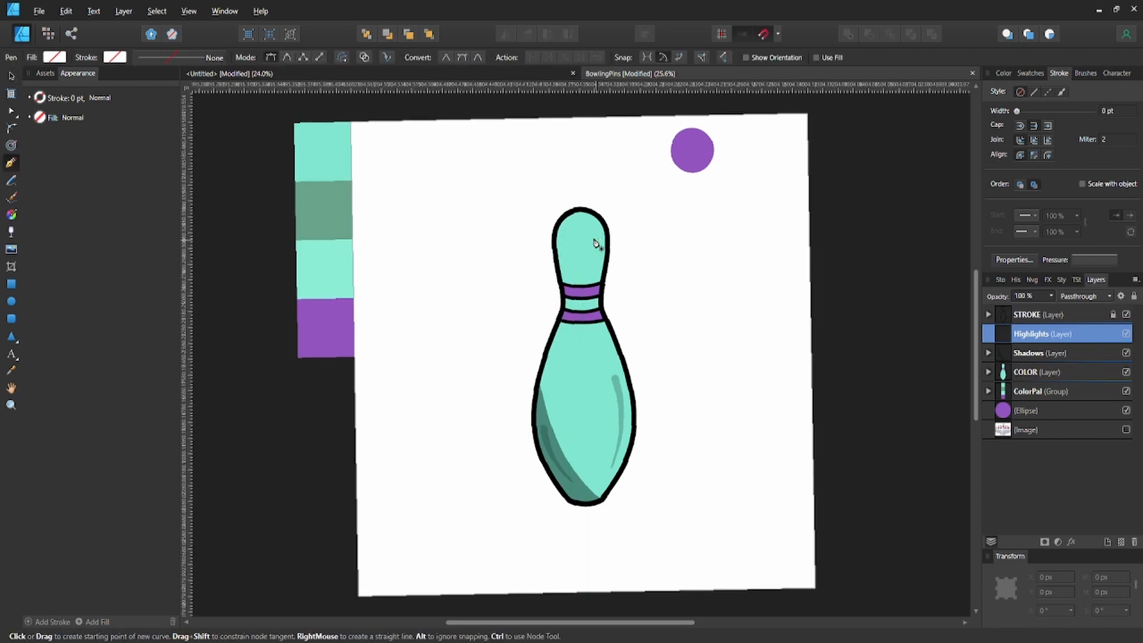
scroll(595, 241, down, 1)
scroll(596, 241, up, 3)
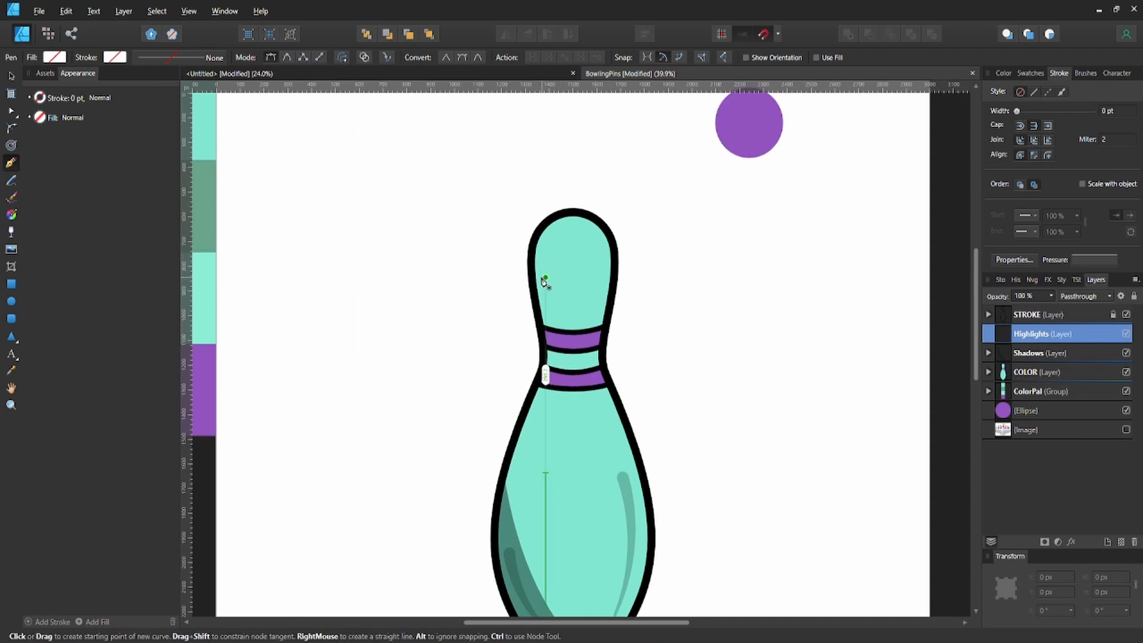
click(572, 228)
drag(553, 285, 558, 322)
key(v)
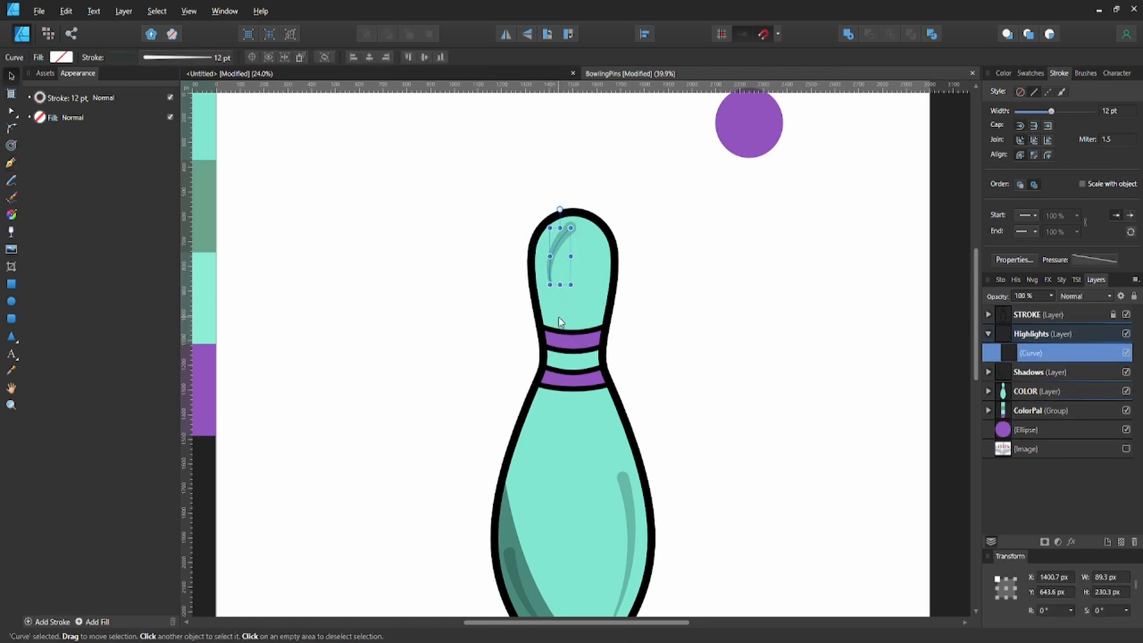
- Shift the head's curved line about 20 px left and 18 px down, closer to the pin's outline
key(shift+Left)
key(shift+Left)
key(shift+Down)
key(shift+Down)
key(shift+Down)
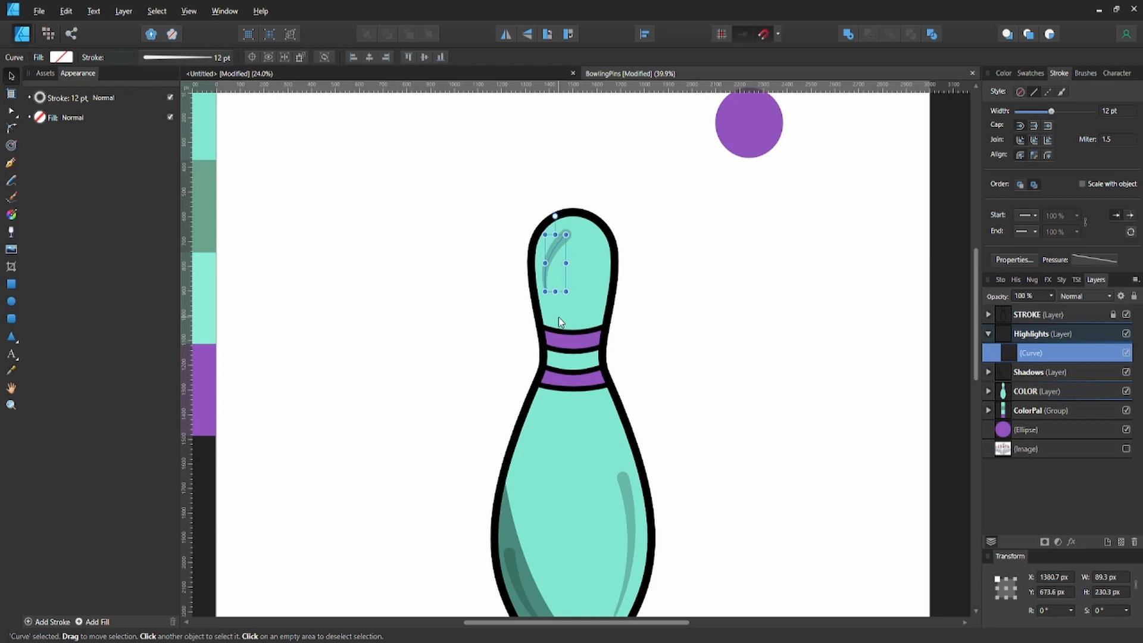
key(shift+Left)
key(Up)
key(Up)
key(Up)
key(shift+Right)
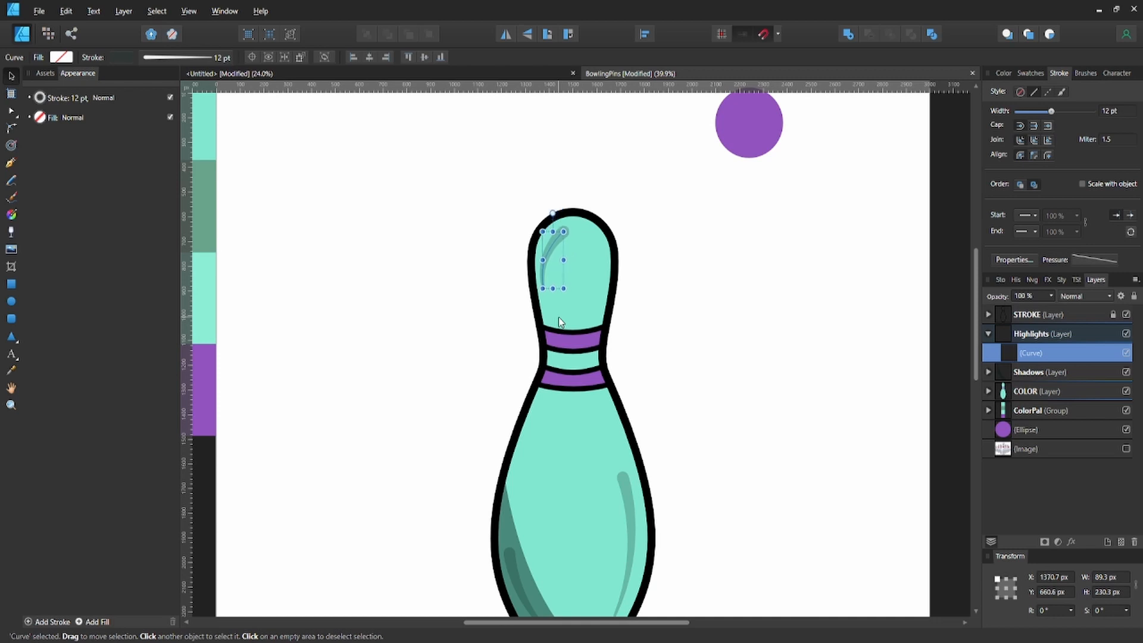
key(Up)
key(Up)
key(Up)
key(Up)
key(Up)
key(Up)
key(Up)
key(Up)
key(Up)
click(445, 268)
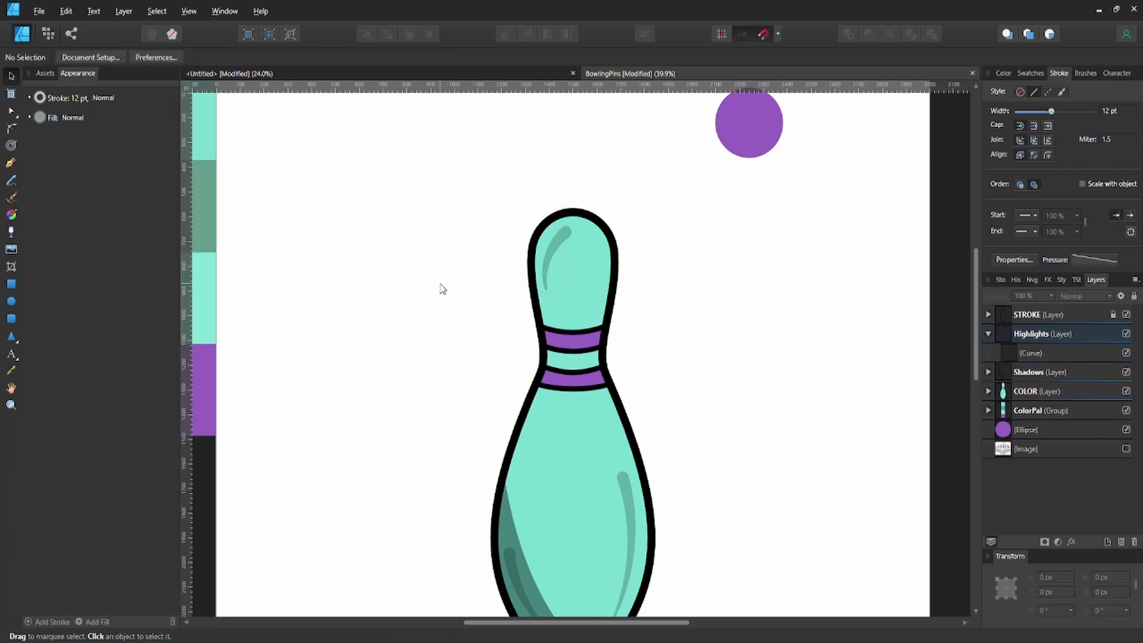
- Recolour the head curve's stroke to near-white and raise its colour opacity to full
click(564, 242)
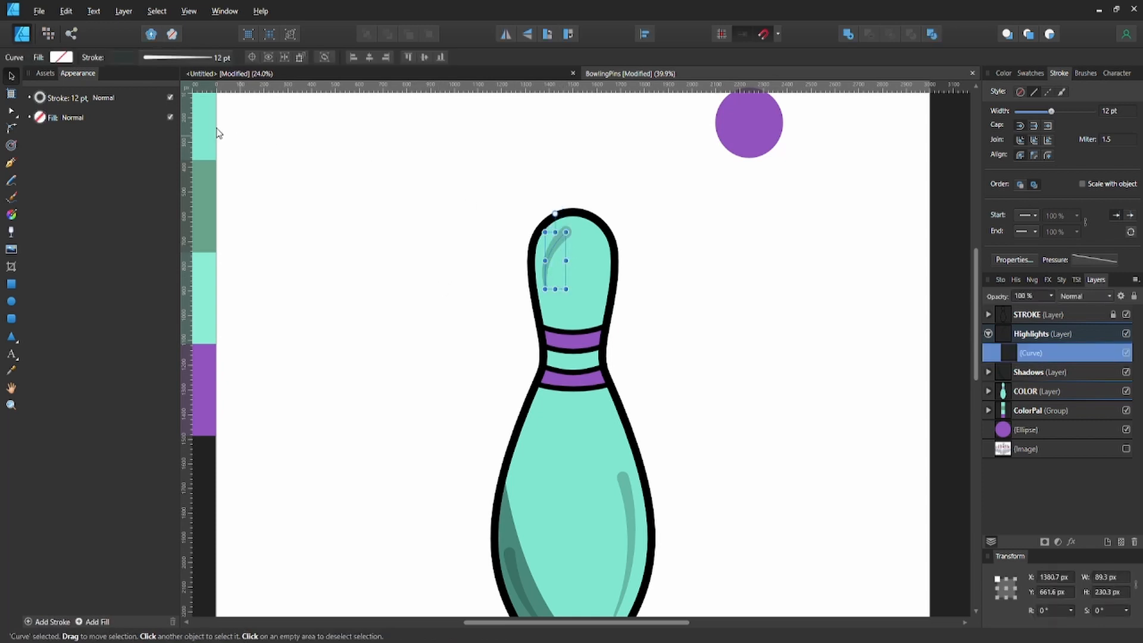
click(117, 60)
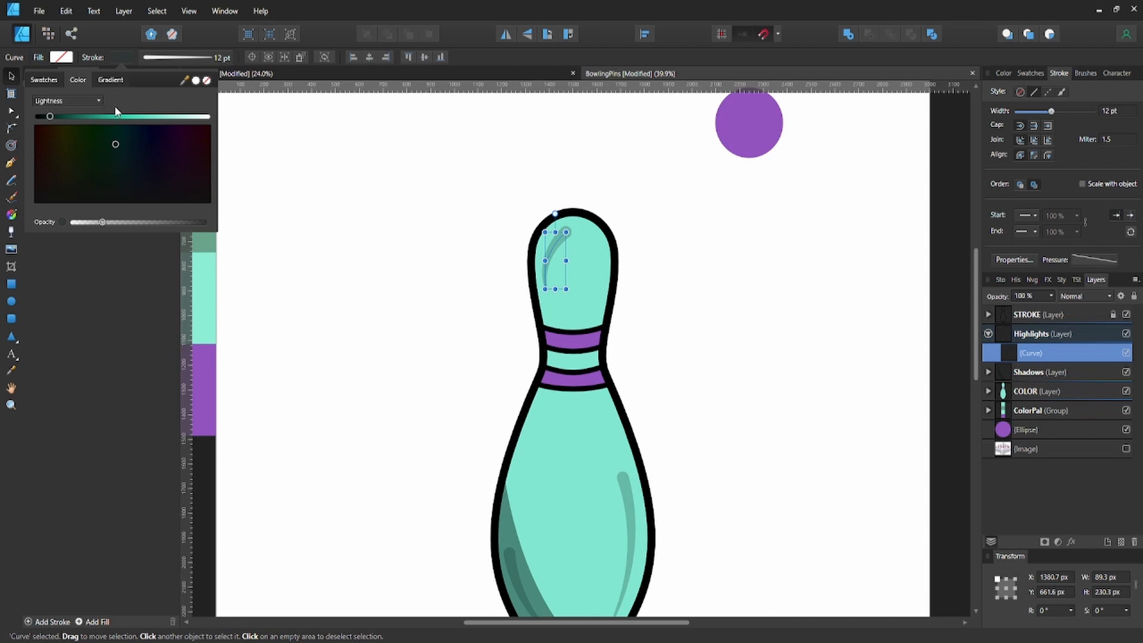
drag(196, 120, 201, 119)
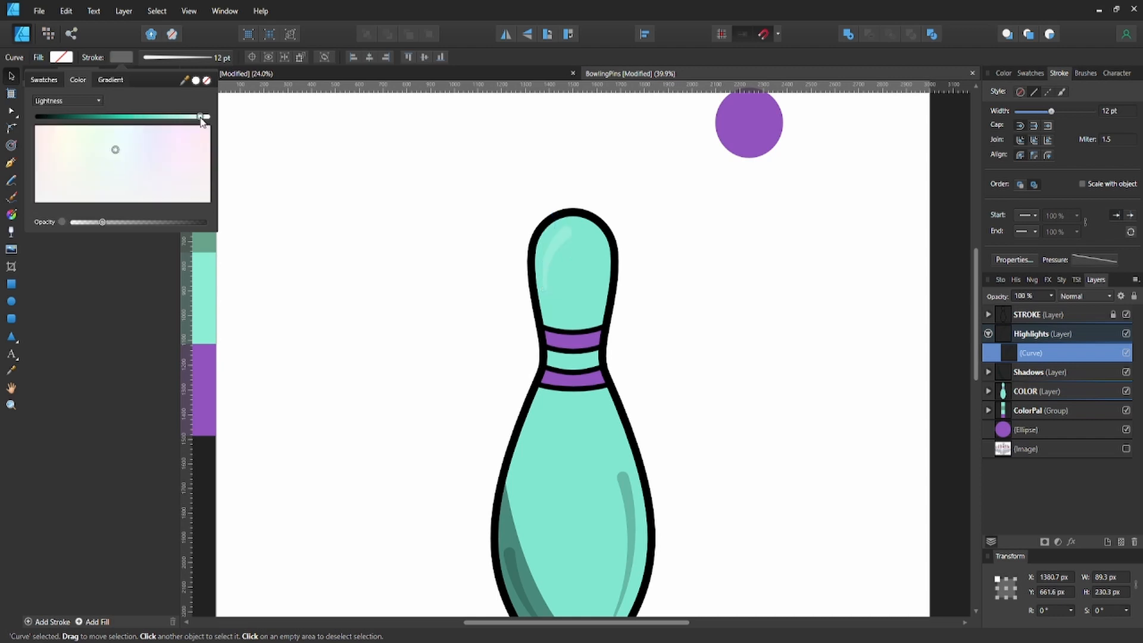
drag(174, 223, 222, 226)
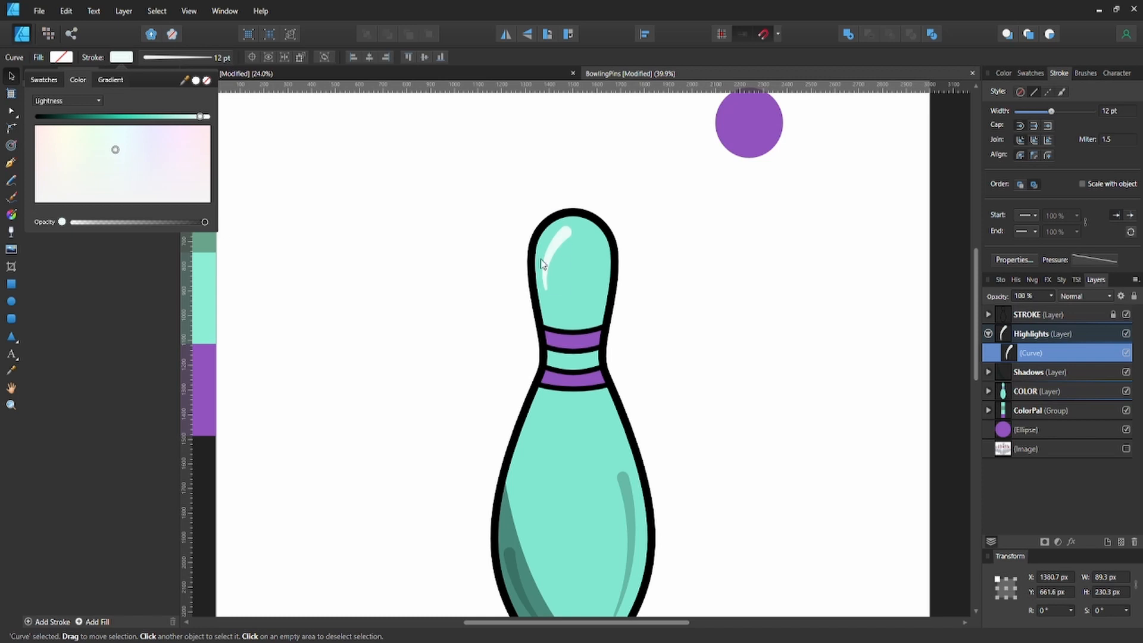
click(620, 257)
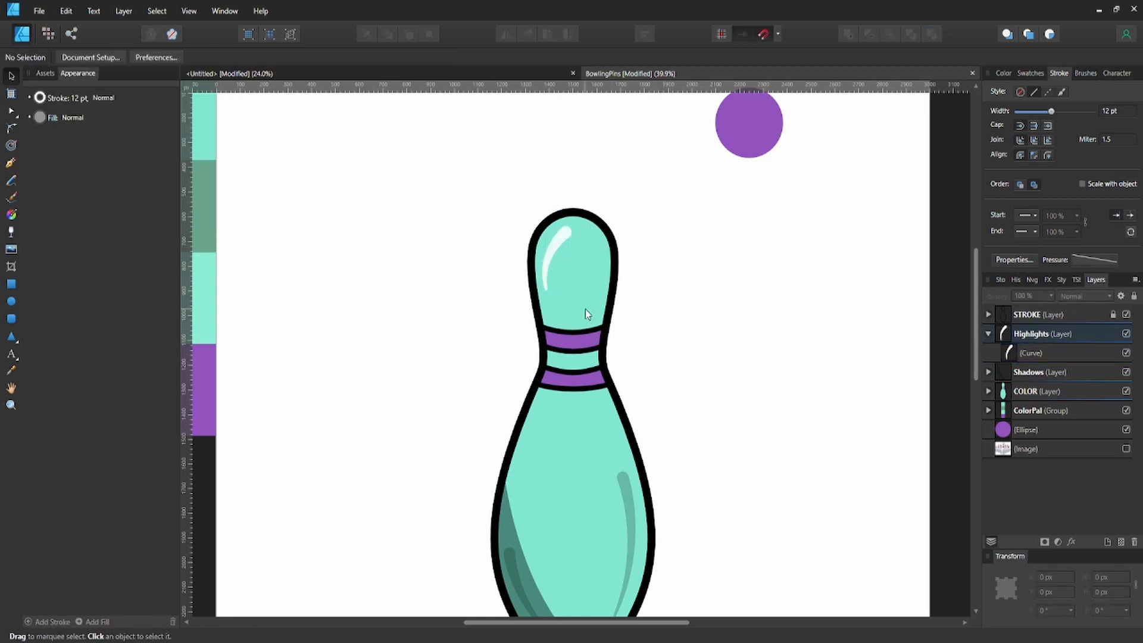
- Draw a slanted straight Pen line about 280 px long on the upper left of the pin's body, below the stripes
scroll(585, 309, down, 3)
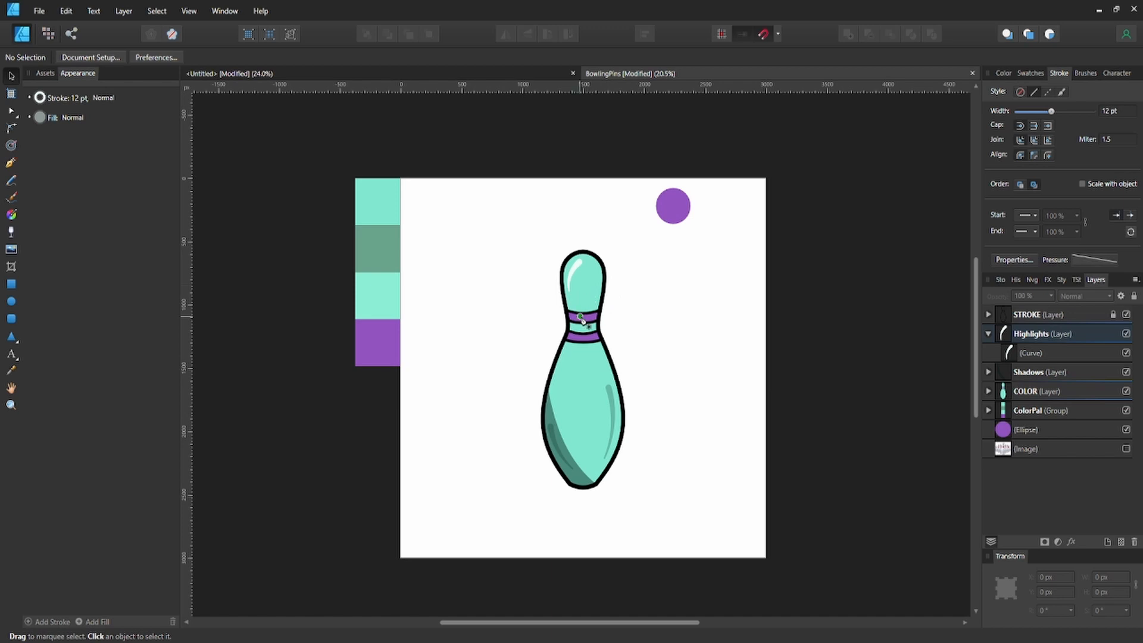
key(p)
scroll(592, 322, up, 2)
scroll(562, 386, up, 1)
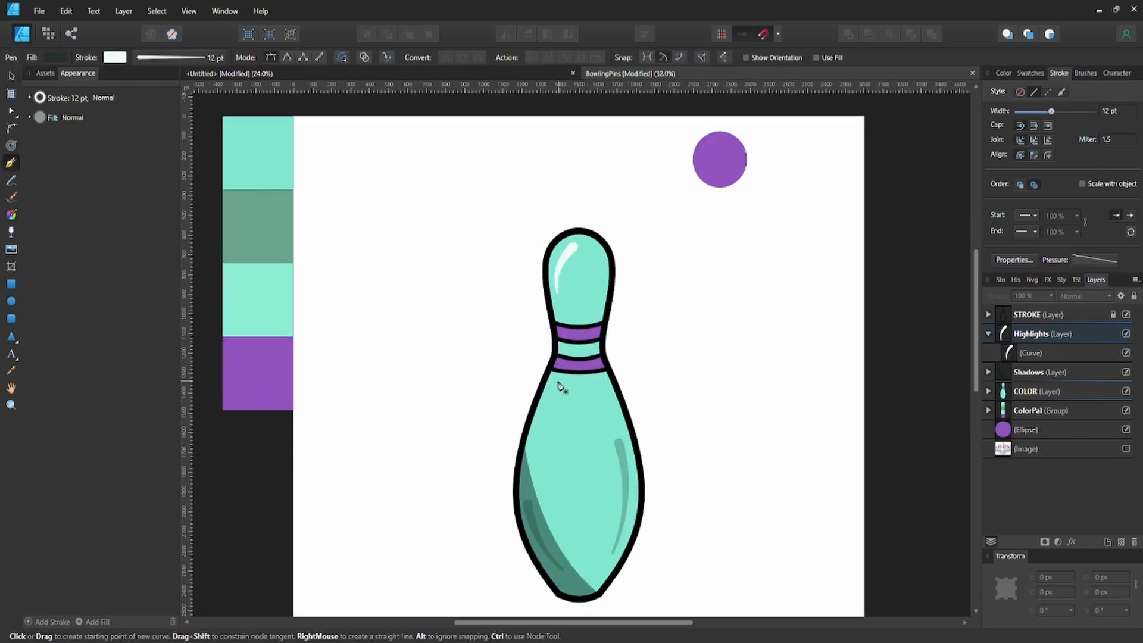
click(557, 380)
click(540, 433)
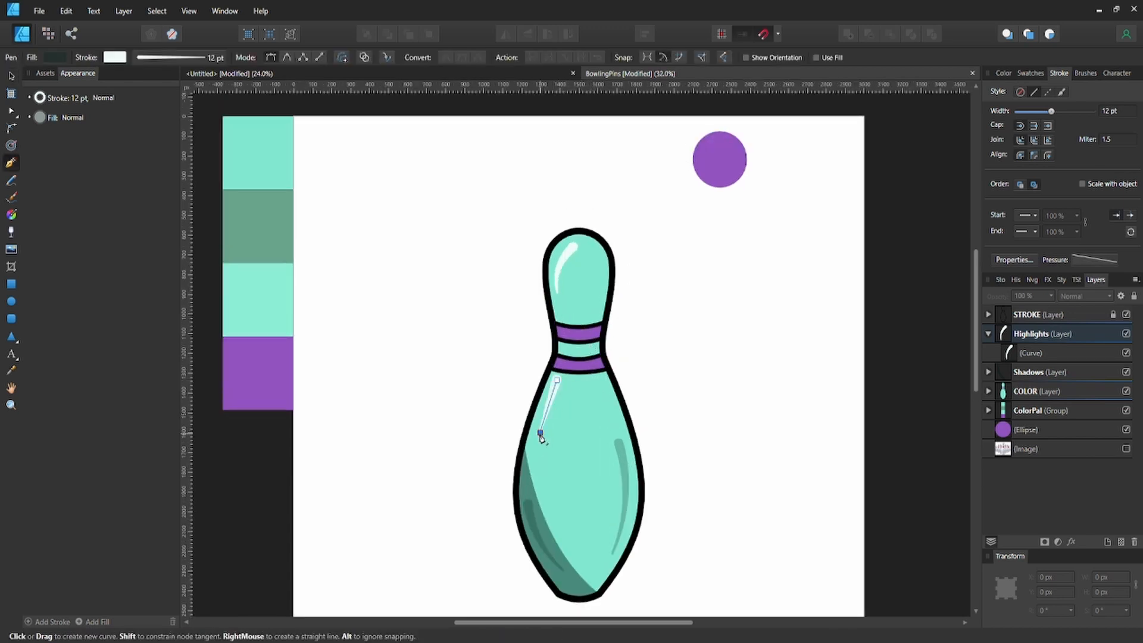
key(v)
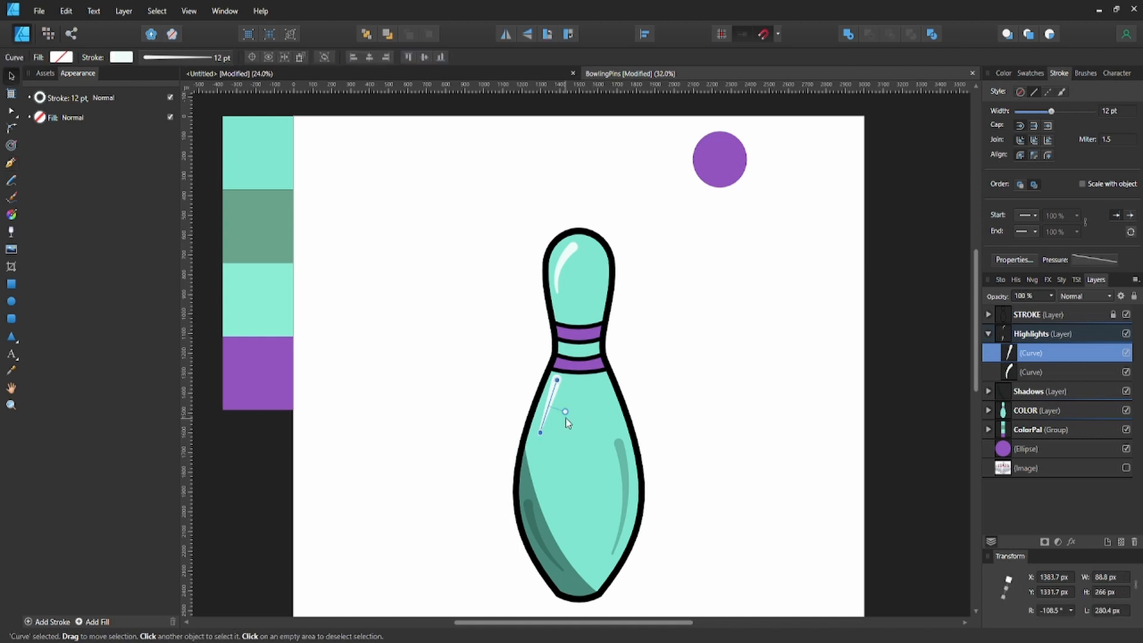
- Move the slanted body highlight 40 px down
key(shift+Down)
key(shift+Down)
key(shift+Down)
key(shift+Down)
key(shift+Left)
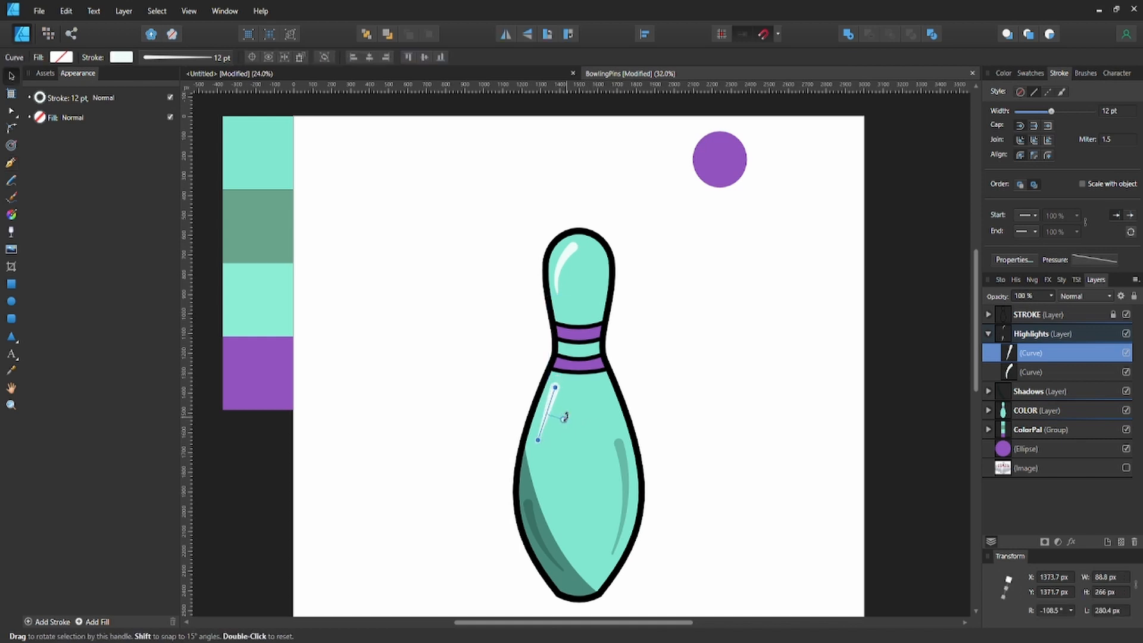
key(shift+Right)
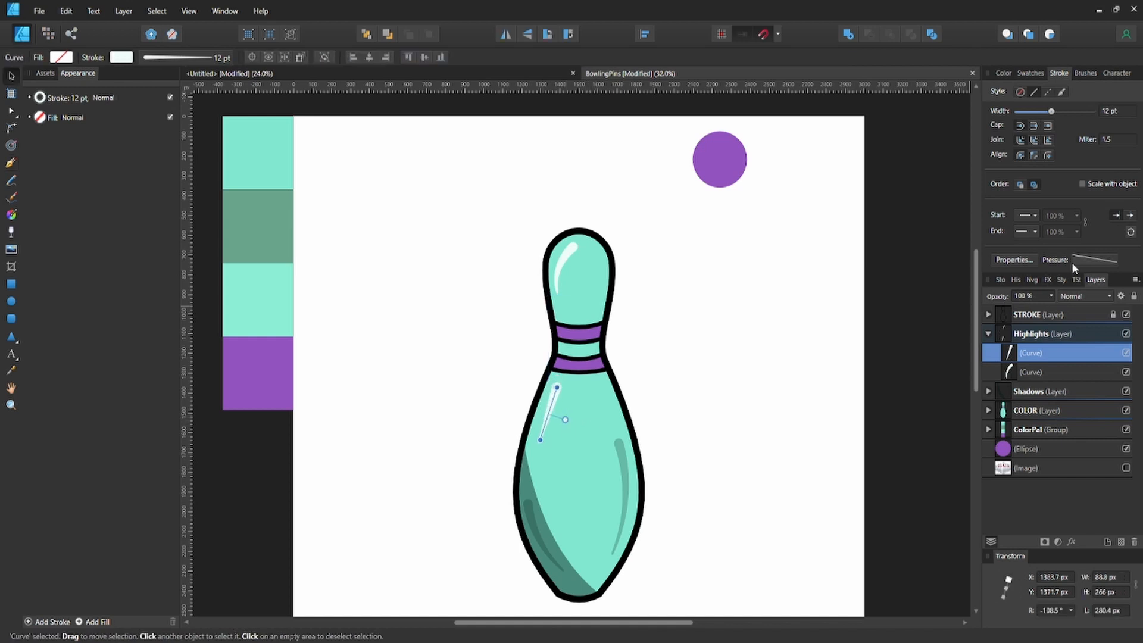
- Save the body highlight's one-sided taper as a pressure profile and reset its stroke pressure to uniform
click(1094, 260)
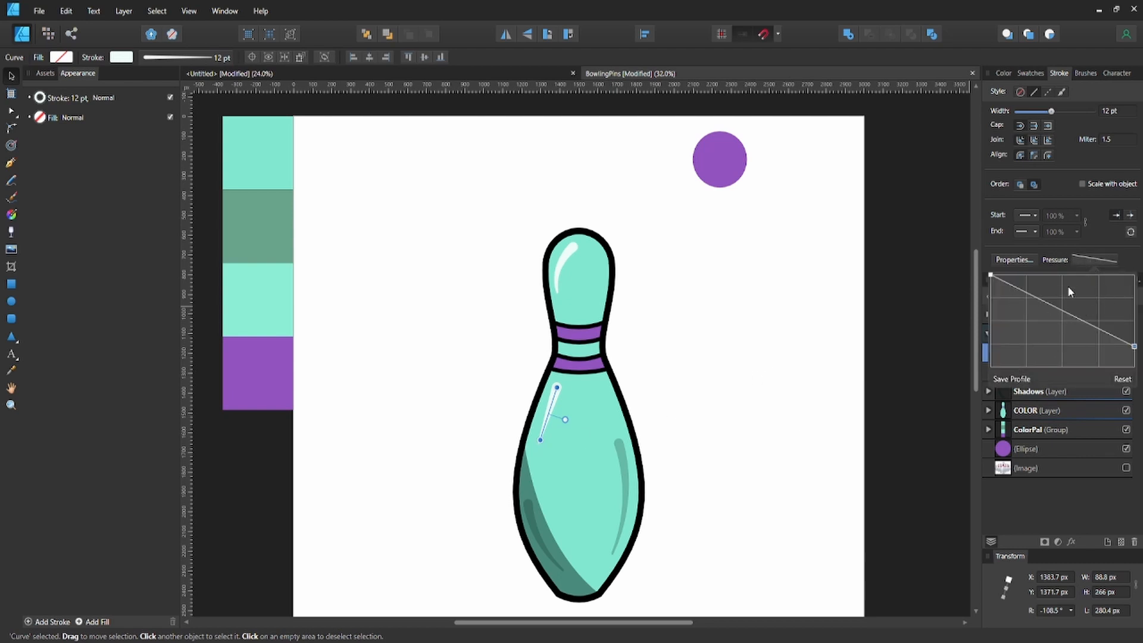
click(1019, 379)
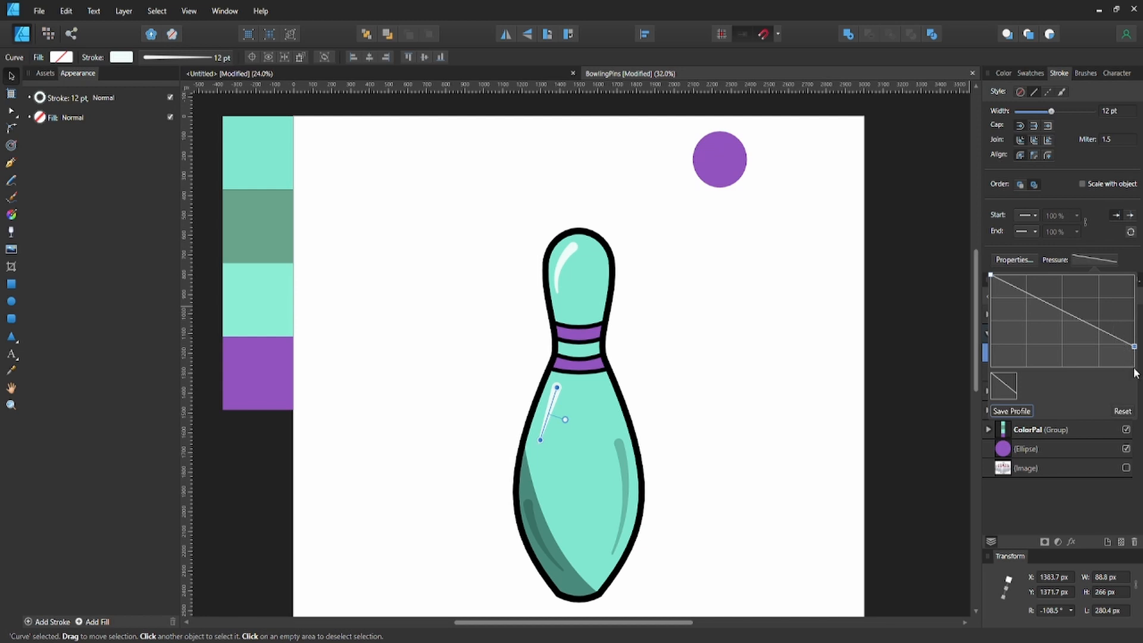
click(1121, 414)
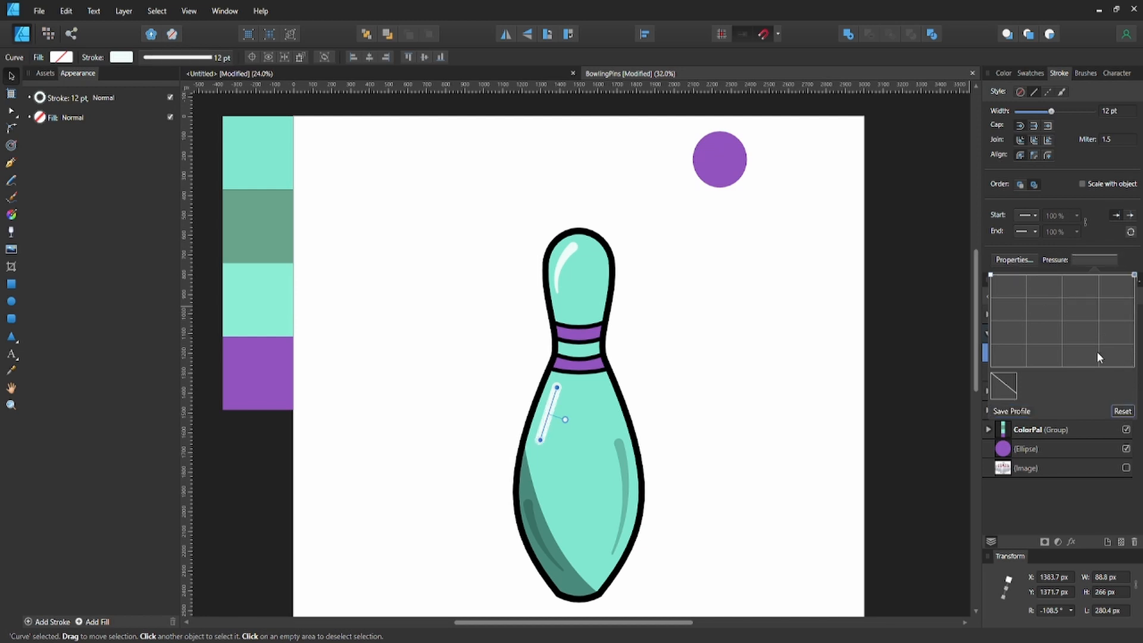
- Add a midpoint to the body highlight's pressure curve and lower both ends so the line tapers from a full-width middle
click(1062, 274)
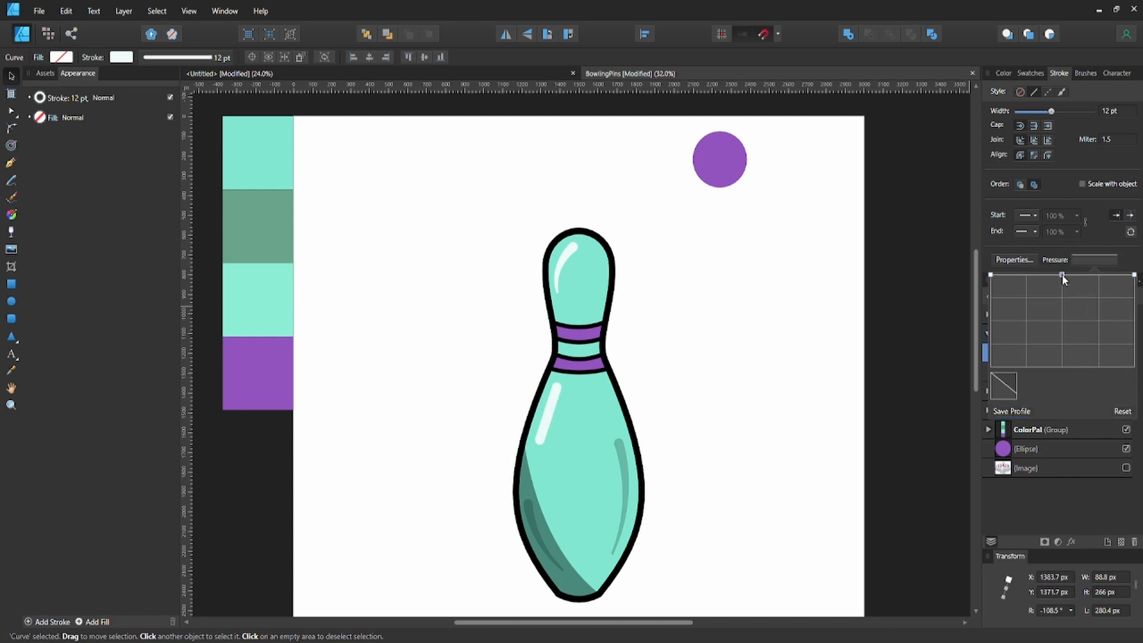
click(992, 276)
drag(991, 275, 997, 350)
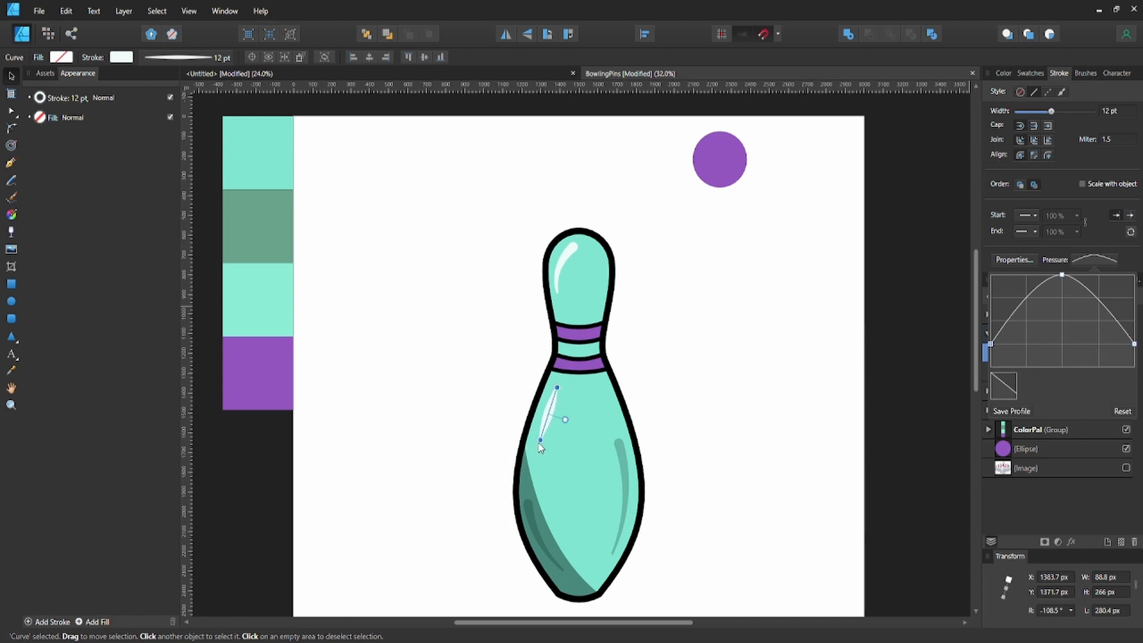
click(525, 383)
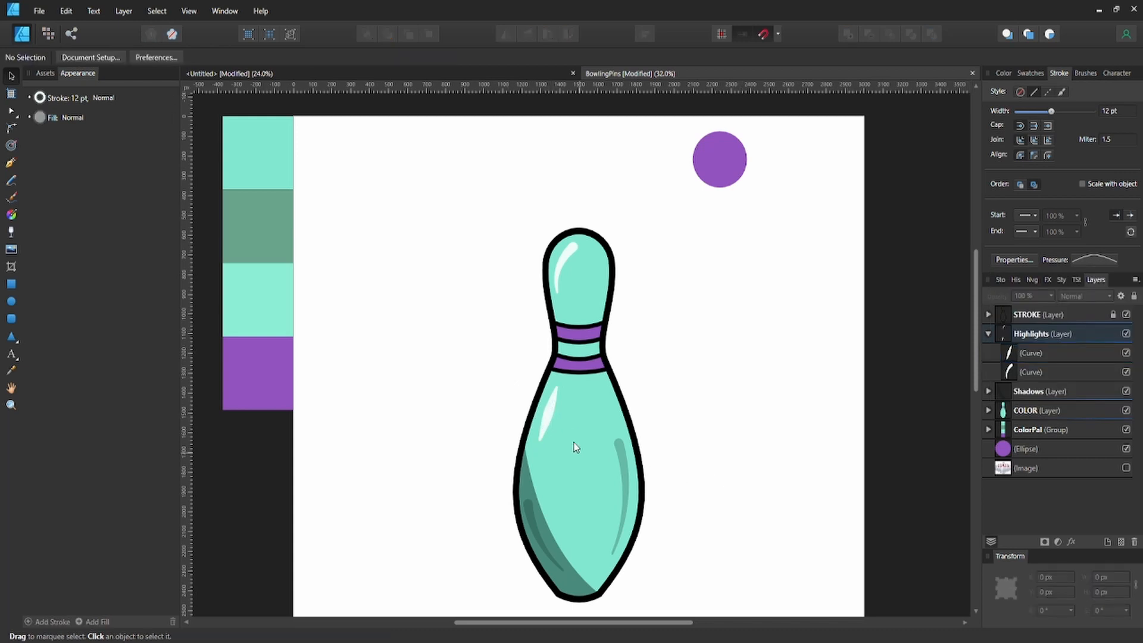
click(554, 414)
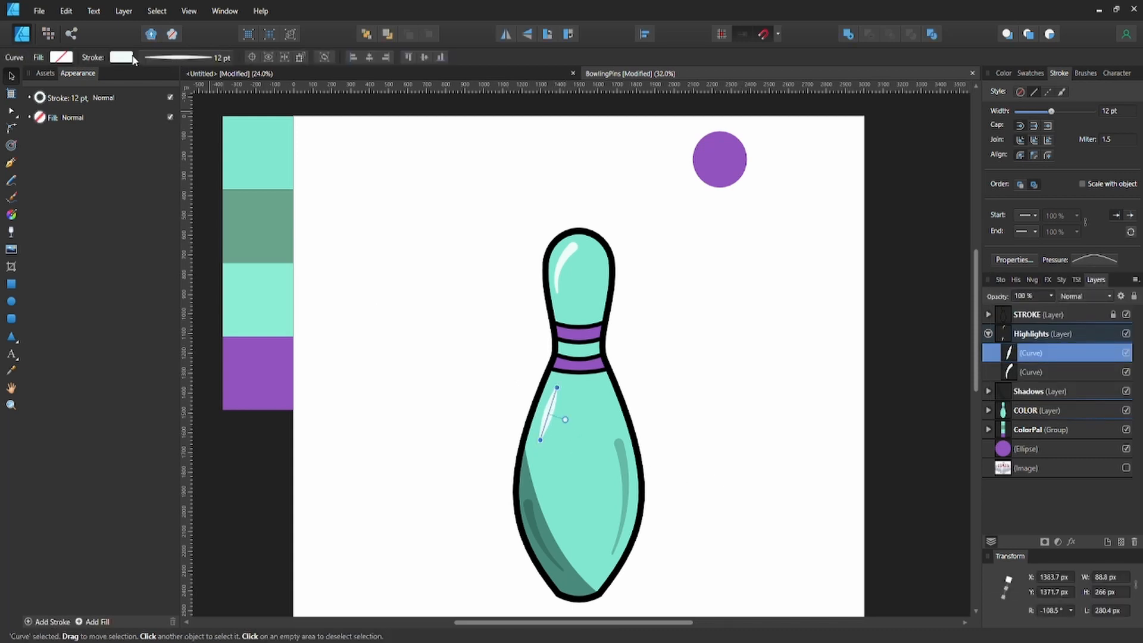
click(365, 233)
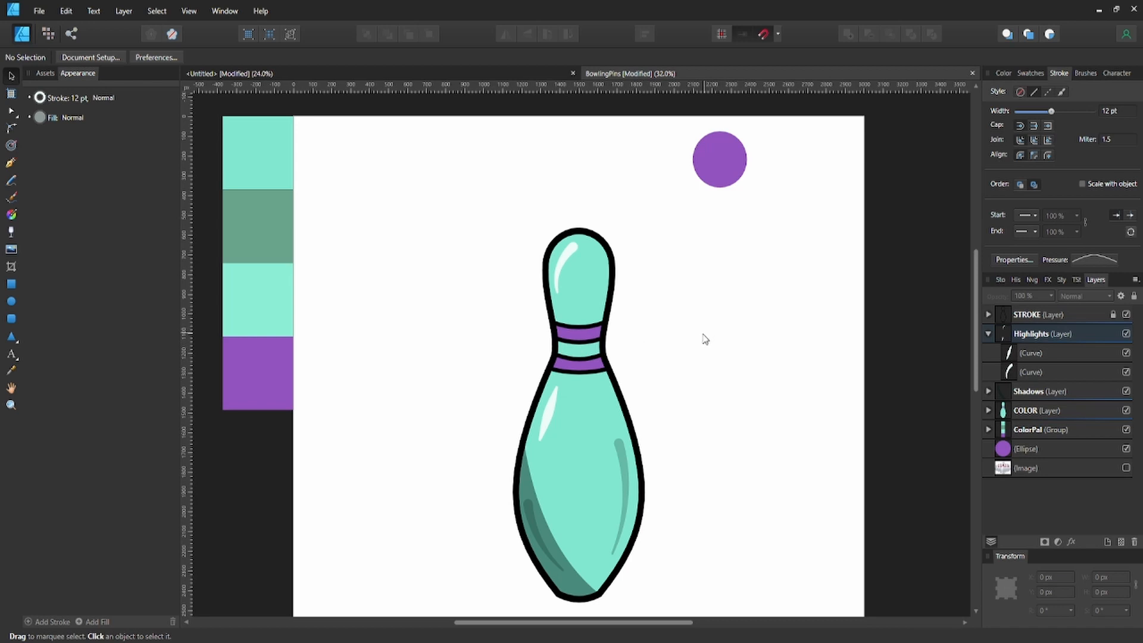
- Draw a short curved Pen highlight about 29 × 173 px along the right inside of the pin's head, above the stripes
key(p)
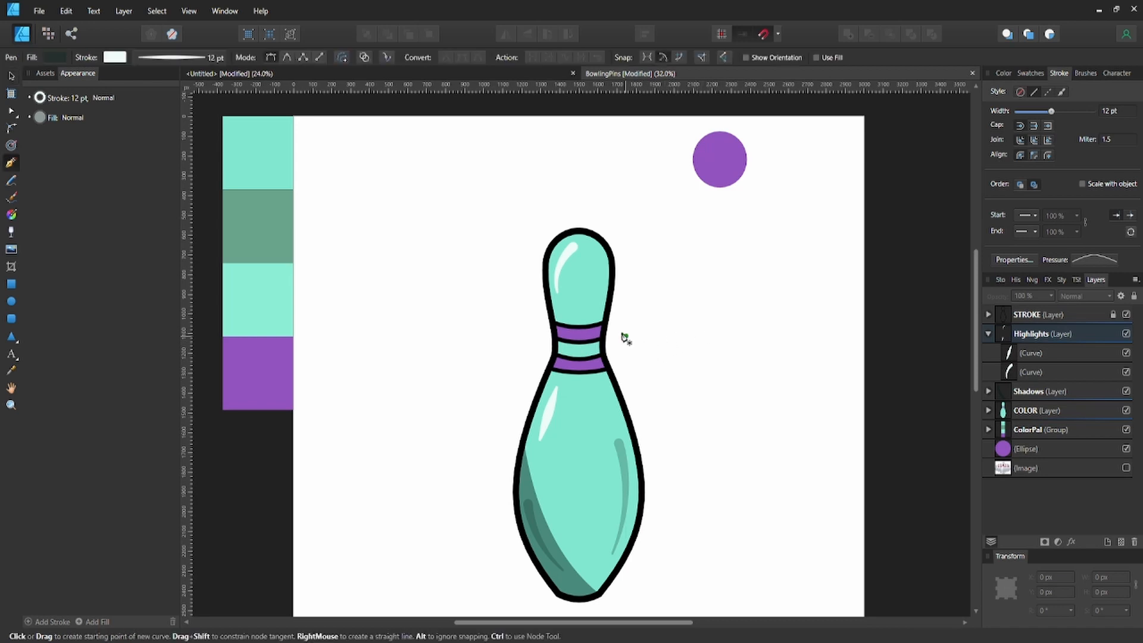
scroll(618, 333, up, 3)
click(592, 233)
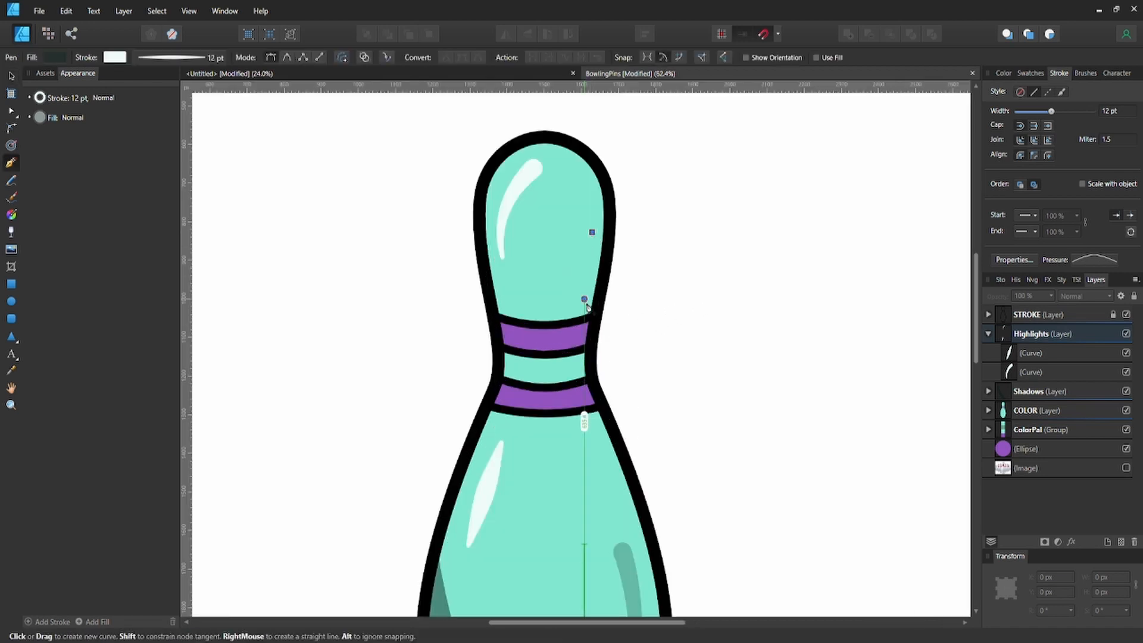
drag(584, 298, 594, 337)
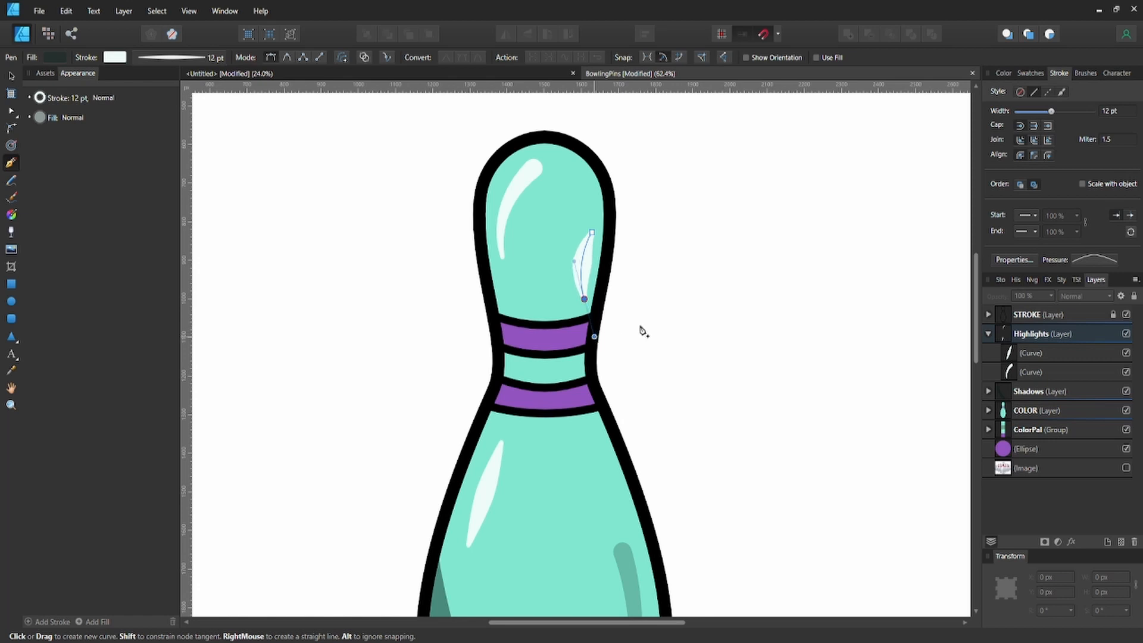
- Thin the new right-side head highlight by lowering the midpoint of its stroke pressure curve
click(1090, 255)
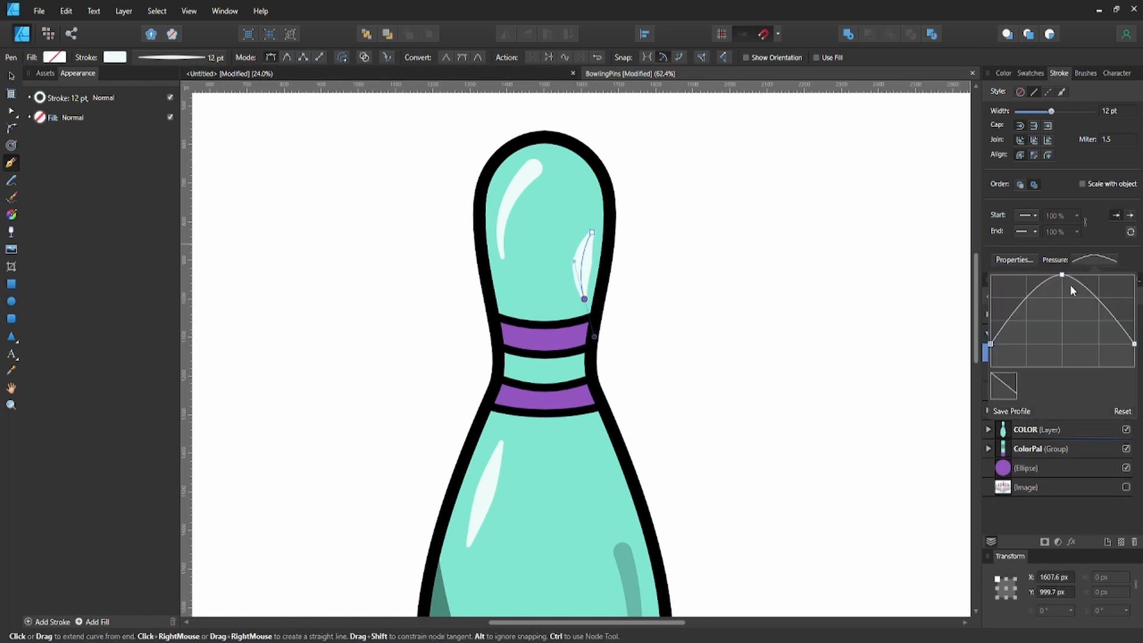
drag(1063, 275, 1063, 310)
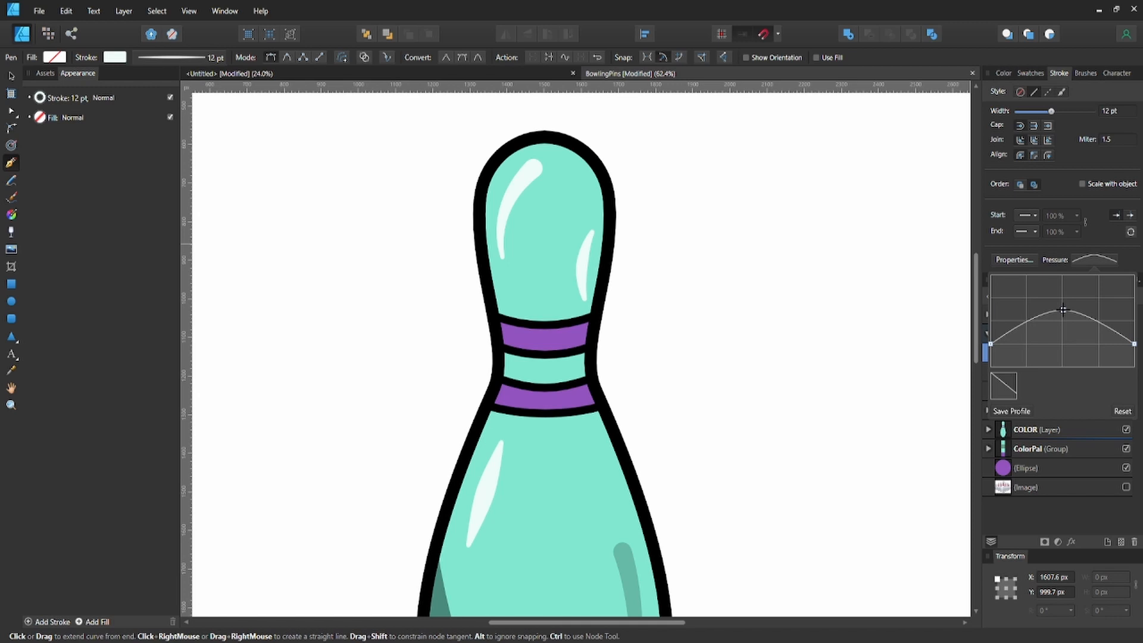
key(v)
- Lower the stroke opacity of the right-side head highlight to about half and save the document
click(129, 59)
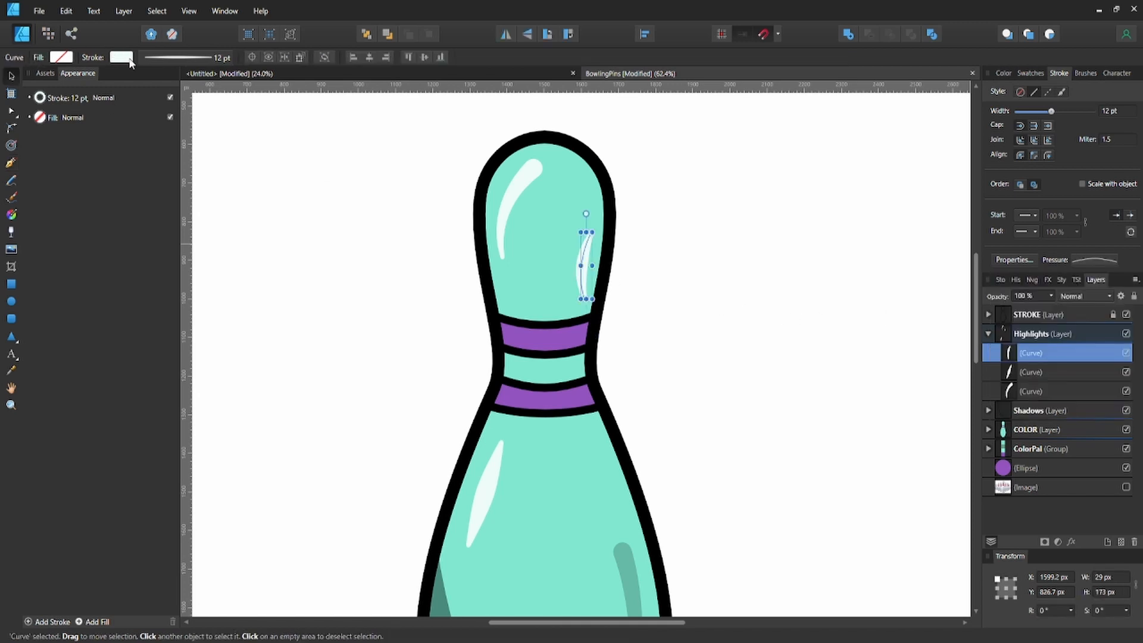
click(121, 57)
drag(140, 224, 135, 224)
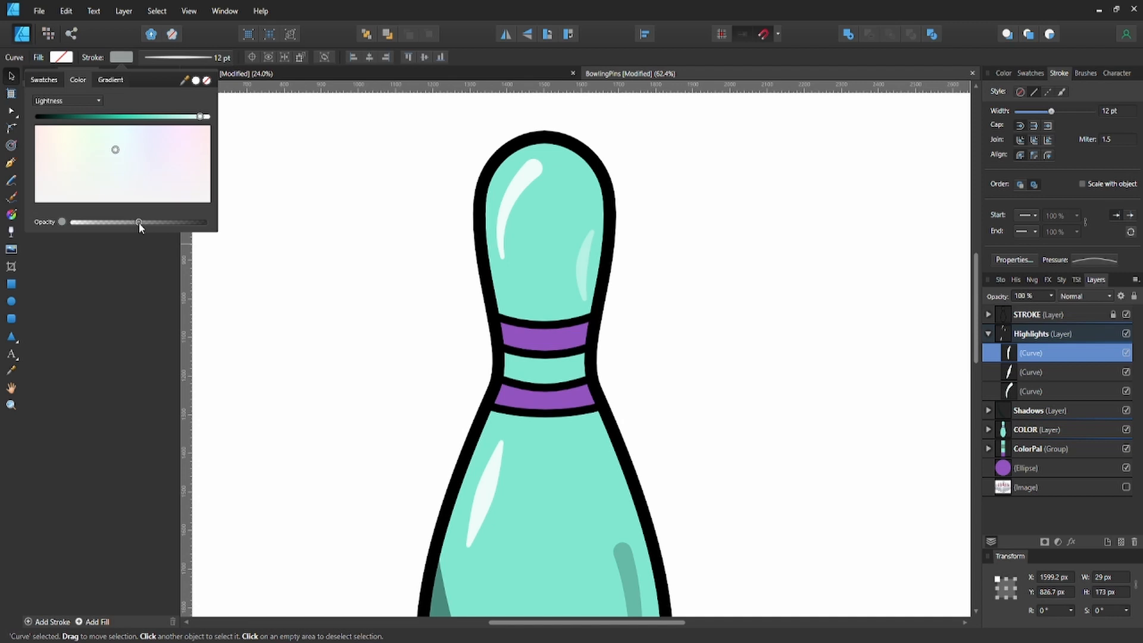
click(683, 277)
click(683, 276)
scroll(677, 274, down, 2)
key(p)
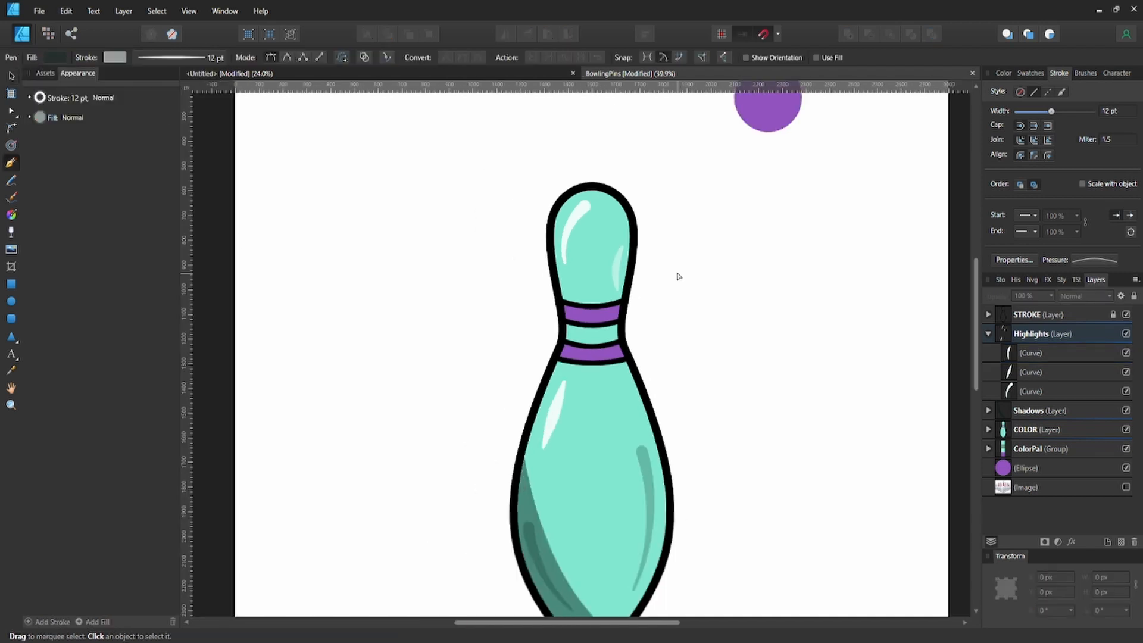
scroll(679, 276, down, 1)
key(v)
key(ctrl+s)
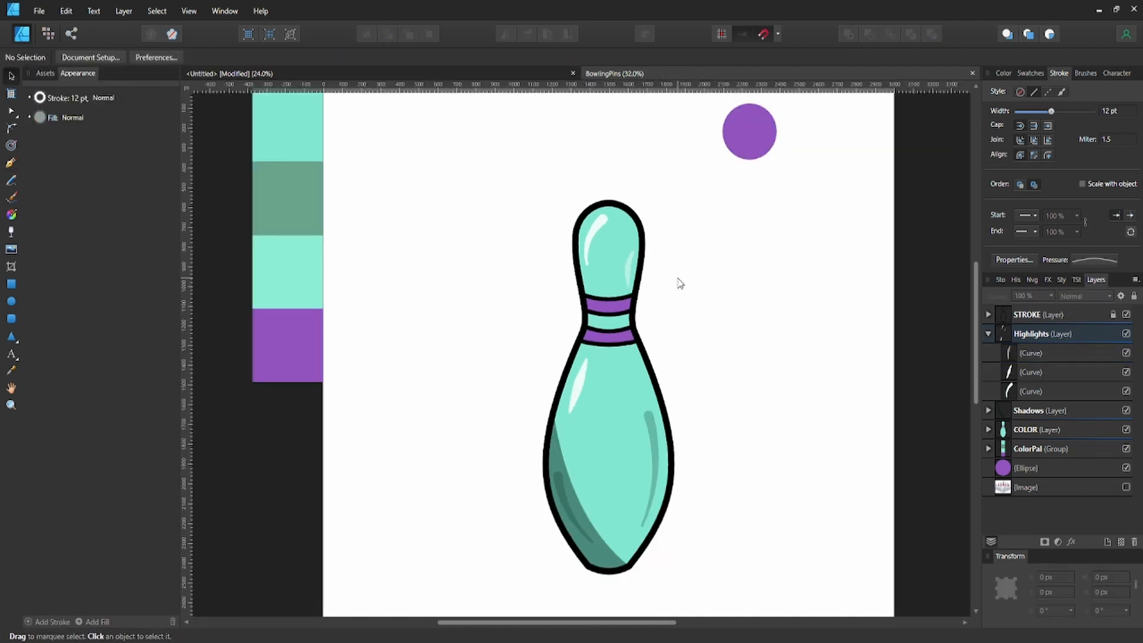
scroll(686, 276, down, 1)
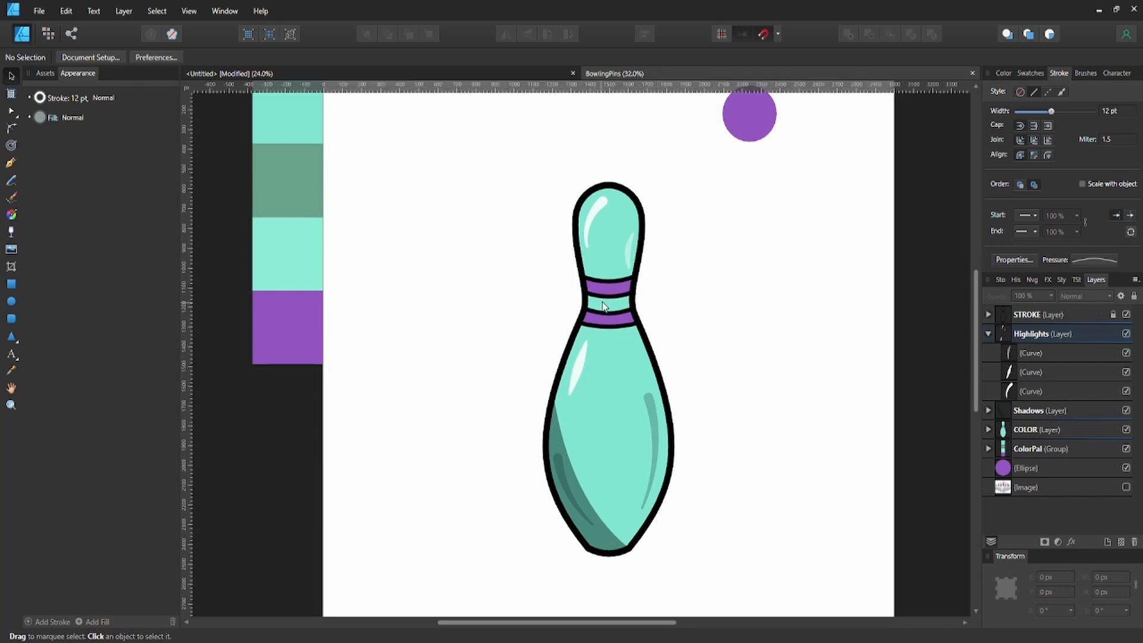
- Draw a downward-bowed Pen highlight about 143.5 × 15.8 px across the upper purple neck stripe, on the Highlights layer
scroll(603, 306, up, 2)
key(p)
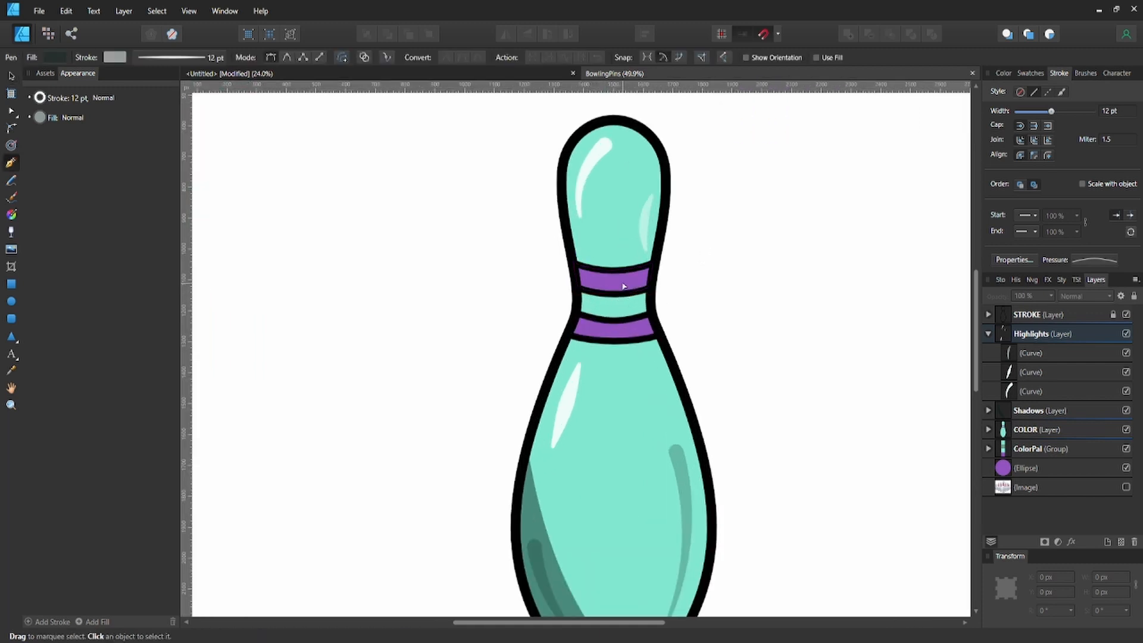
scroll(624, 287, up, 4)
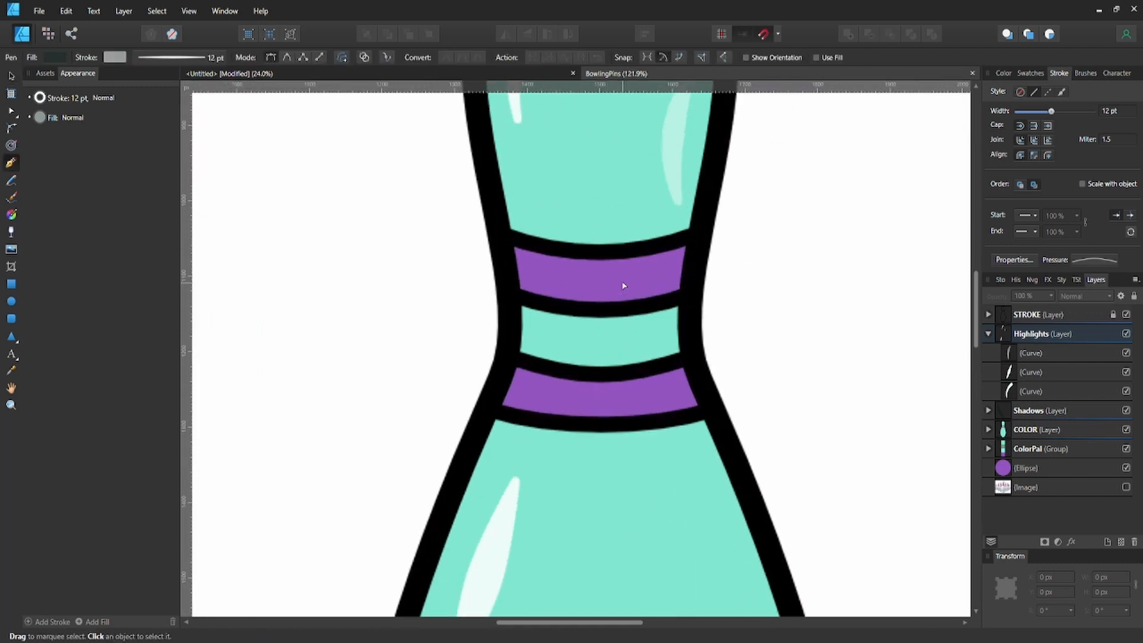
click(1018, 353)
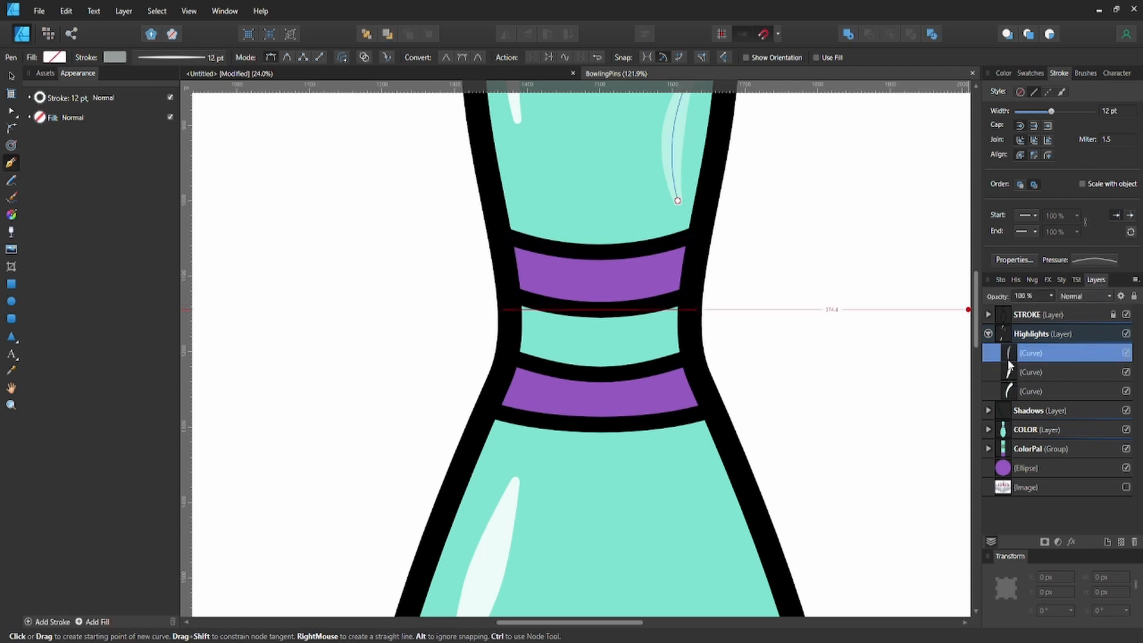
click(551, 265)
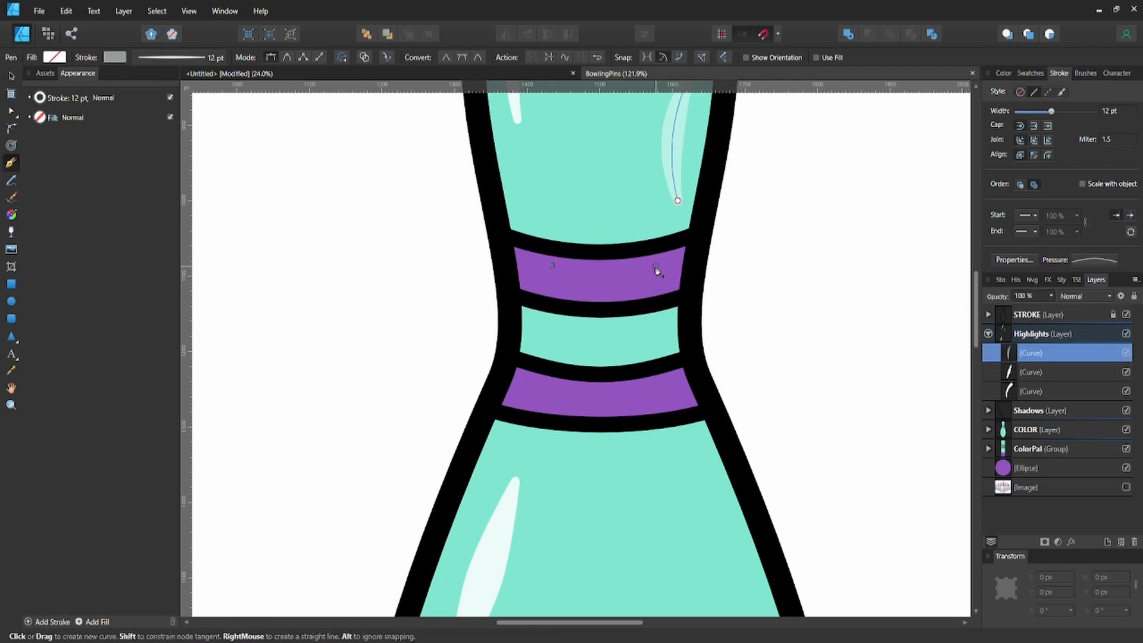
drag(657, 267, 717, 234)
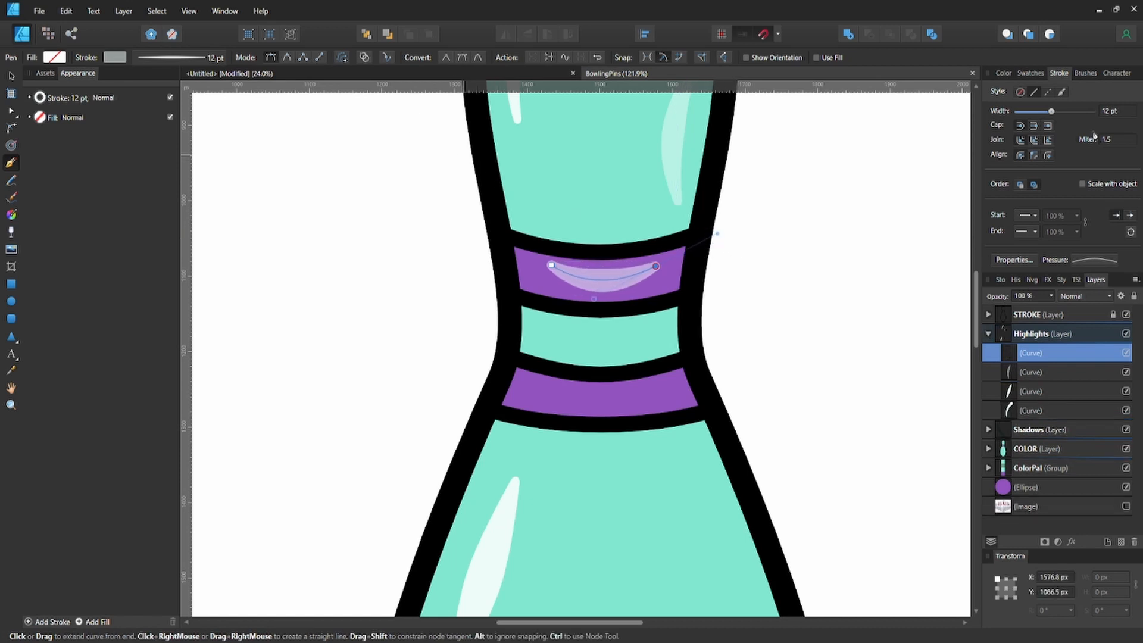
- Set the upper stripe highlight's stroke width to 6 pt and deselect the curve
click(202, 57)
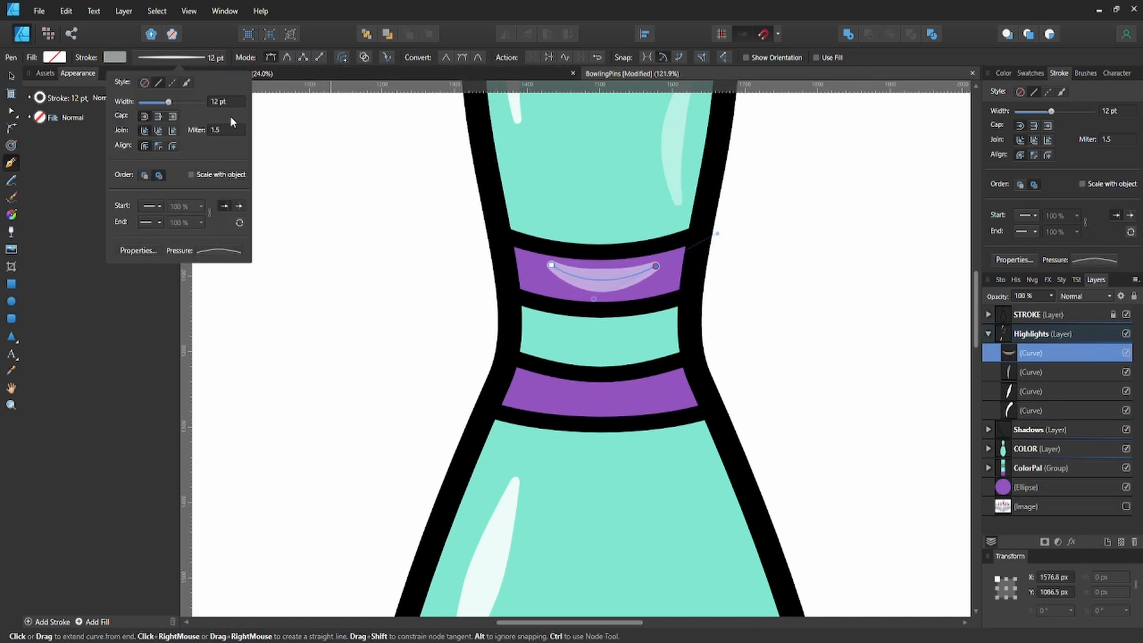
click(226, 102)
text(6)
key(Return)
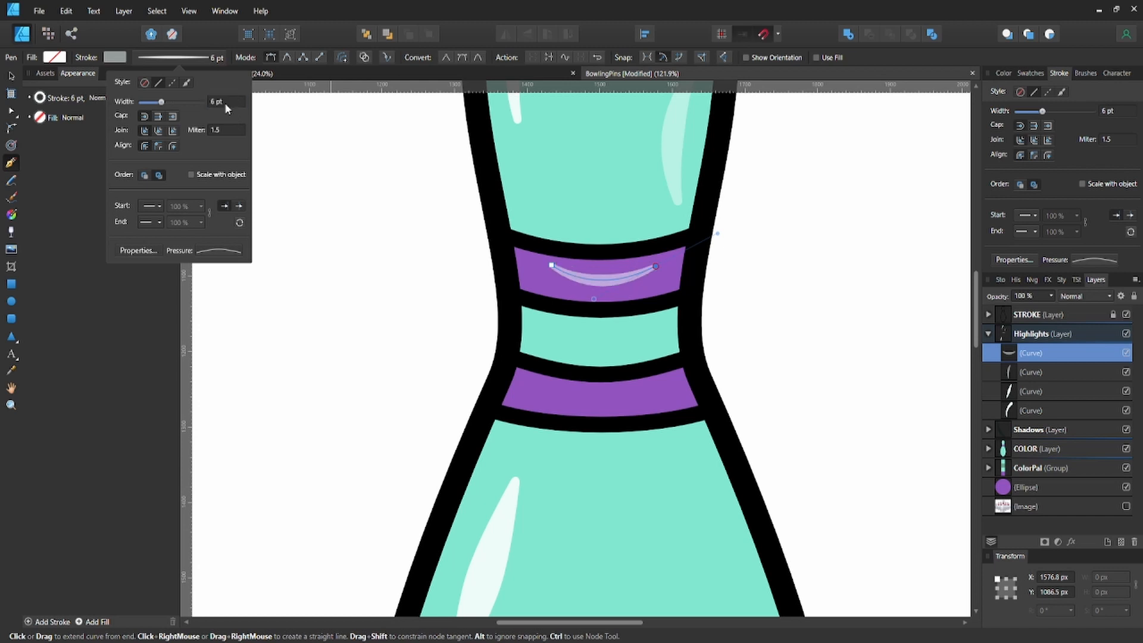
click(822, 226)
key(ctrl+z)
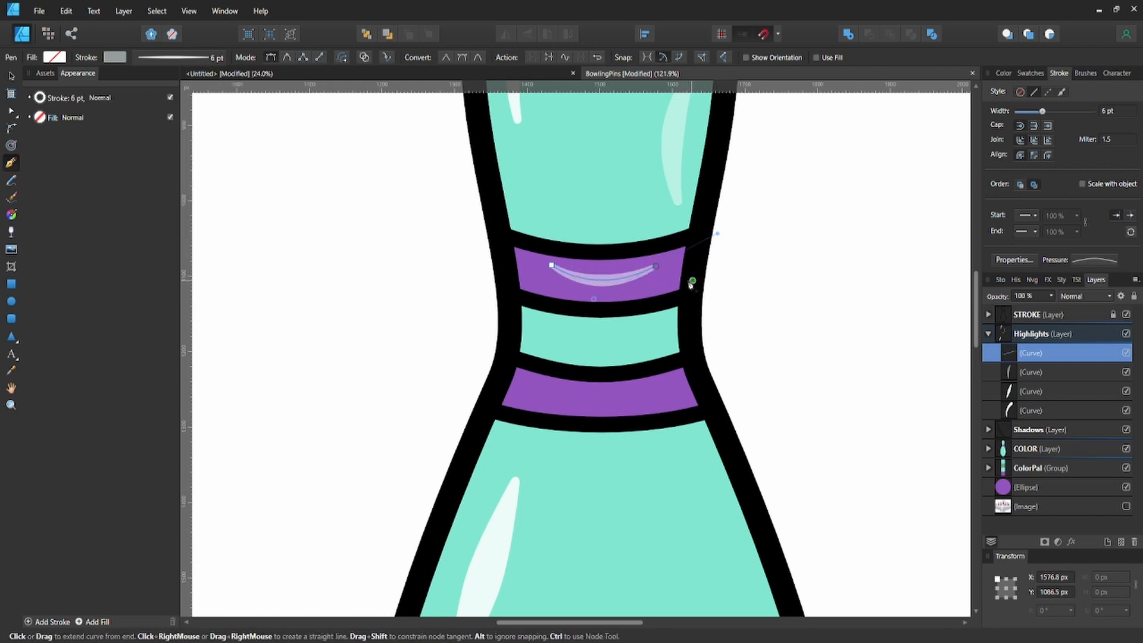
key(v)
click(709, 288)
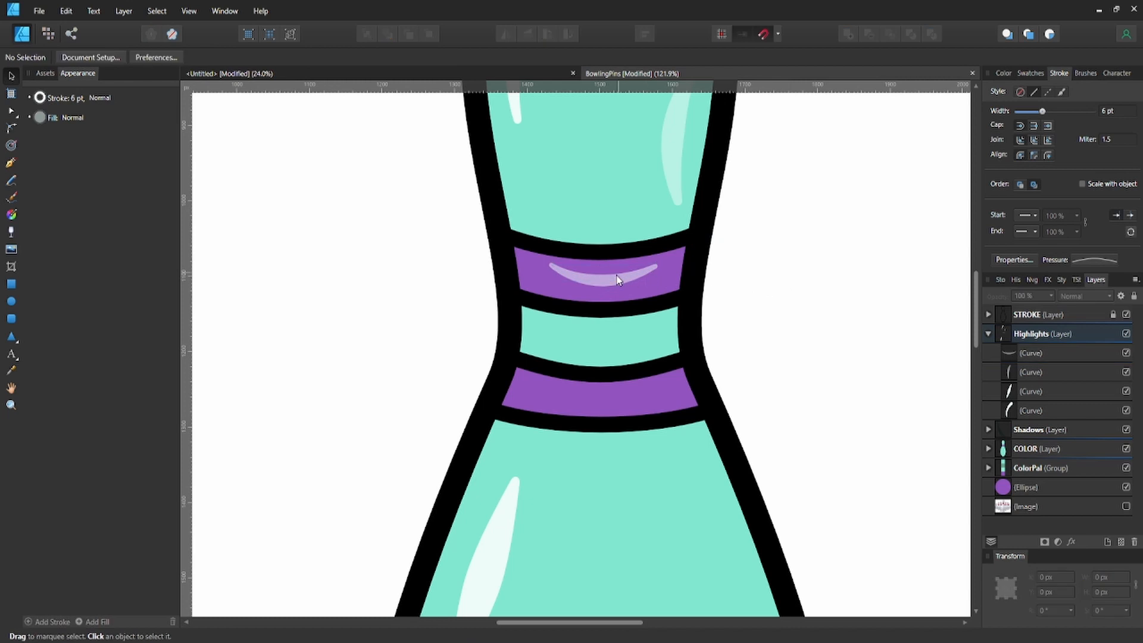
- Duplicate the upper stripe's highlight straight down onto the lower purple stripe and save the document
click(615, 279)
key(a)
key(v)
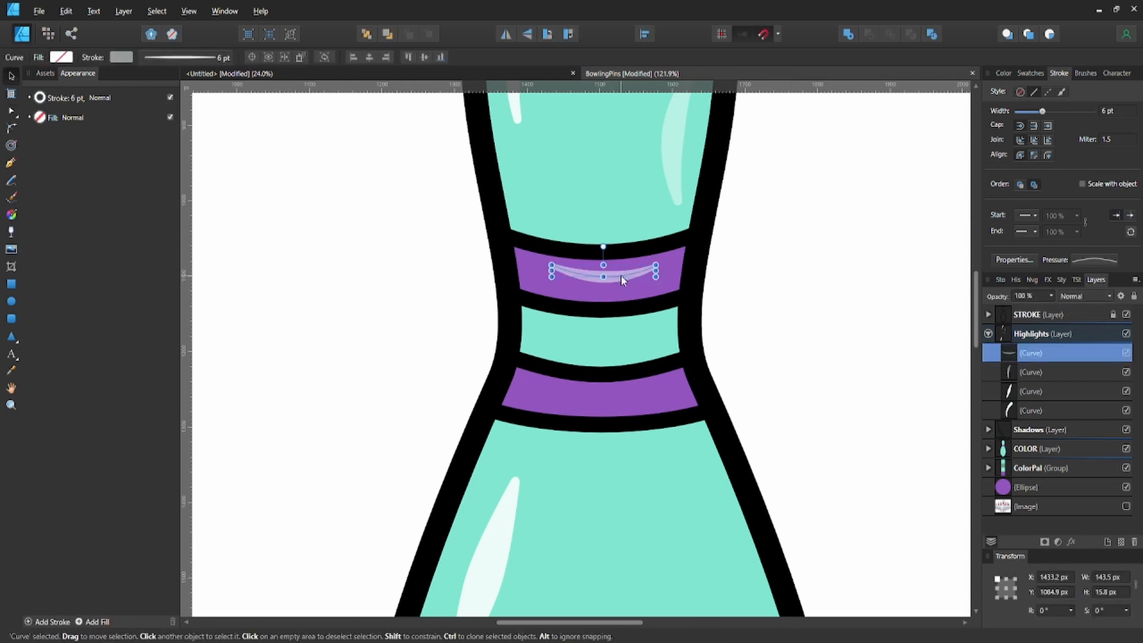
drag(620, 277, 613, 397)
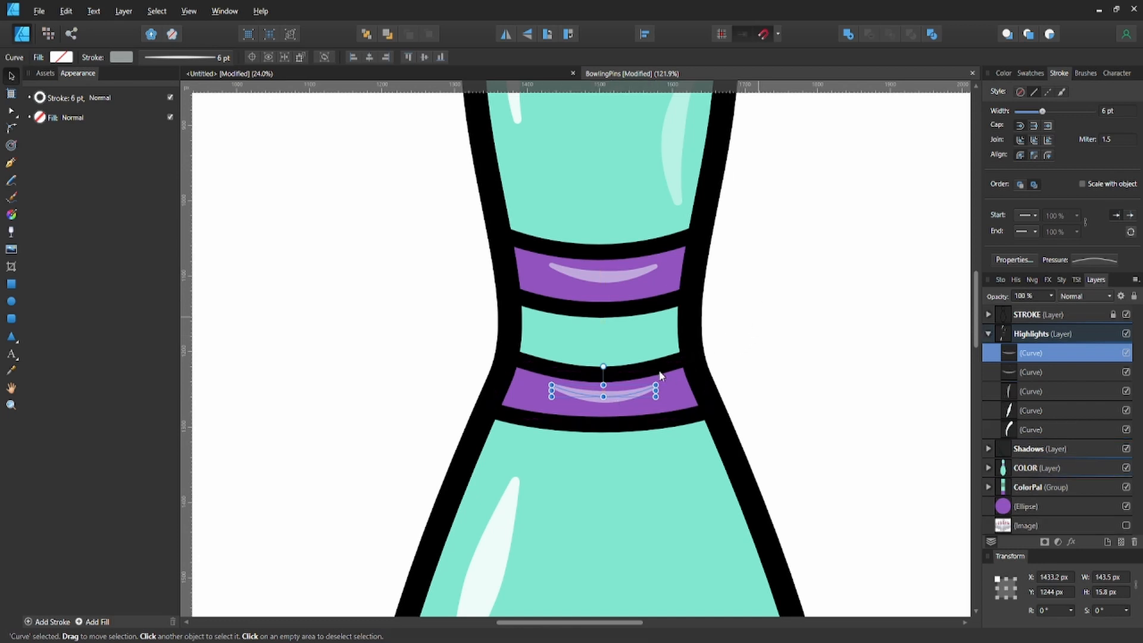
click(798, 361)
click(609, 398)
click(788, 324)
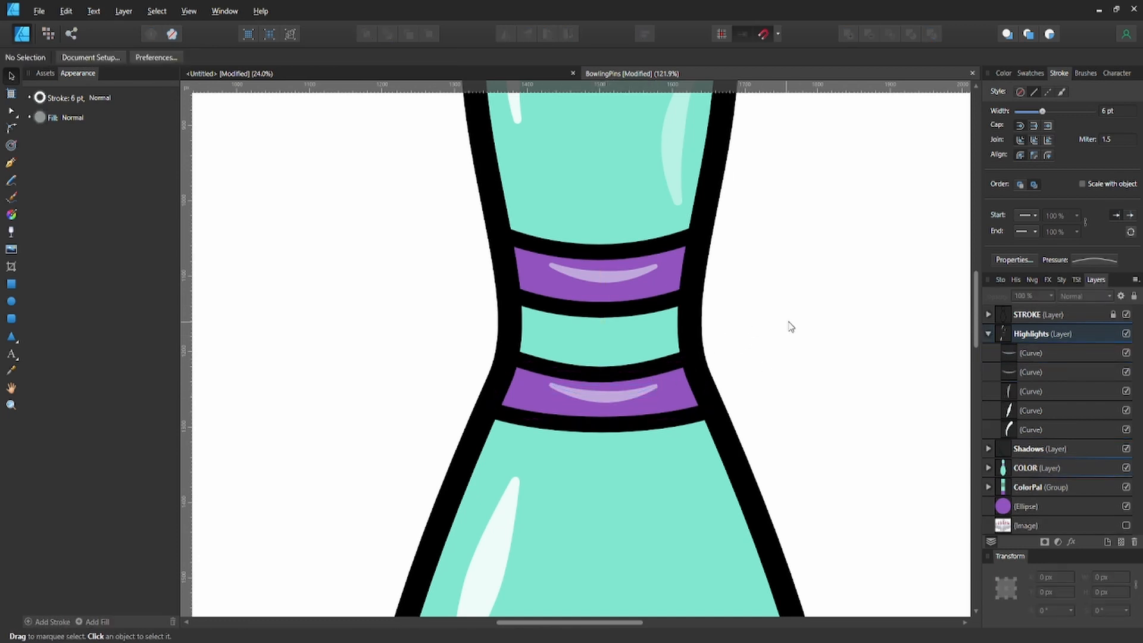
scroll(798, 327, down, 5)
scroll(797, 327, down, 2)
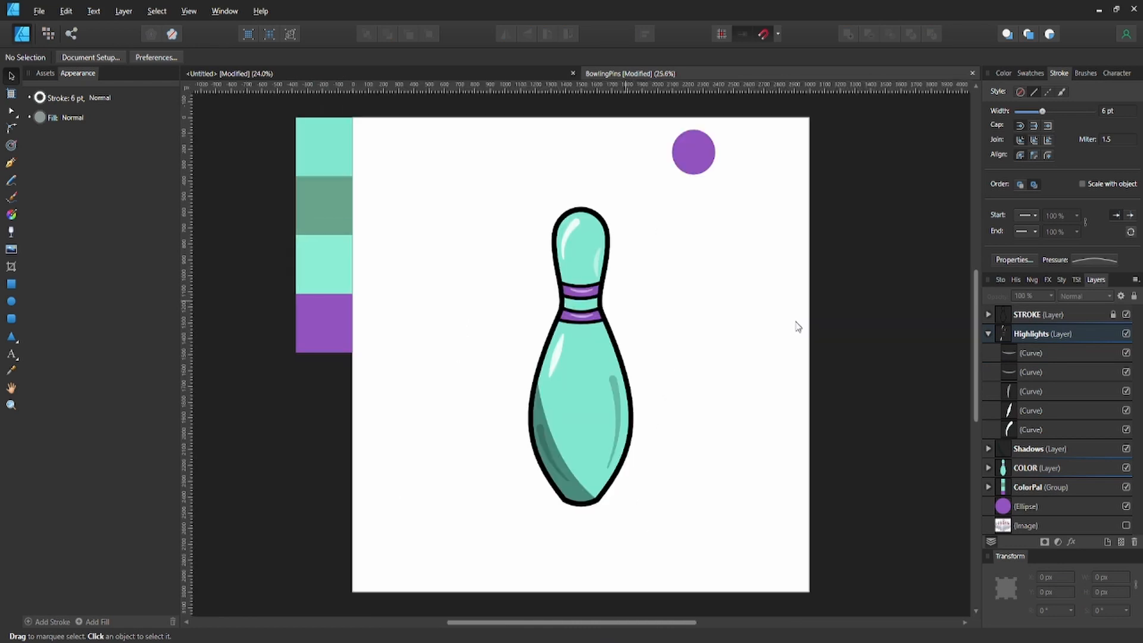
key(ctrl+s)
- Hide the purple ellipse and group the STROKE, Highlights, Shadows and COLOR layers together
click(988, 334)
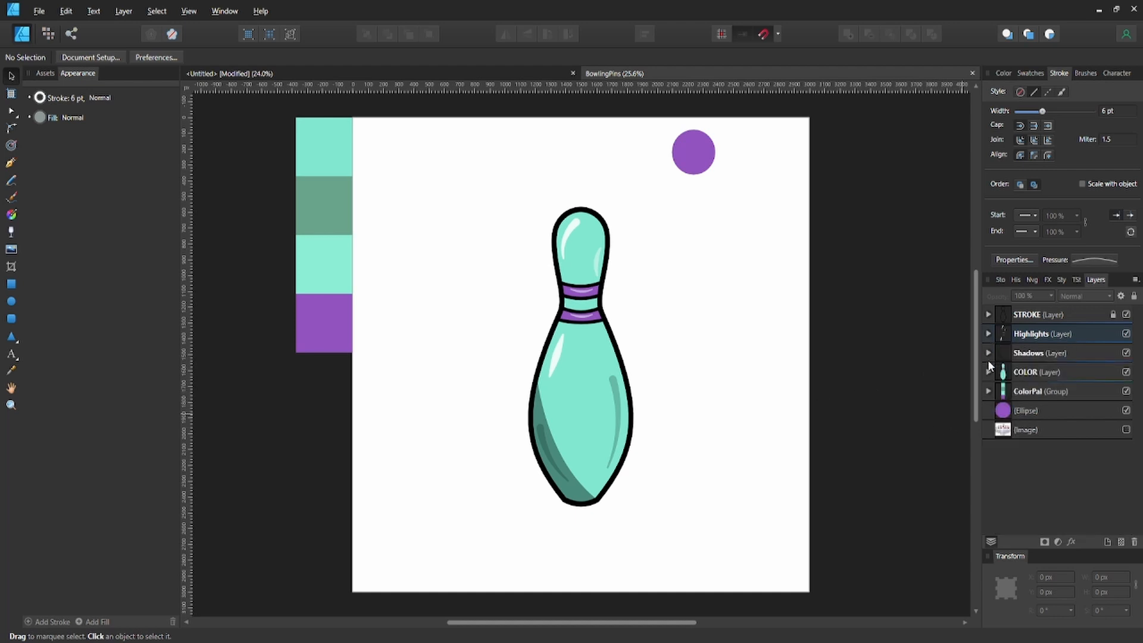
click(693, 167)
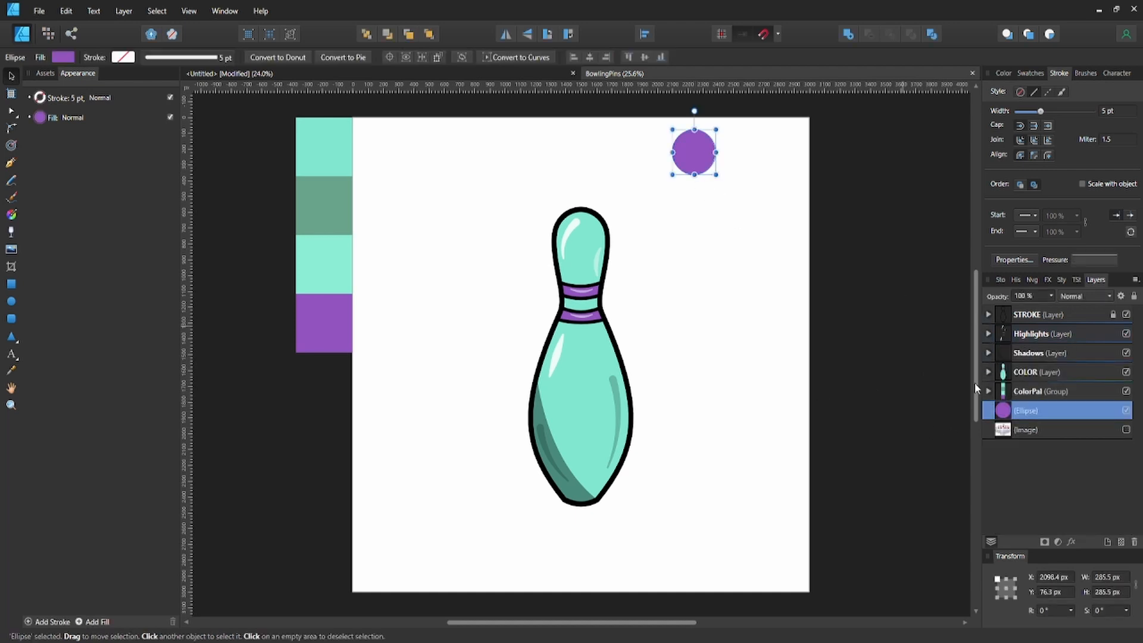
click(1126, 411)
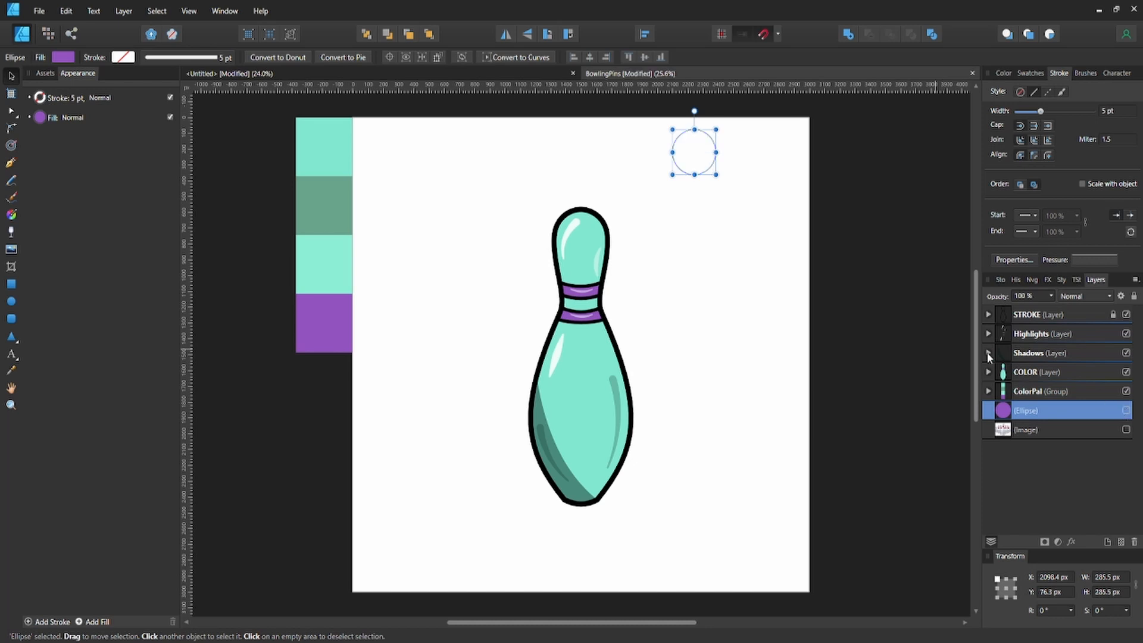
click(1014, 375)
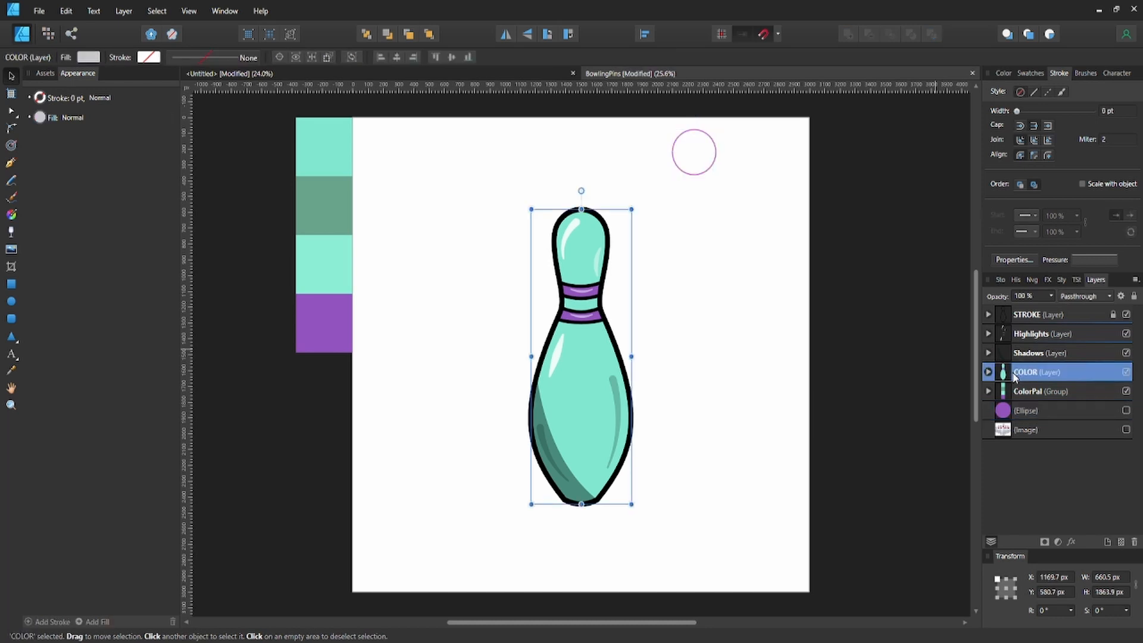
shift+click(1034, 316)
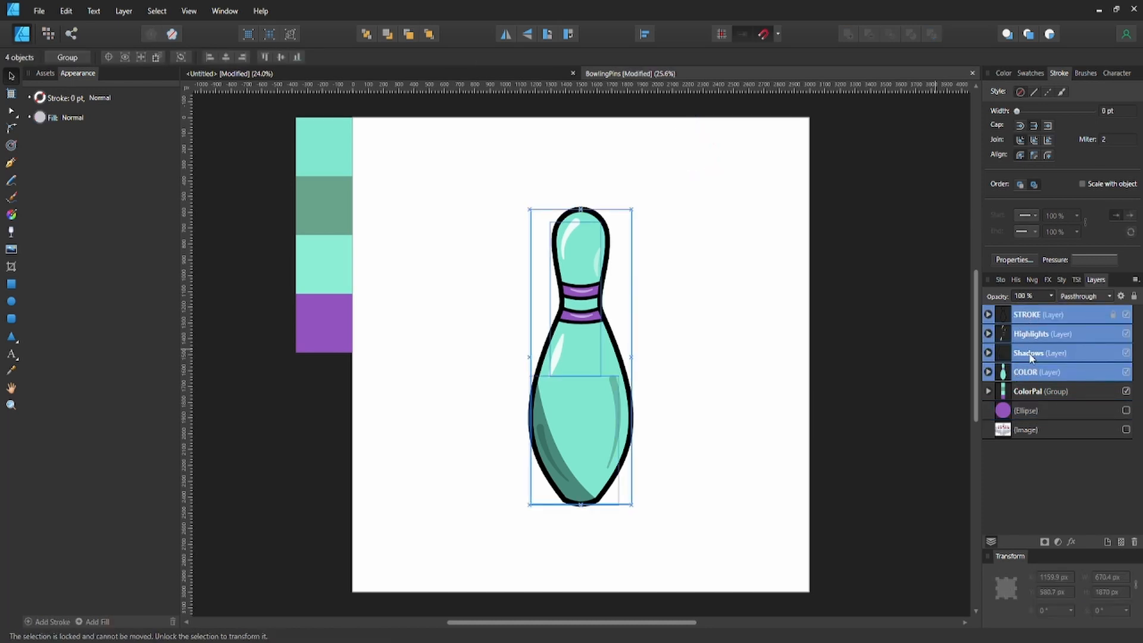
key(ctrl+g)
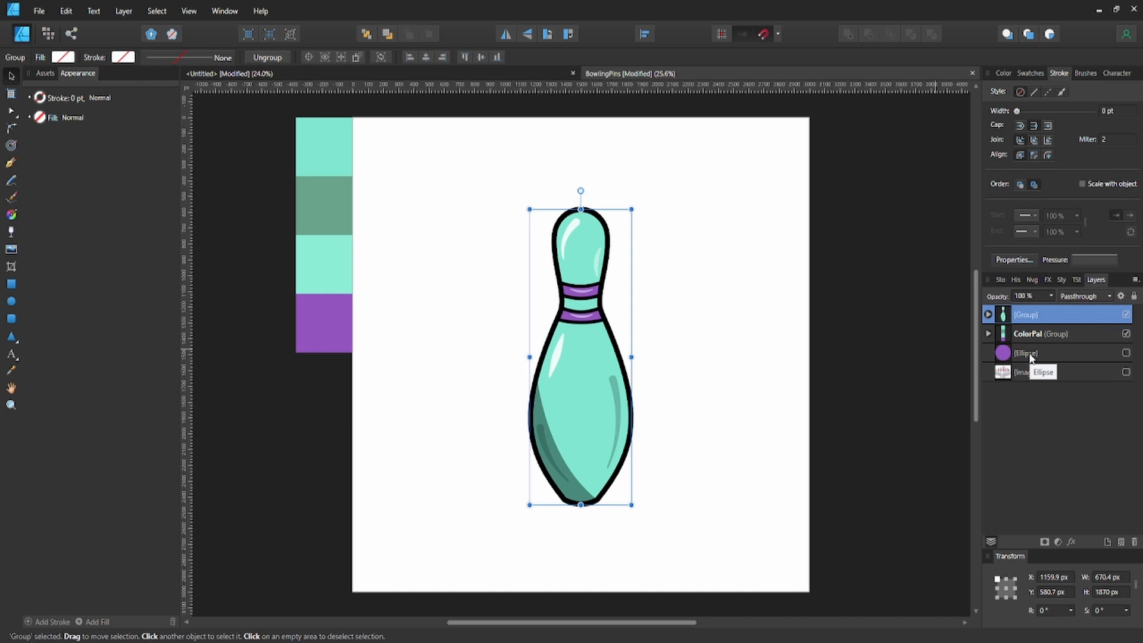
- Export the grouped pin as an SVG with the SVG (for export) preset and the area set to Selection Only
click(40, 5)
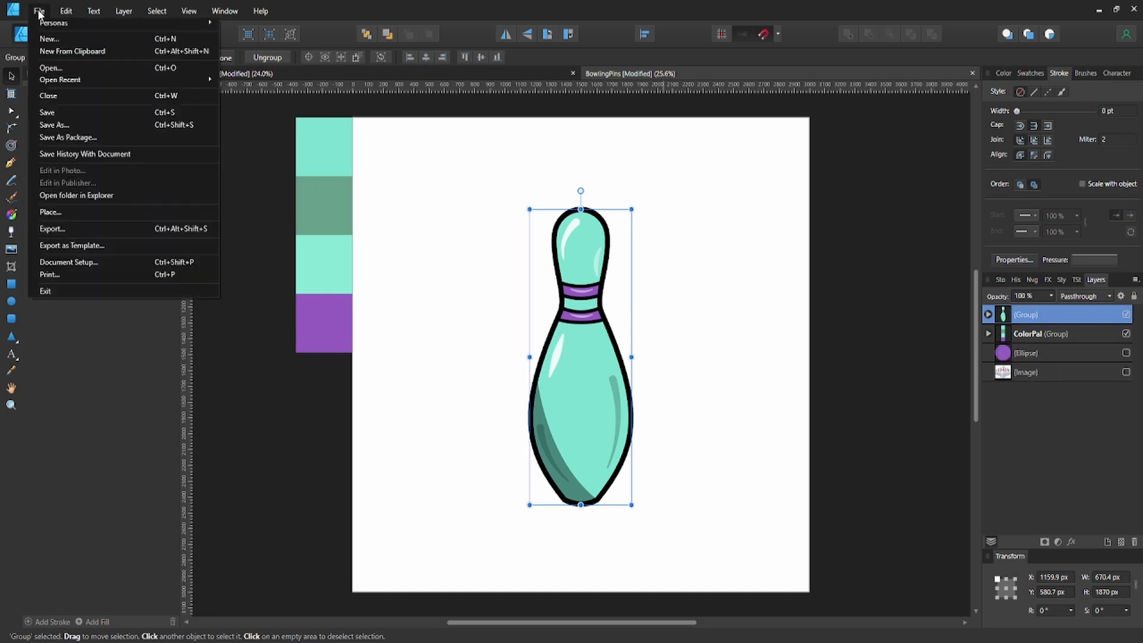
click(63, 227)
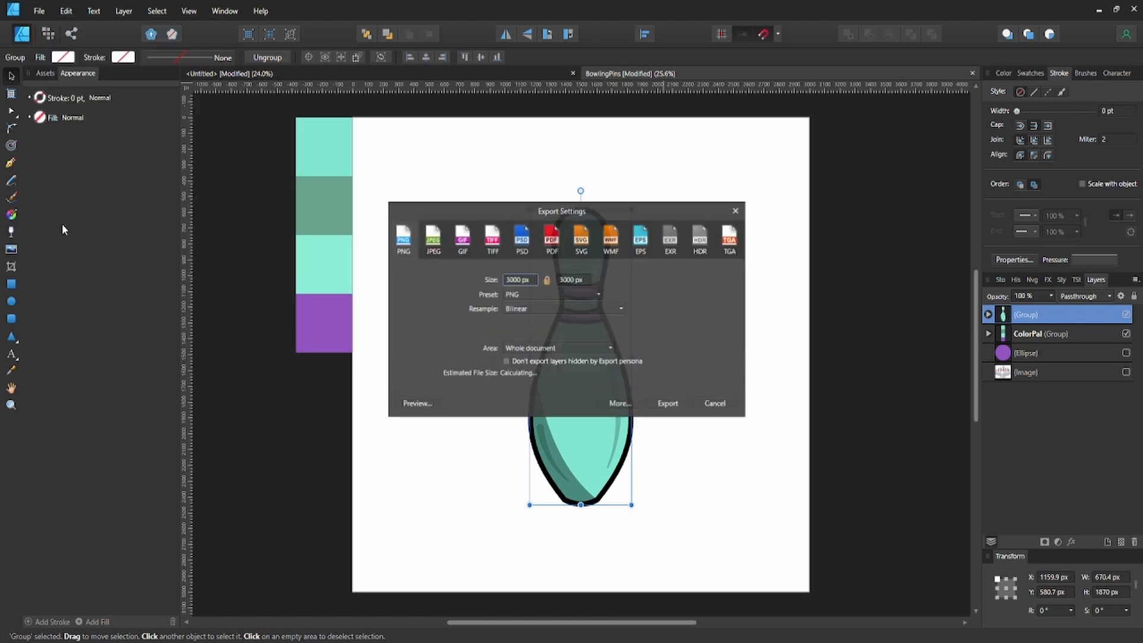
click(589, 249)
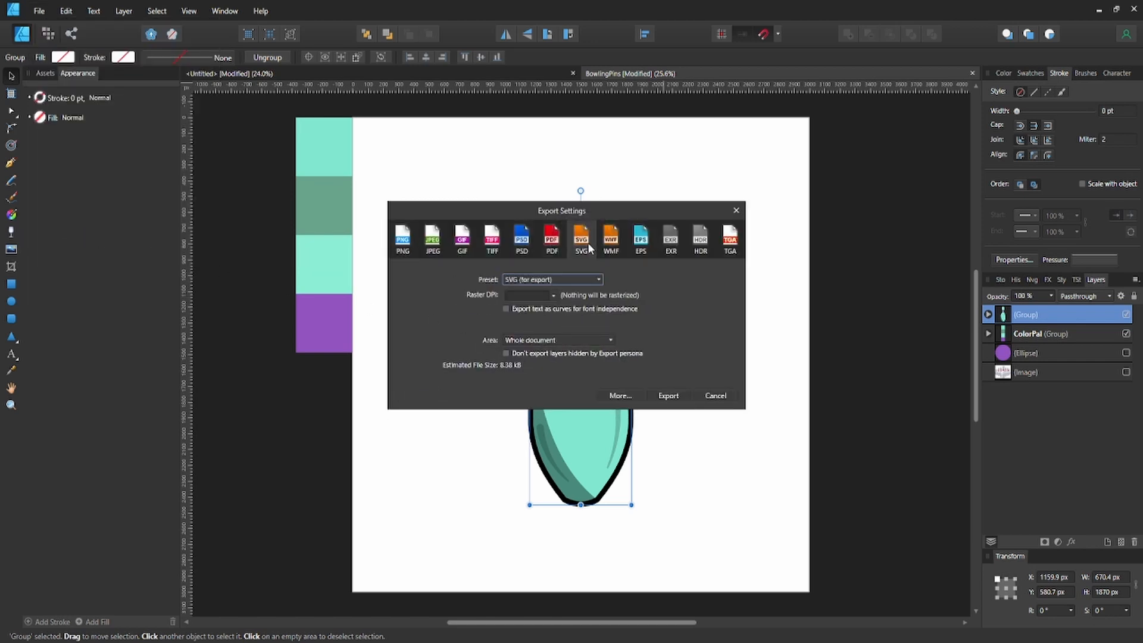
click(565, 342)
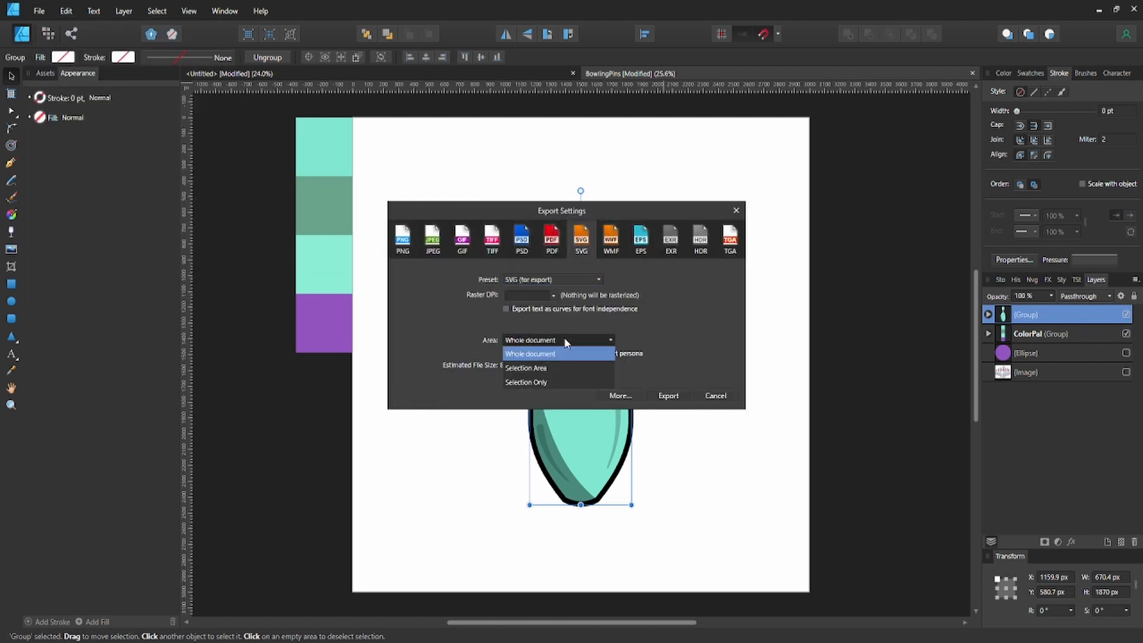
click(537, 382)
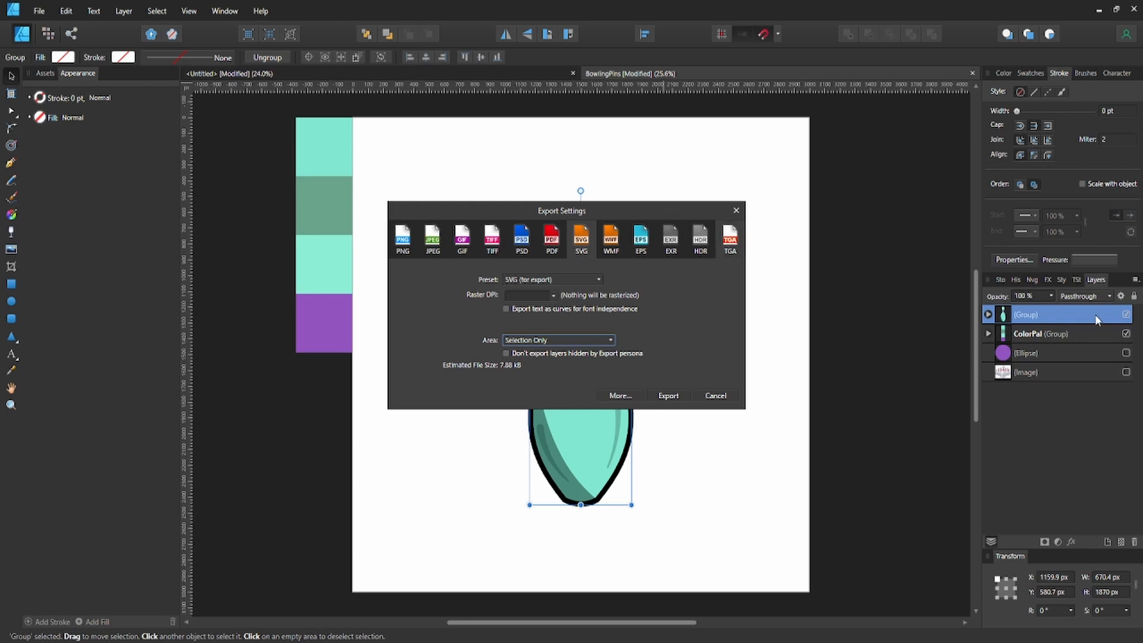
drag(620, 211, 689, 253)
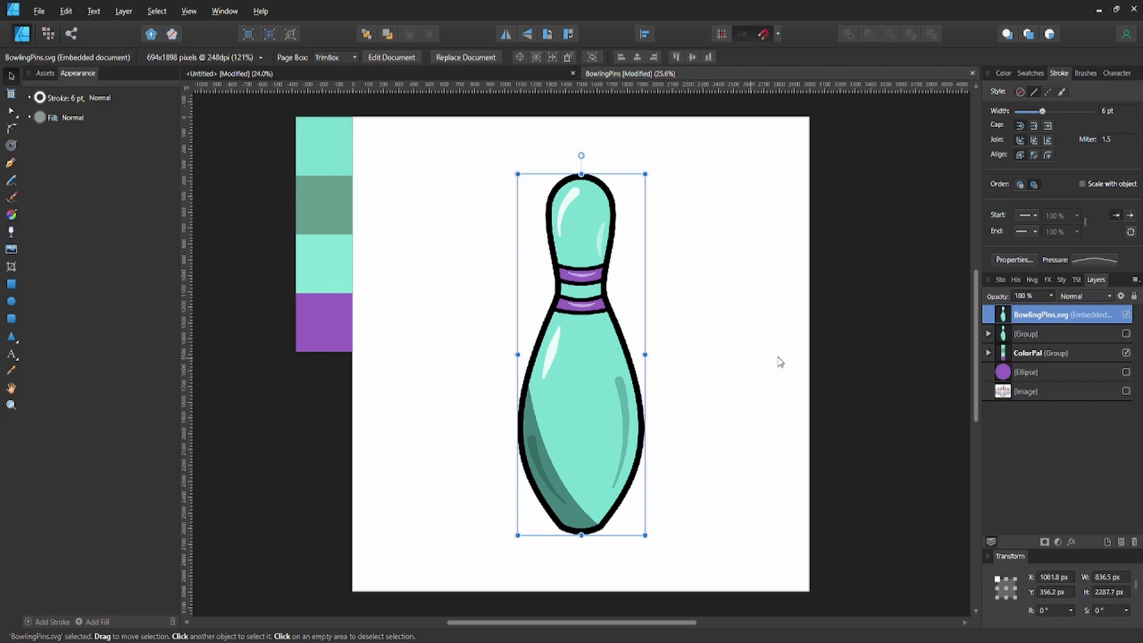
- Show the bowling pins photo, align its top with the drawn pin on the pin's left side, and hide the ColorPal group
click(1126, 392)
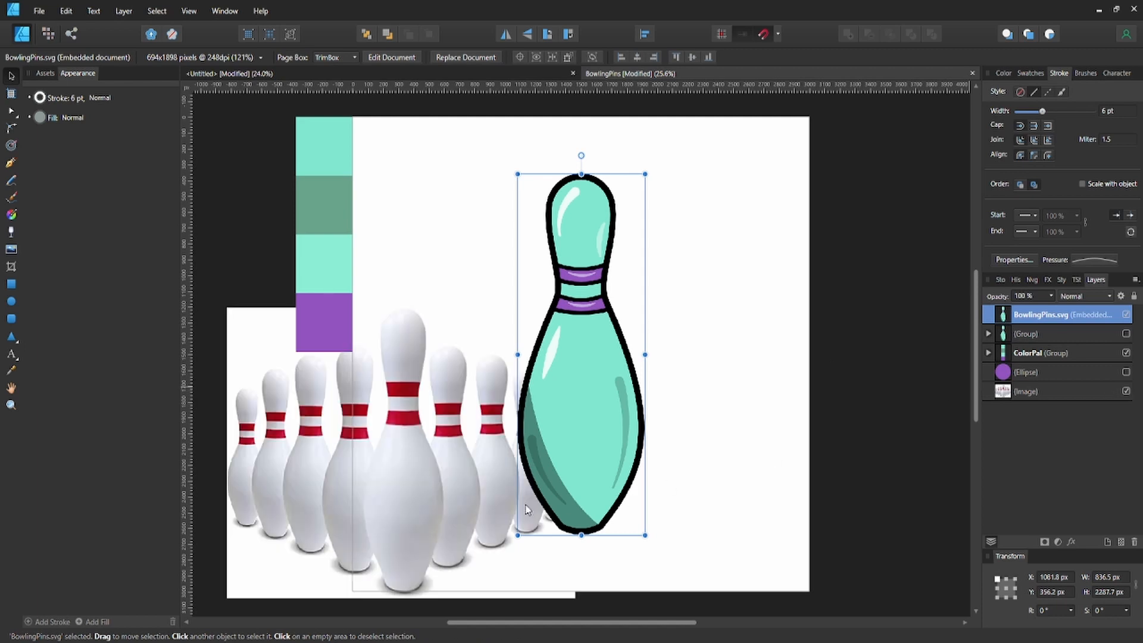
drag(375, 539, 349, 405)
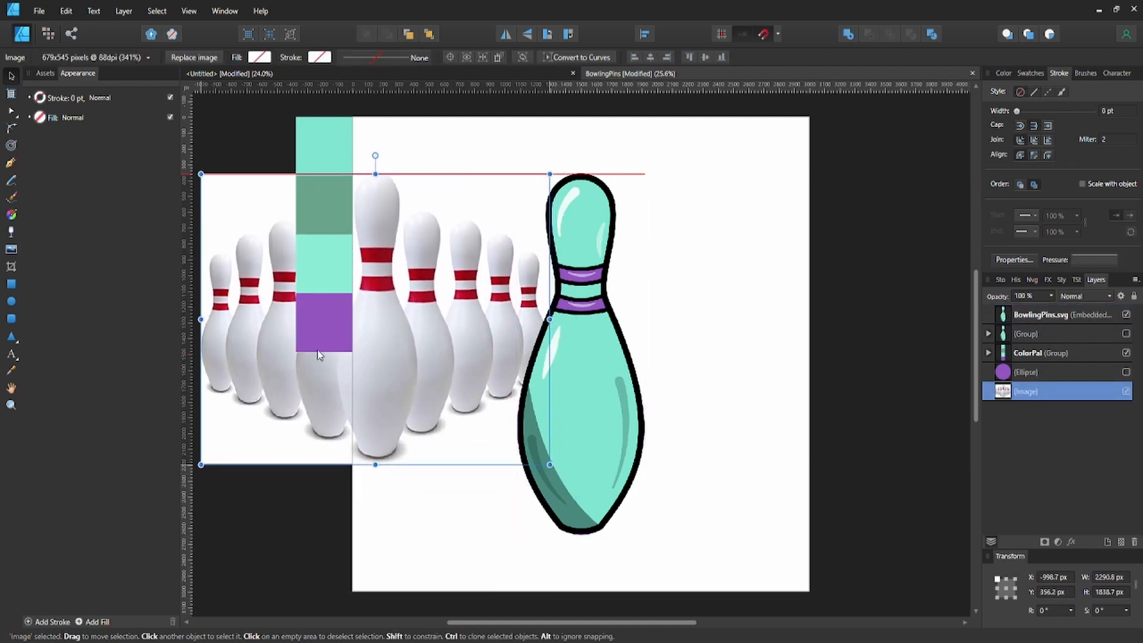
click(1126, 353)
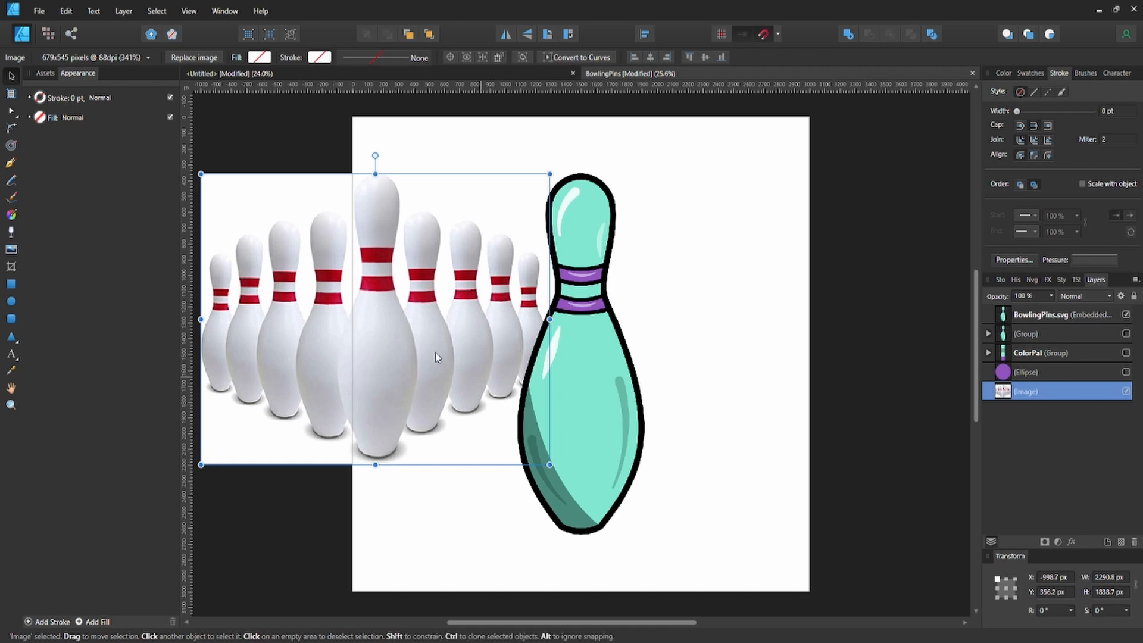
drag(444, 369, 422, 364)
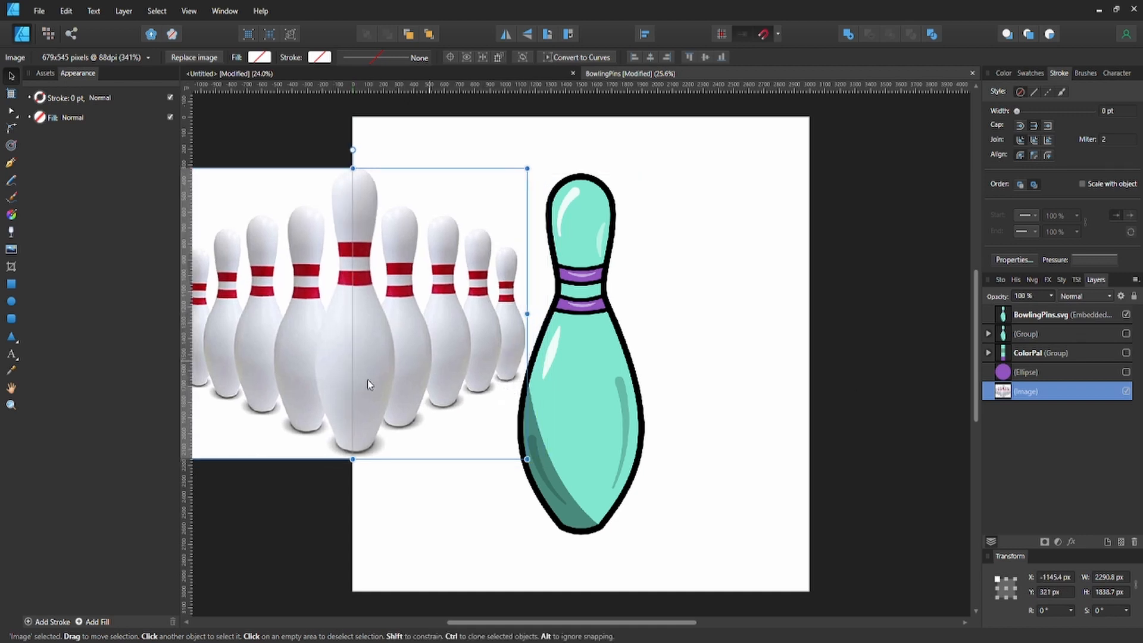
drag(461, 292, 502, 287)
drag(477, 331, 451, 336)
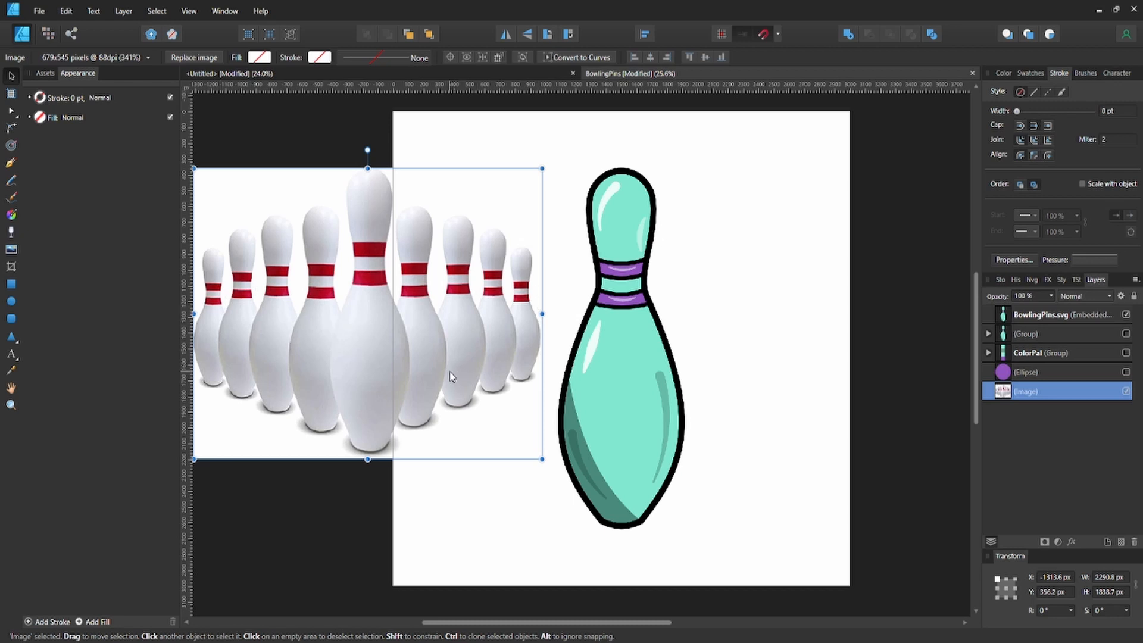
- Duplicate the pin, offset the rear copy to the right behind the front pin, and scale it about its centre to about 734 × 2007 px
click(641, 324)
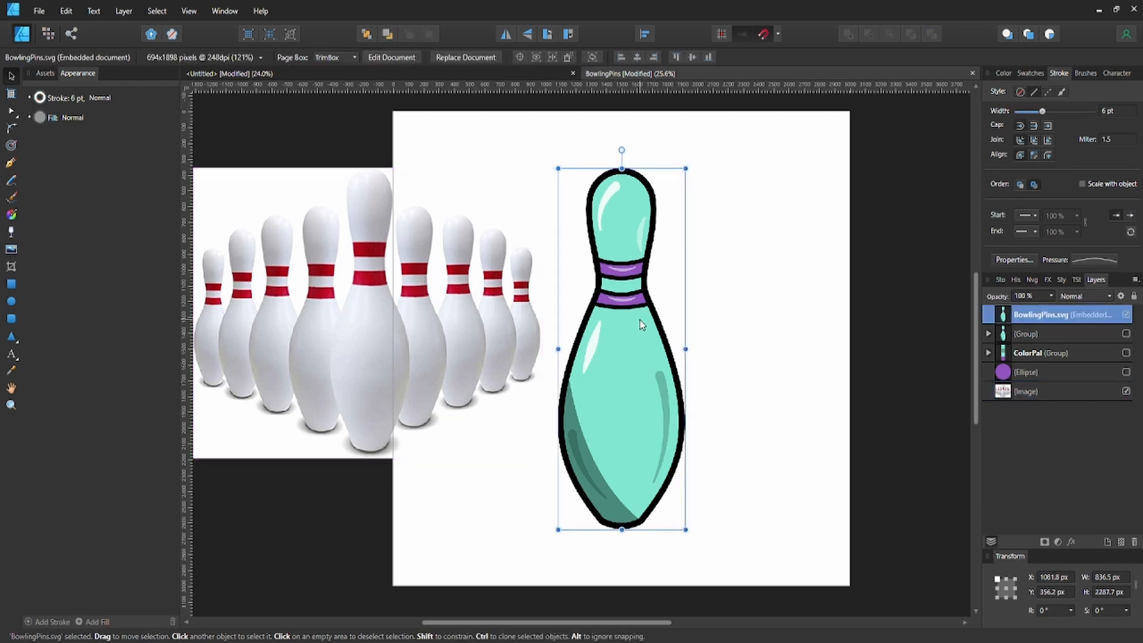
key(ctrl+j)
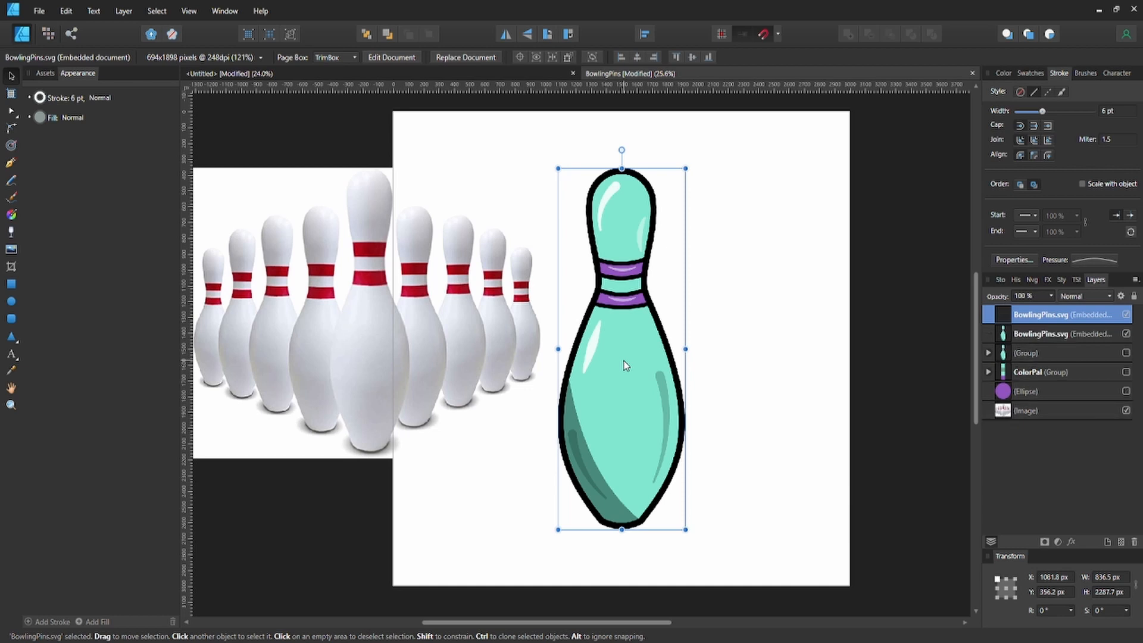
click(1035, 335)
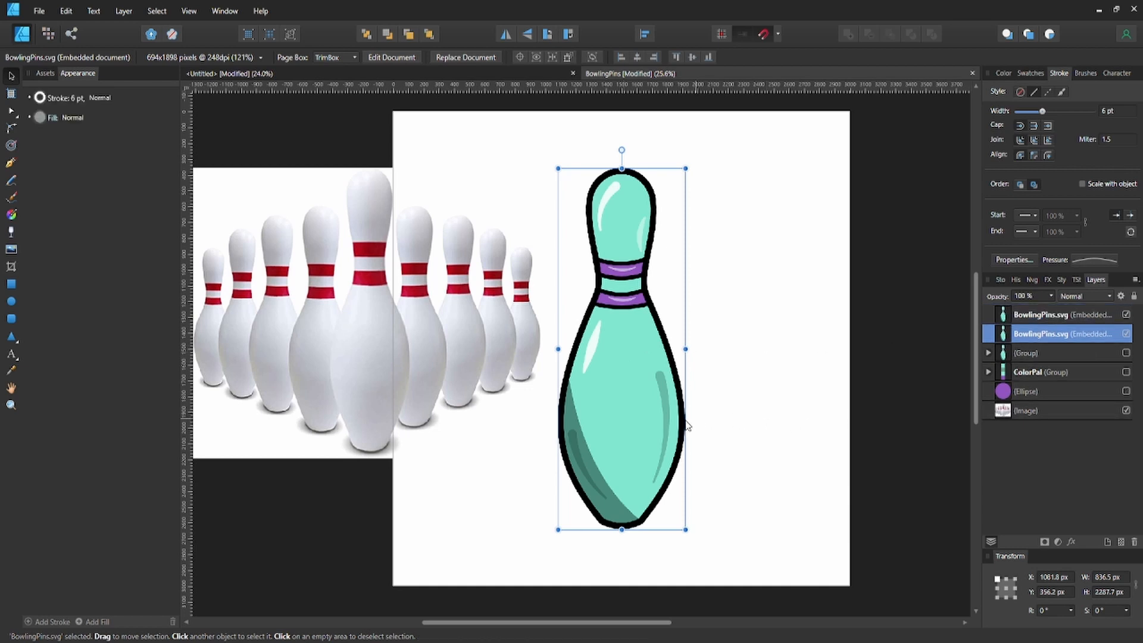
drag(658, 427, 737, 425)
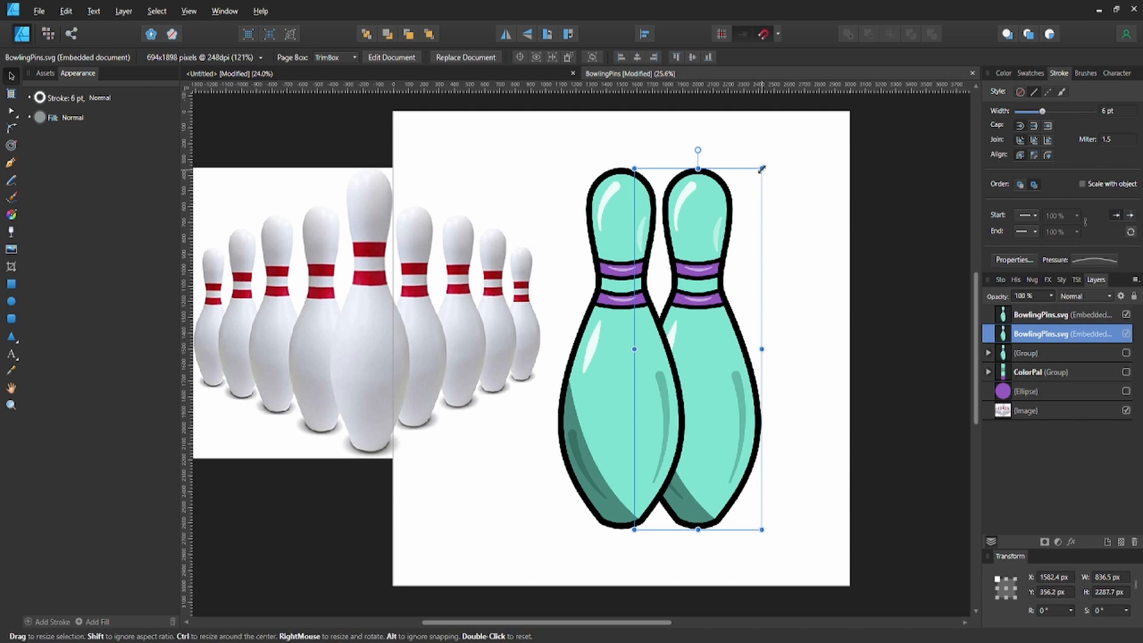
drag(762, 169, 752, 190)
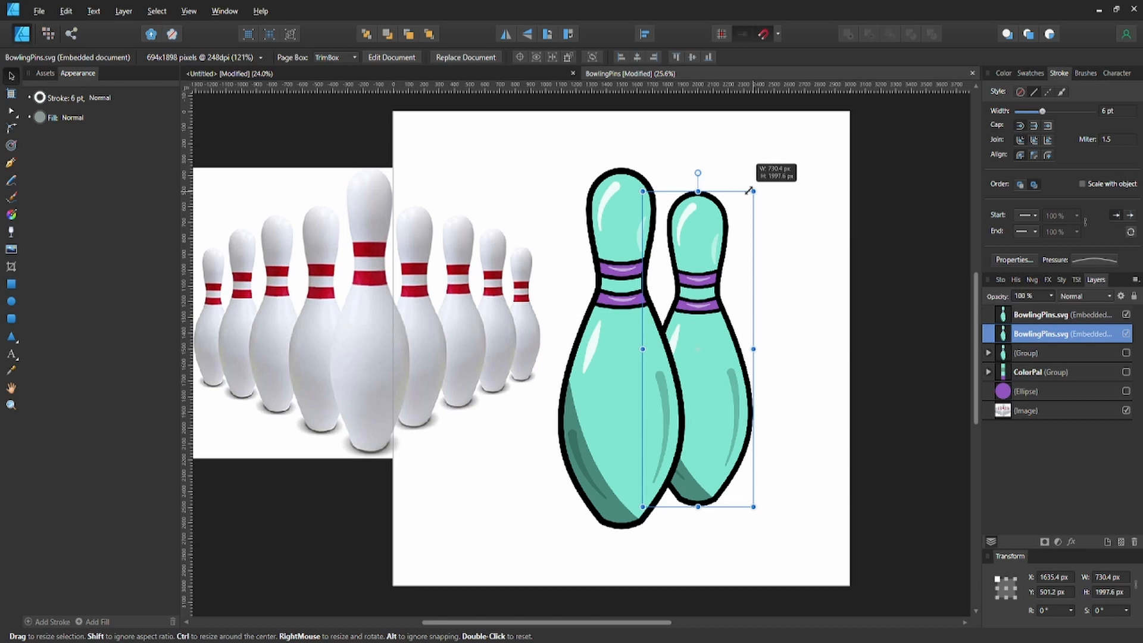
drag(750, 190, 751, 190)
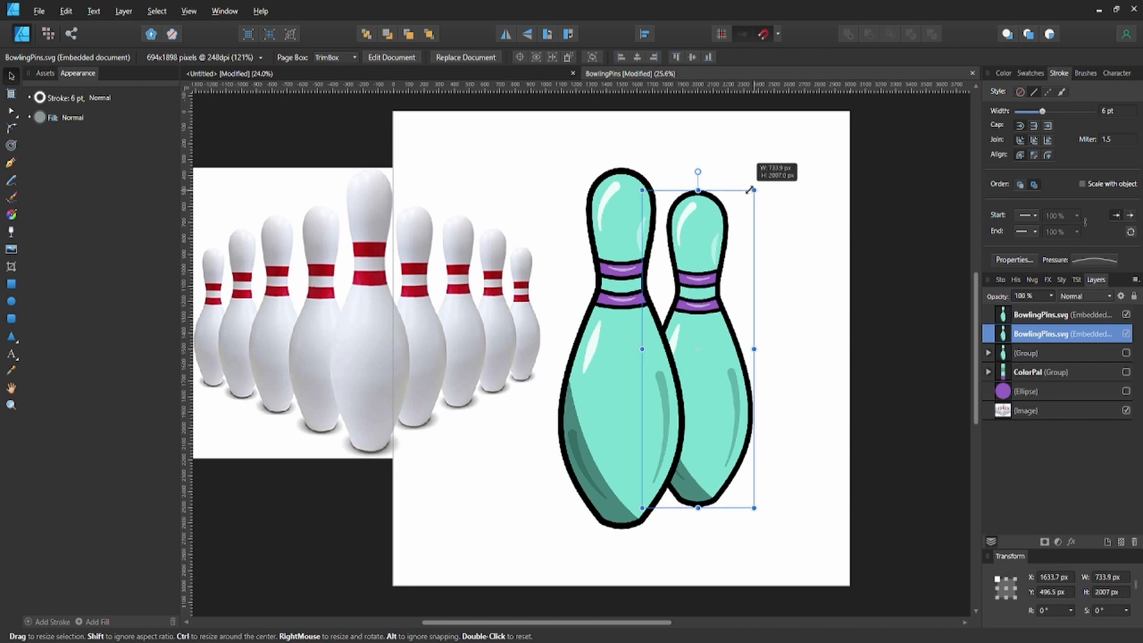
click(786, 353)
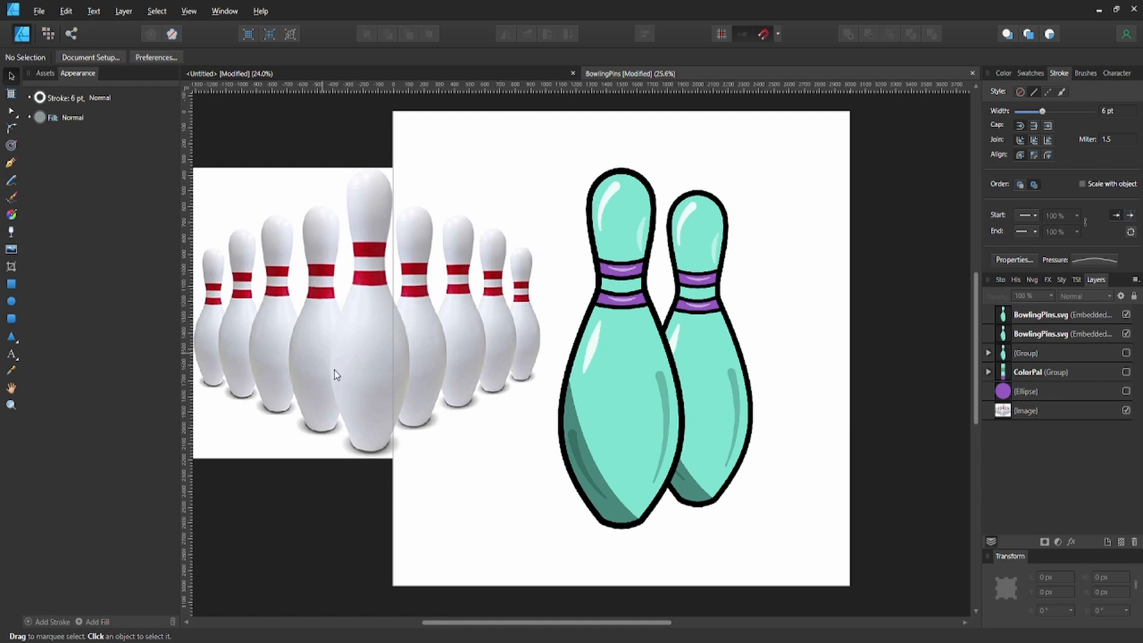
- Duplicate the second pin, place the rear copy further right behind it, and scale it about its centre to about 632 × 1728 px
click(732, 355)
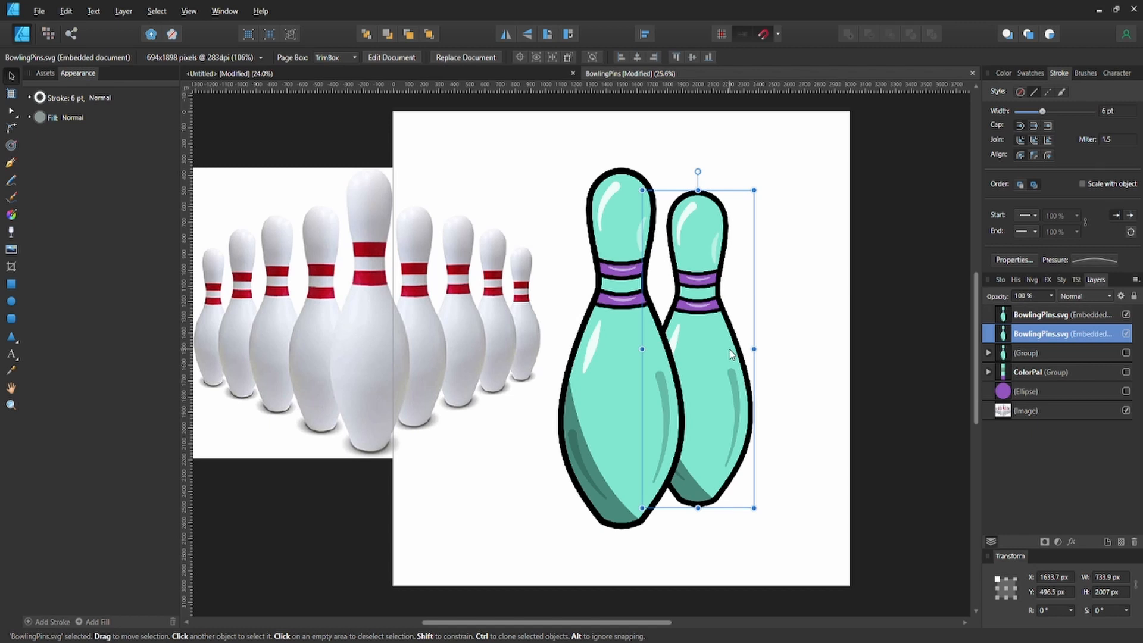
key(ctrl+j)
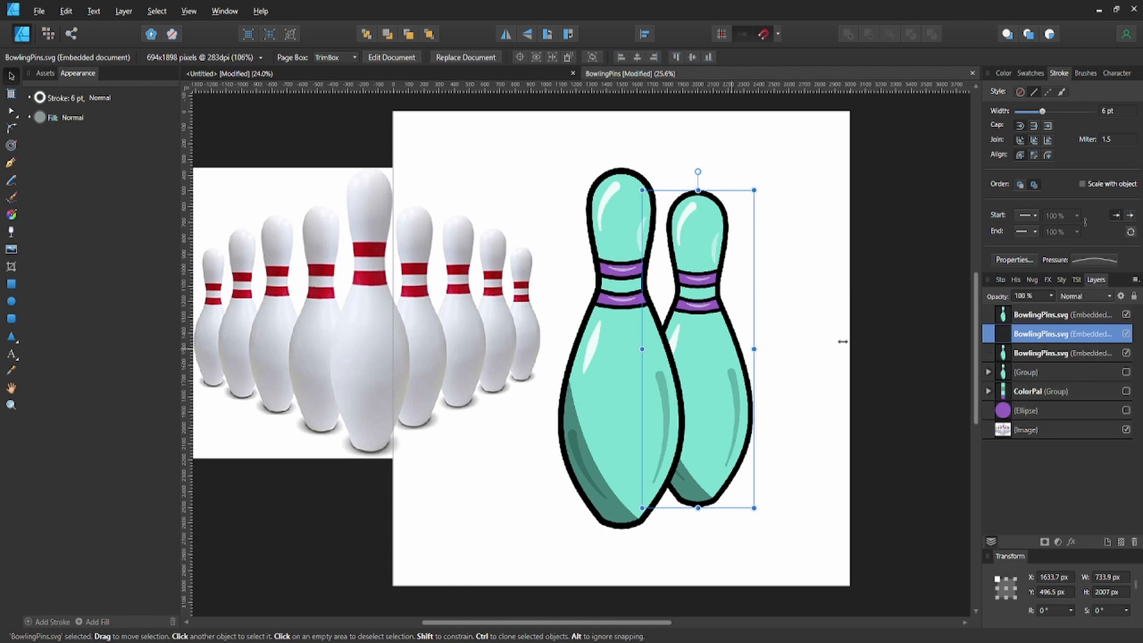
click(1017, 355)
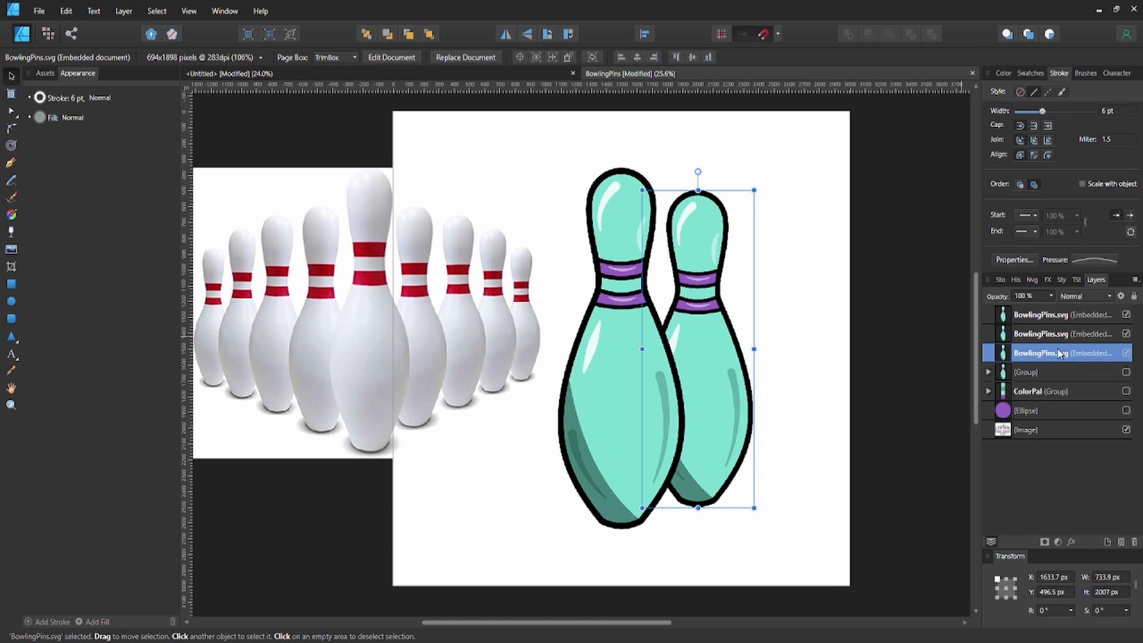
drag(708, 357, 771, 370)
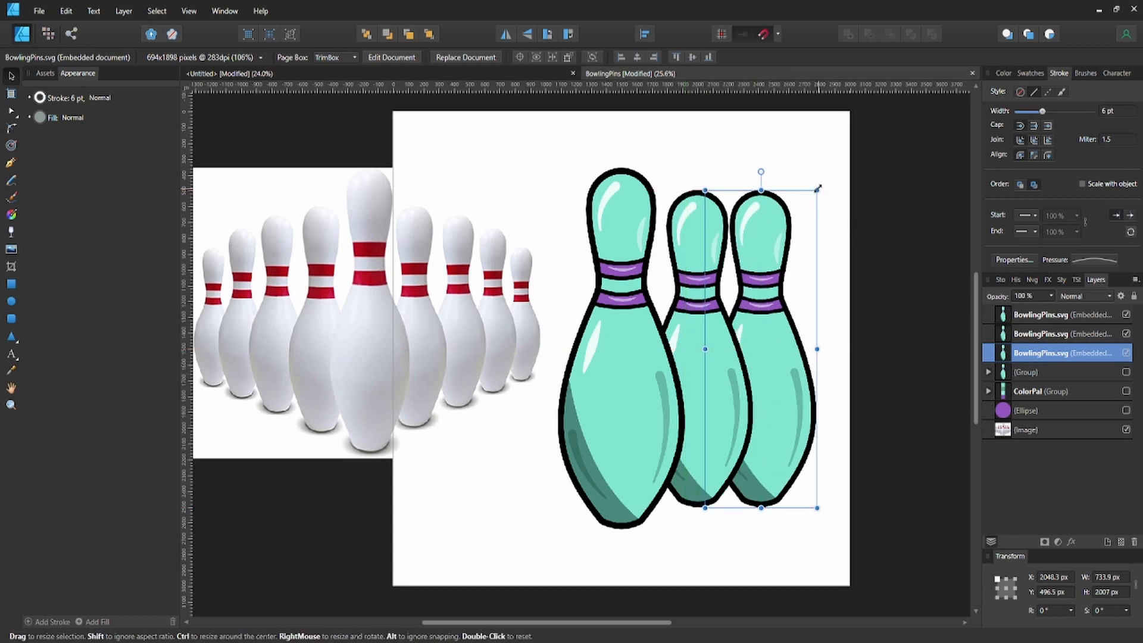
drag(814, 193, 800, 213)
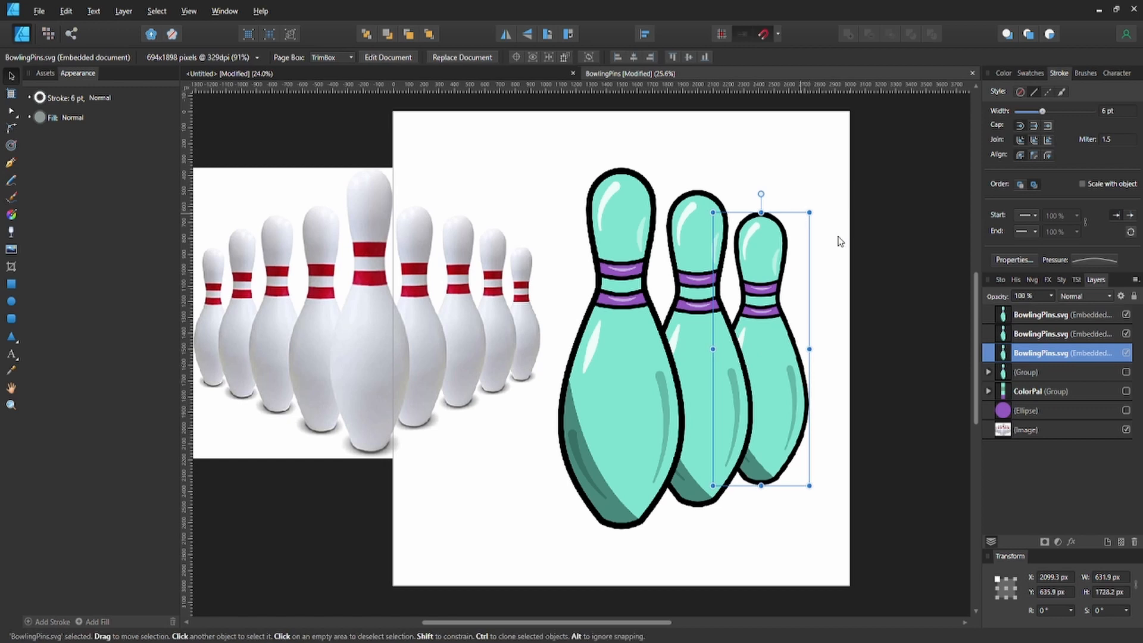
click(854, 364)
- Add a fourth pin copy of about 516 × 1411 px behind the third on its right, and hide the bowling pins photo
click(771, 353)
key(ctrl+j)
click(885, 247)
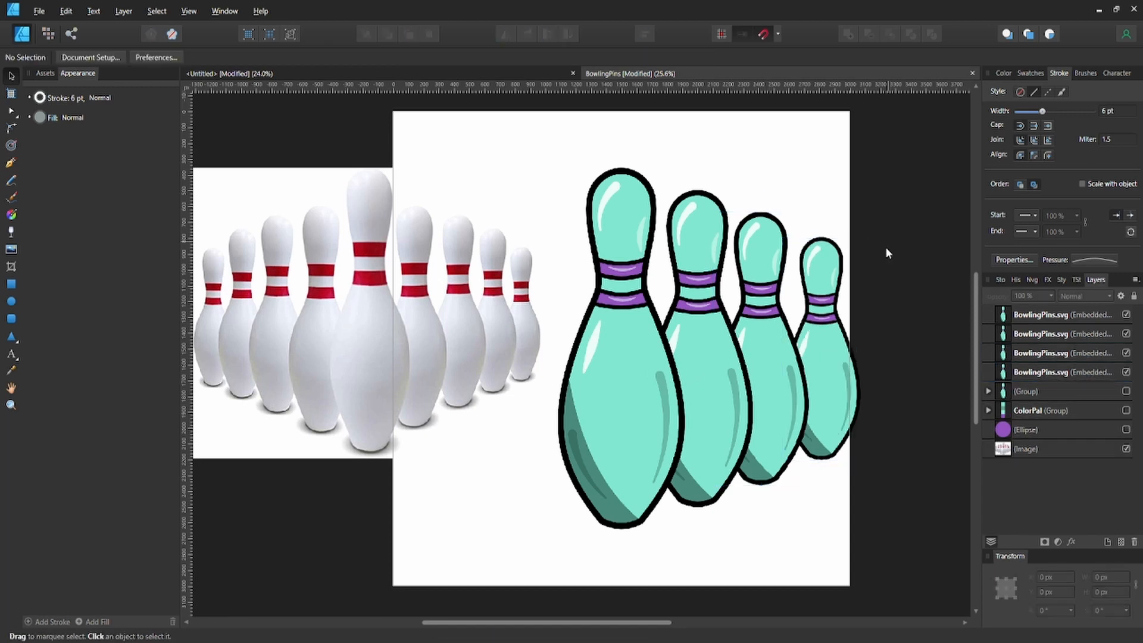
click(1048, 449)
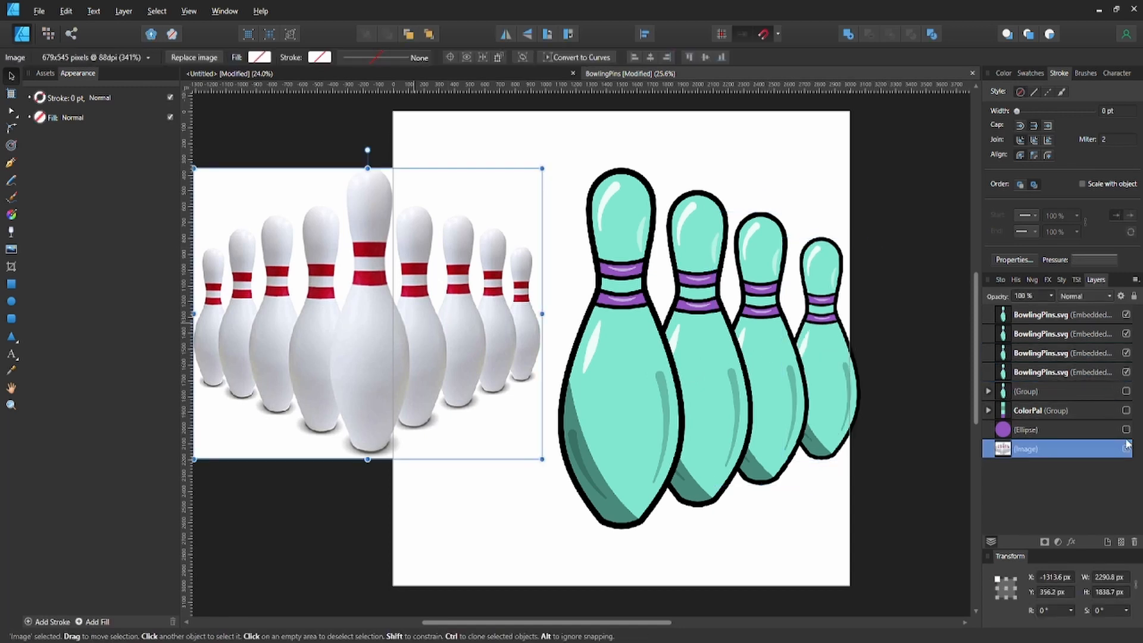
click(1126, 449)
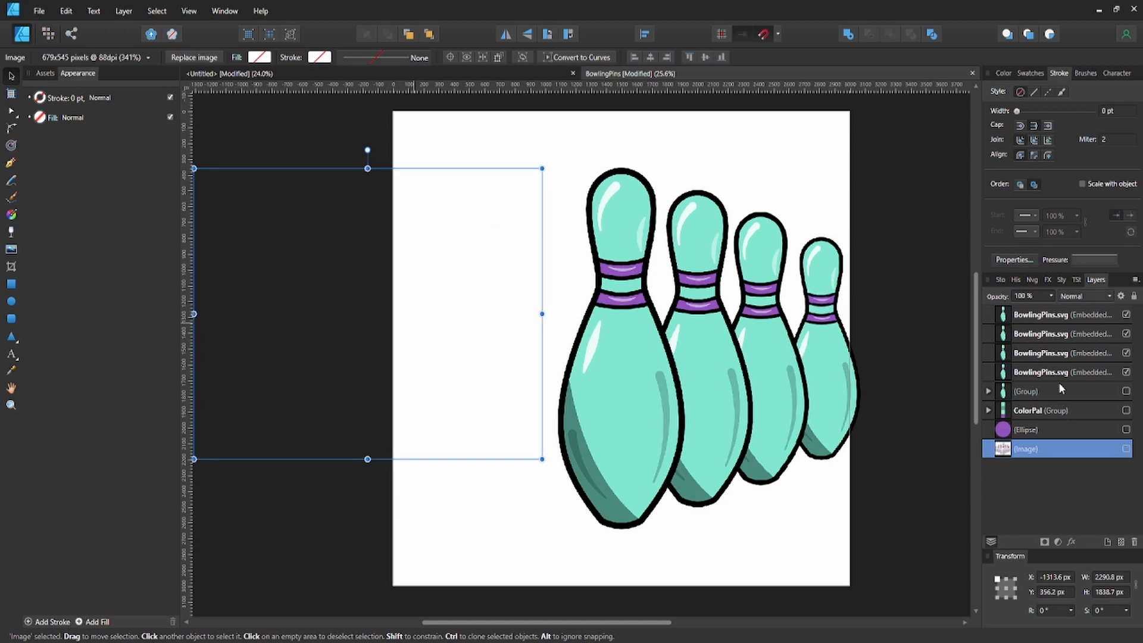
click(1043, 316)
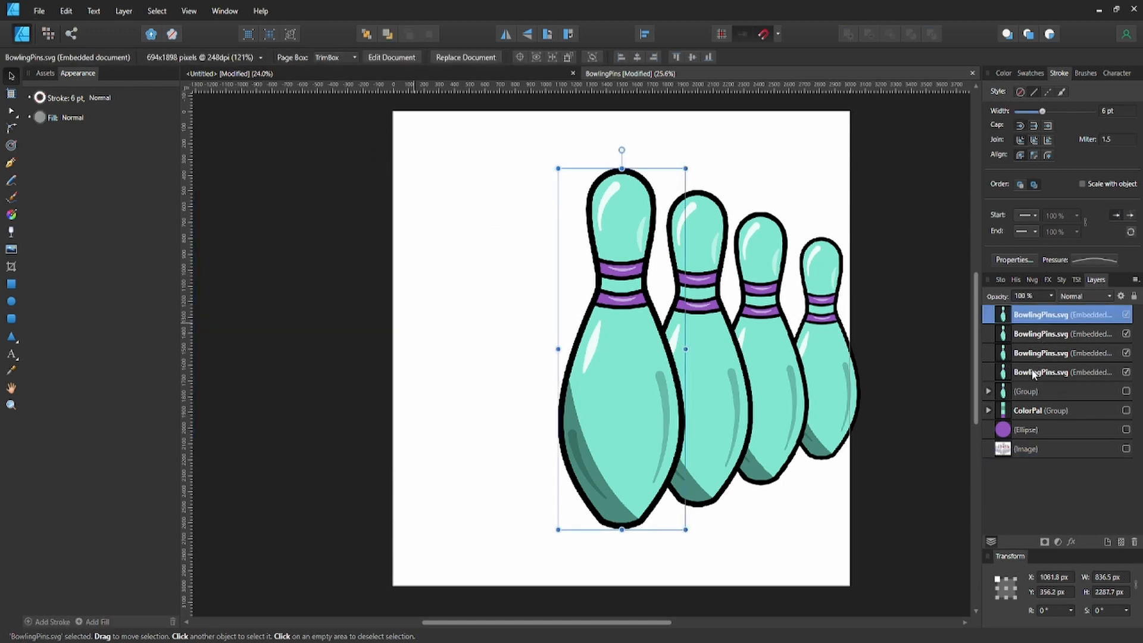
click(1036, 372)
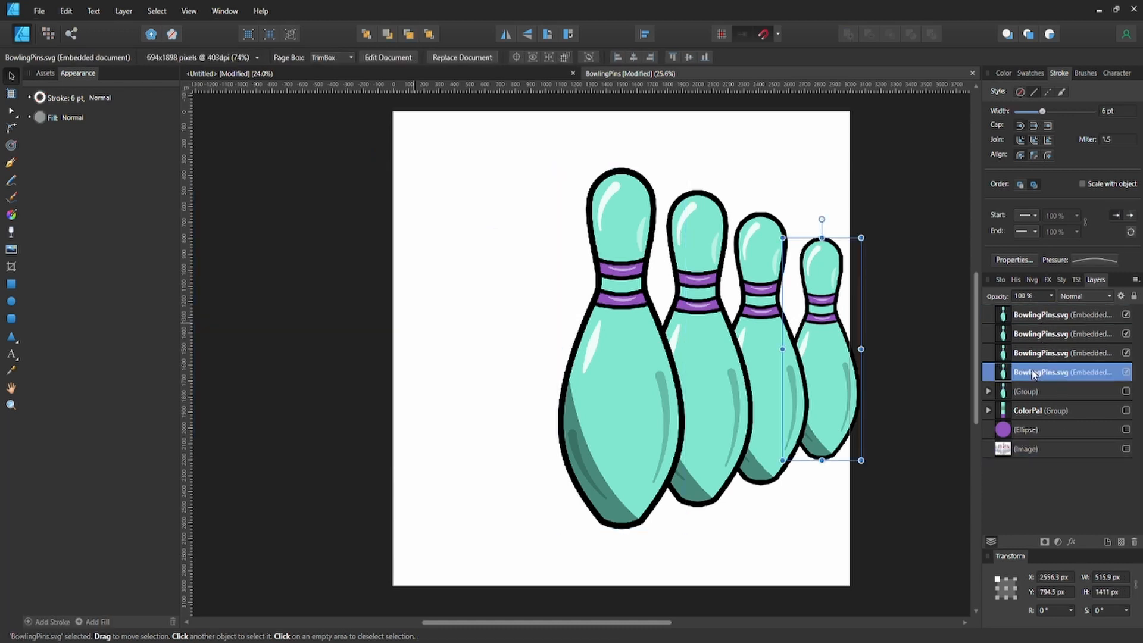
click(814, 198)
click(815, 287)
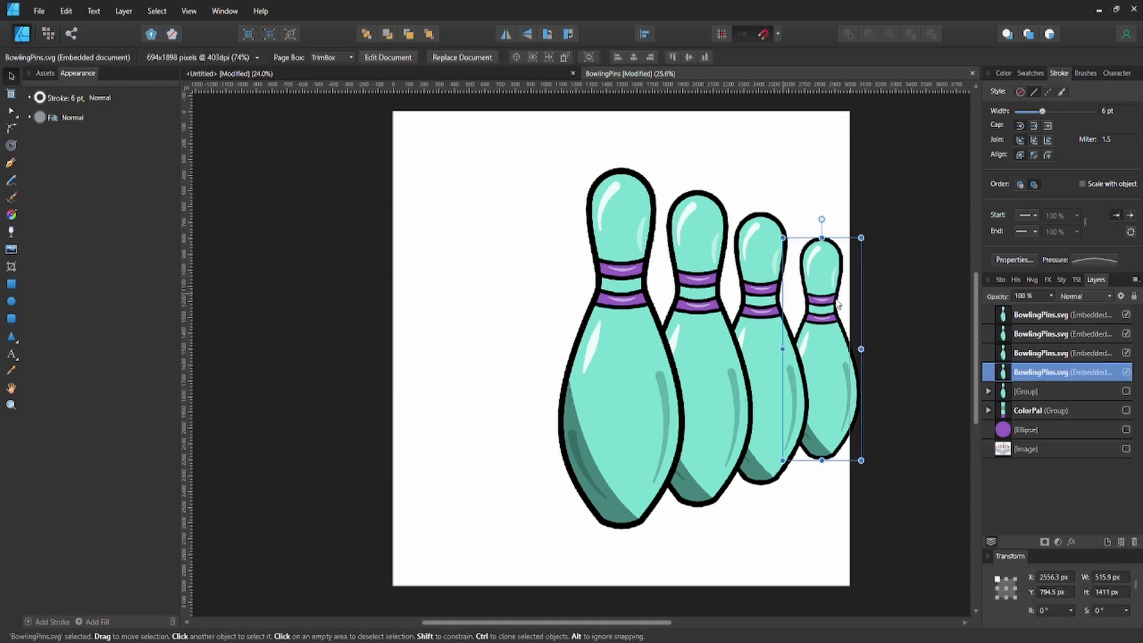
shift+click(1048, 318)
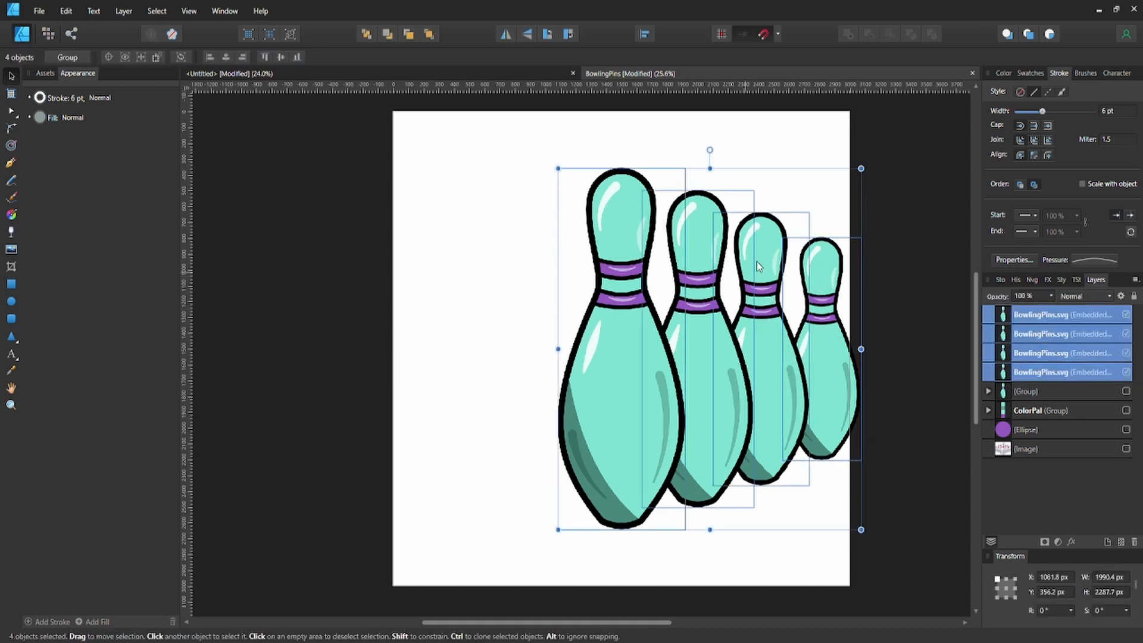
click(766, 160)
- Group the three smaller pins standing to the right of the front pin
click(697, 354)
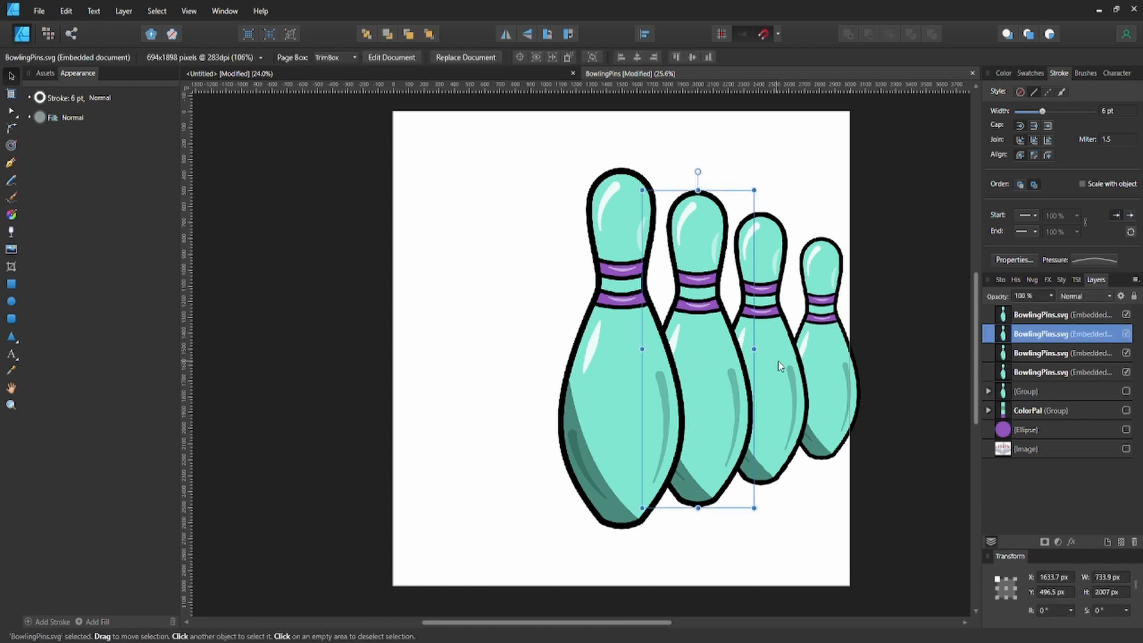
shift+click(780, 361)
shift+click(828, 365)
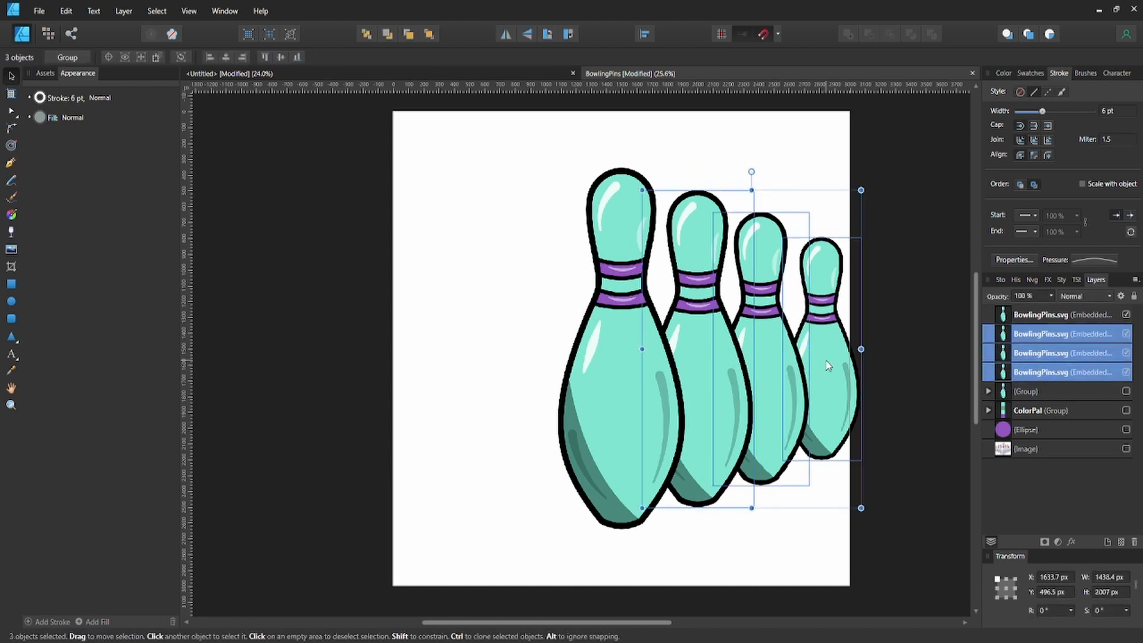
key(ctrl+g)
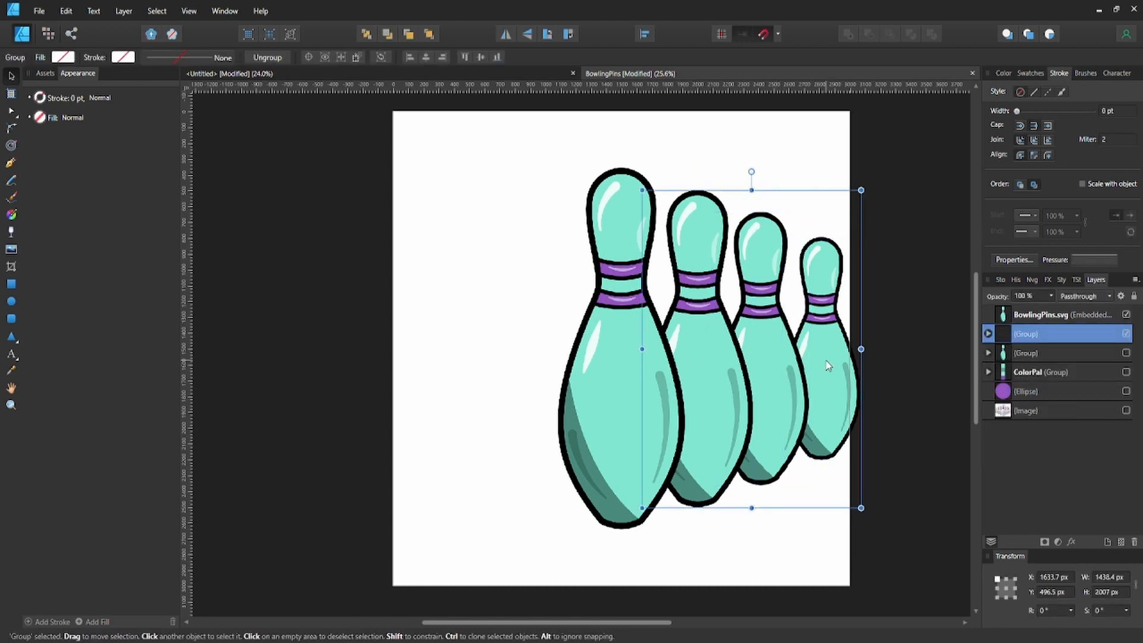
- Duplicate the group of three pins, flip the copy horizontally, and place it symmetrically on the front pin's left side
key(ctrl+j)
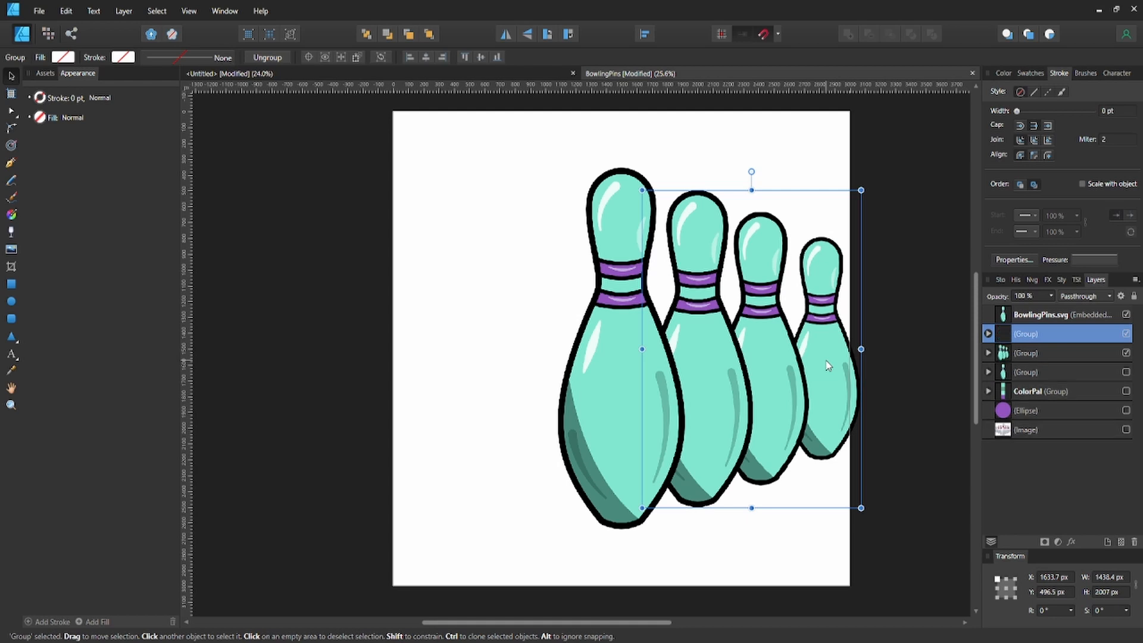
click(506, 35)
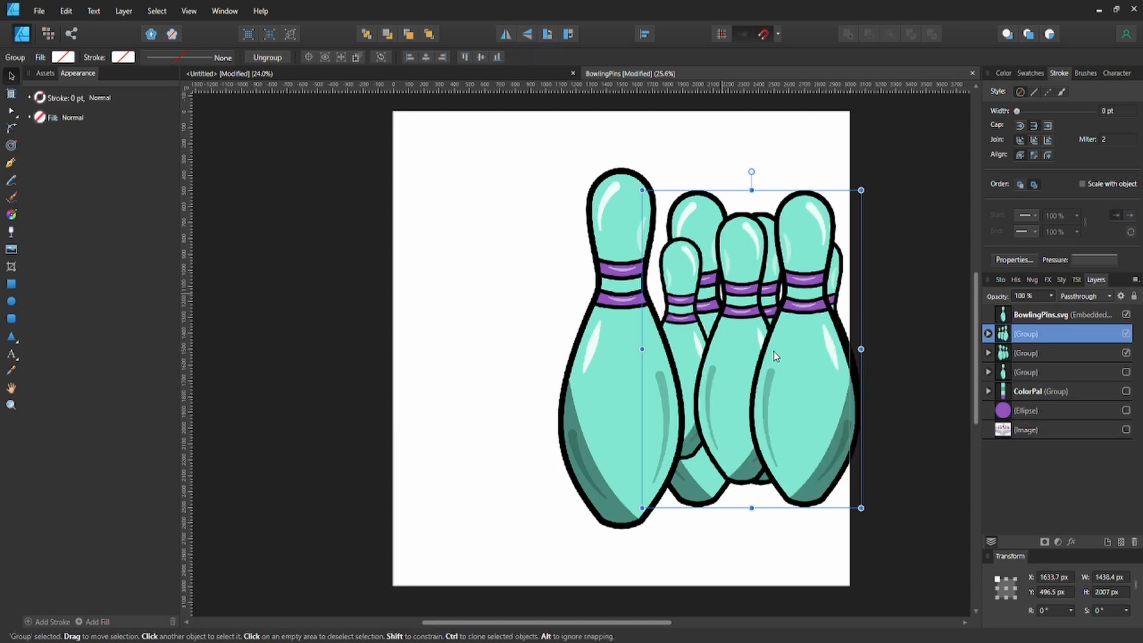
drag(798, 360, 568, 382)
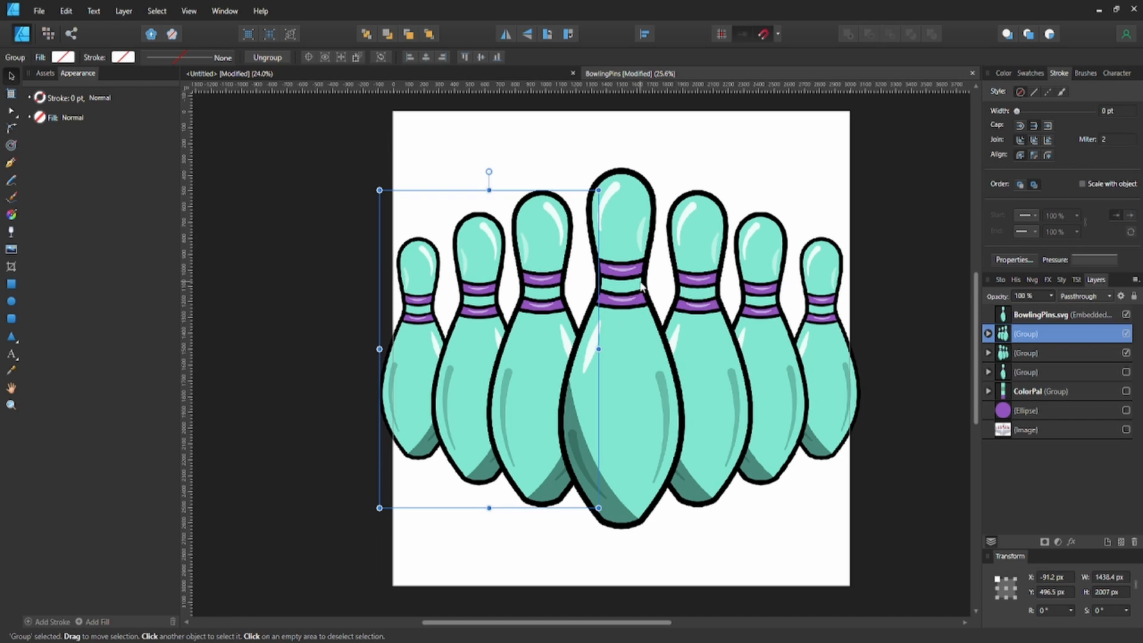
key(ctrl)
click(763, 177)
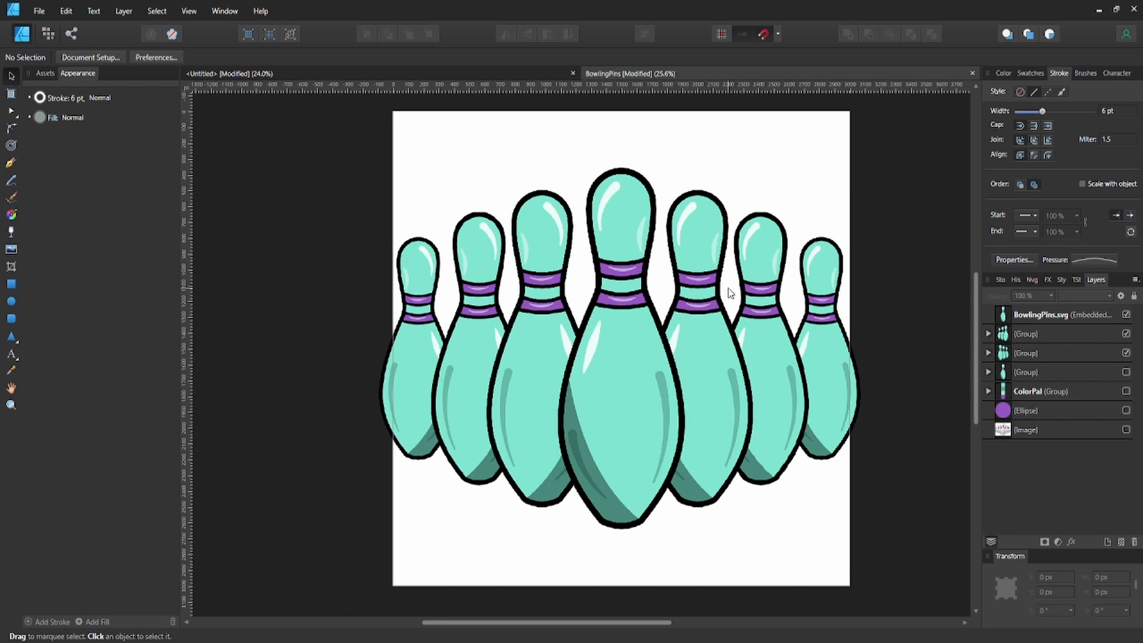
- Show the bowling pins photo again and move it down toward the lower-left of the drawn pins for comparison
click(1126, 430)
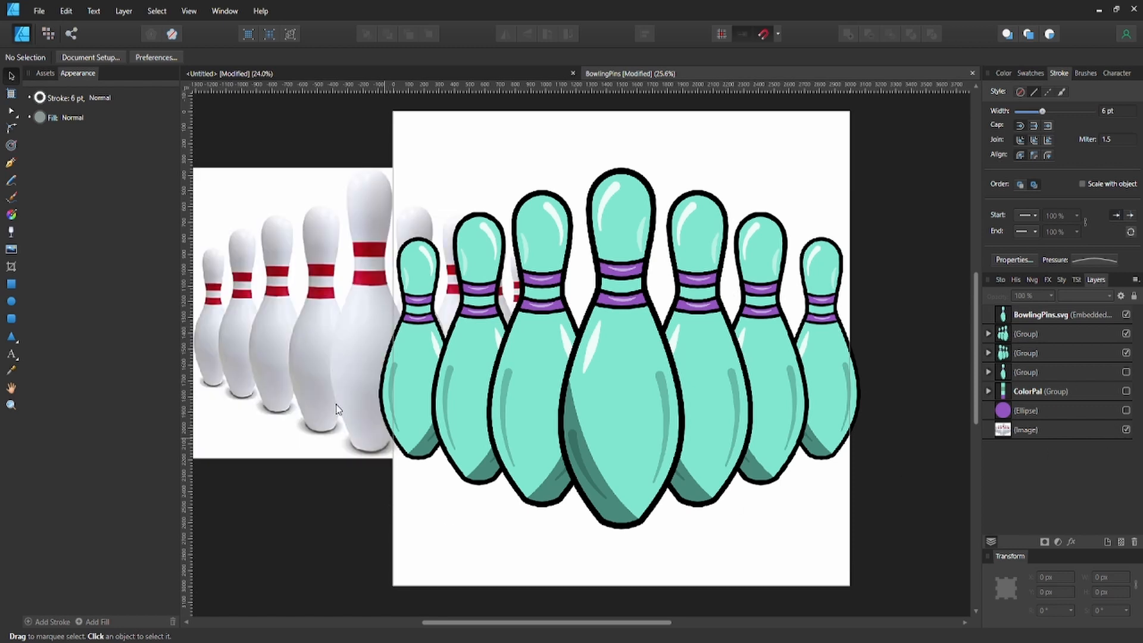
drag(333, 444, 353, 517)
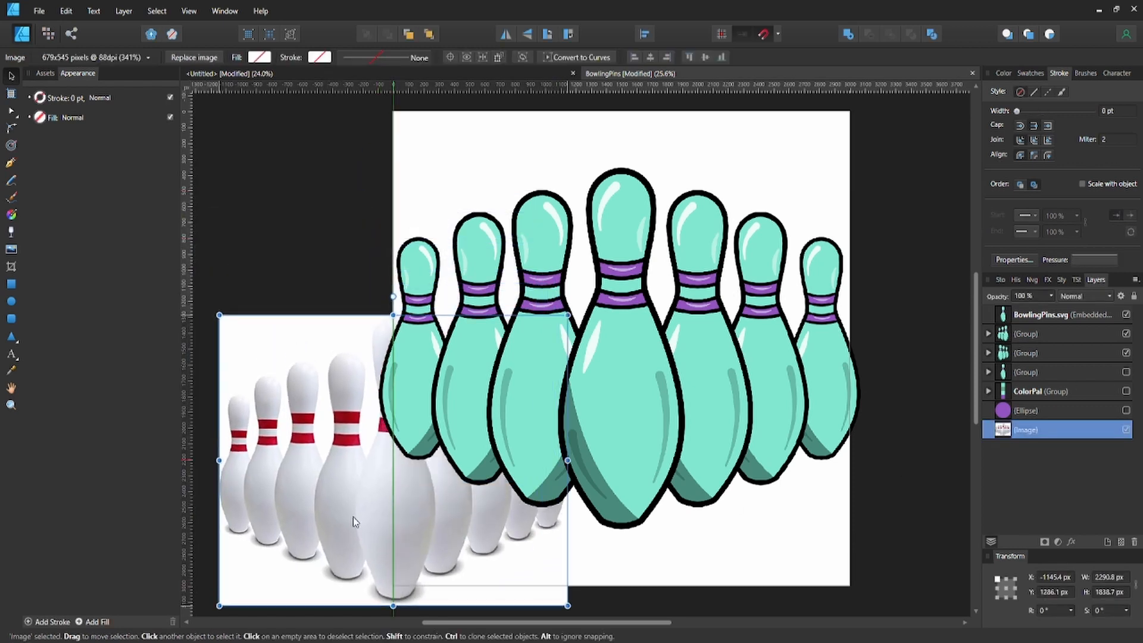